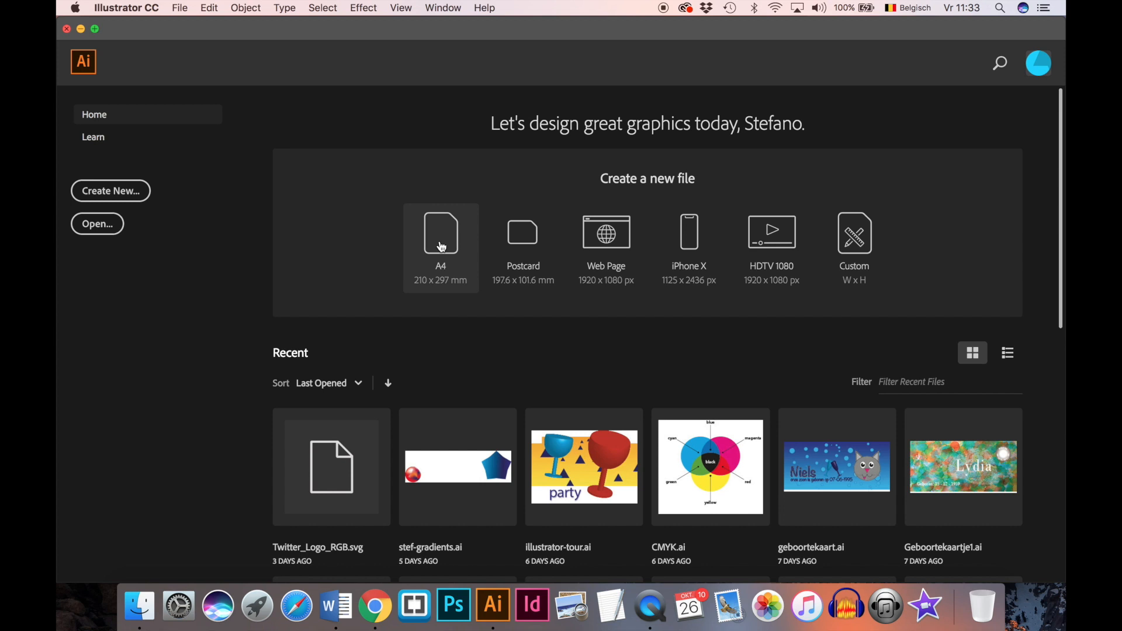
- Create a new A4 document in landscape orientation, 297 x 210 mm, and fit its artboard in the window
{"action": "key", "text": "super+n"}
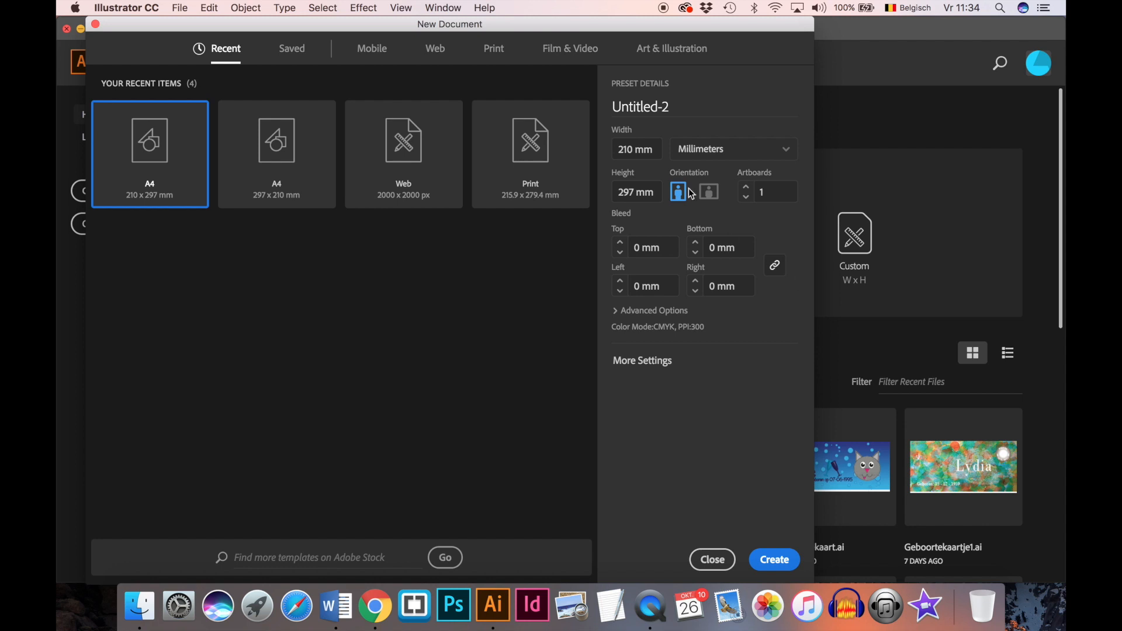
{"action": "left_click", "coordinate": [708, 189]}
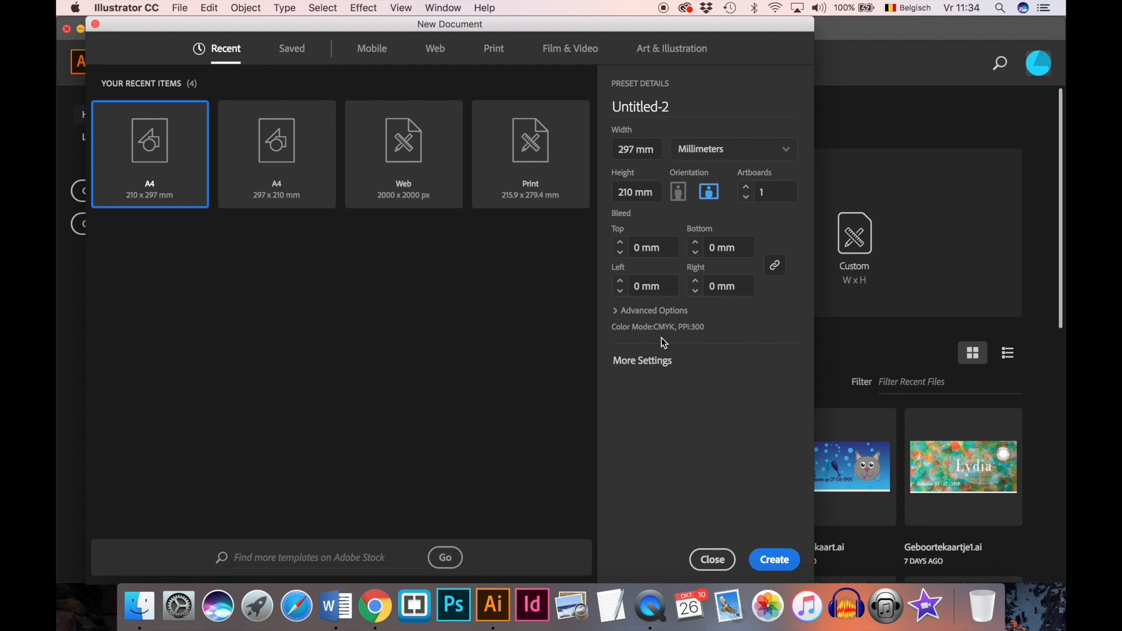
{"action": "left_click", "coordinate": [773, 558]}
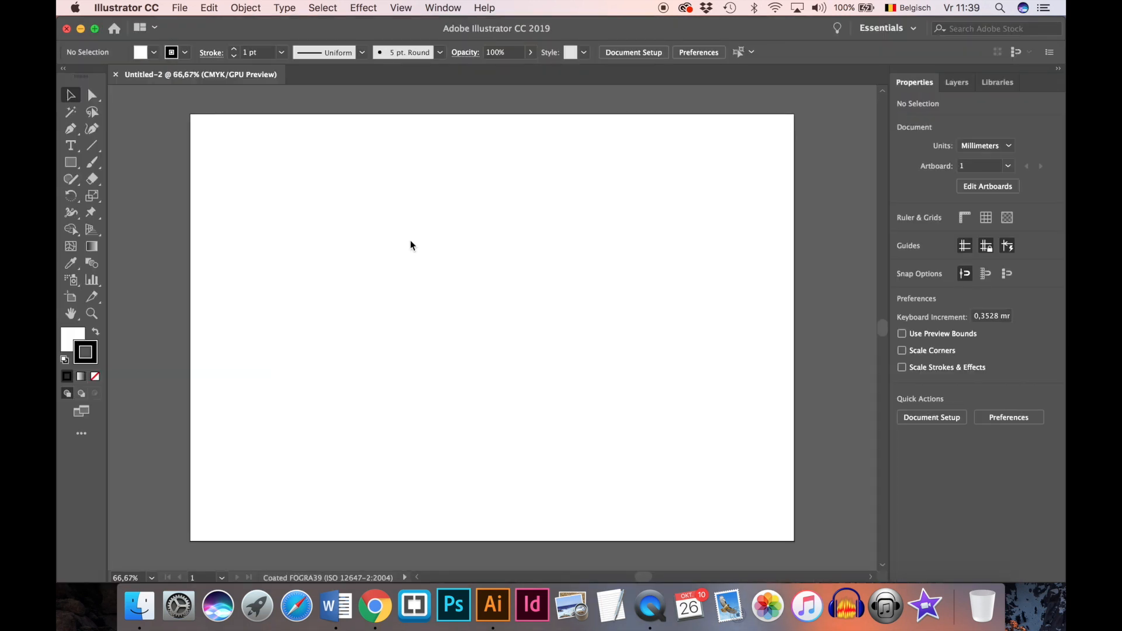
{"action": "double_click", "coordinate": [69, 314]}
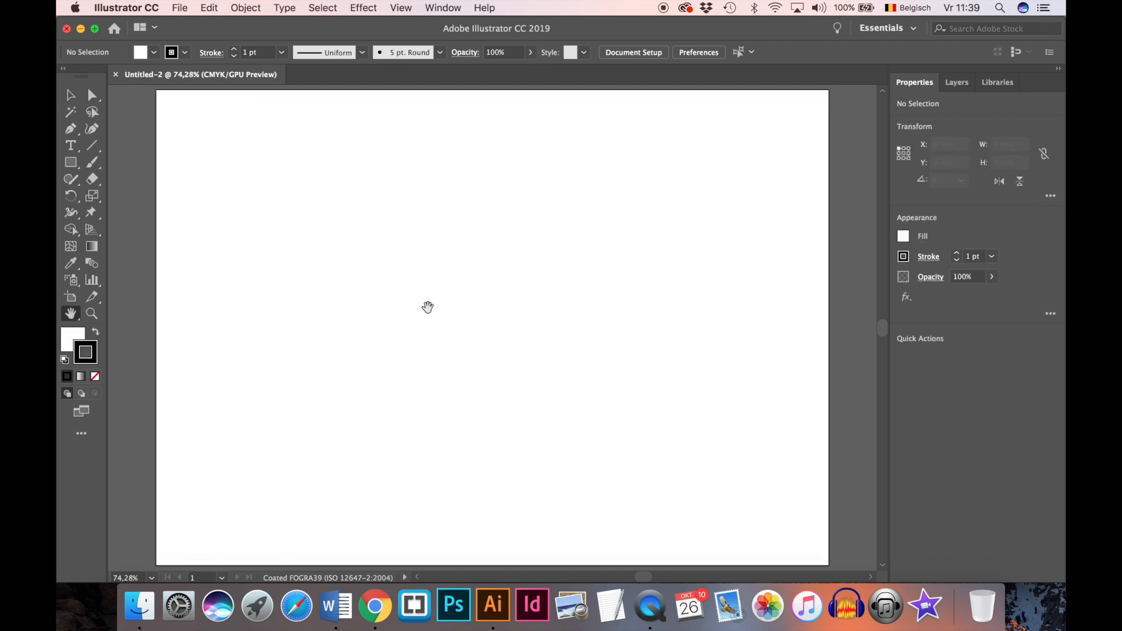
- Turn Layer 1 into a template layer
{"action": "left_click", "coordinate": [957, 83]}
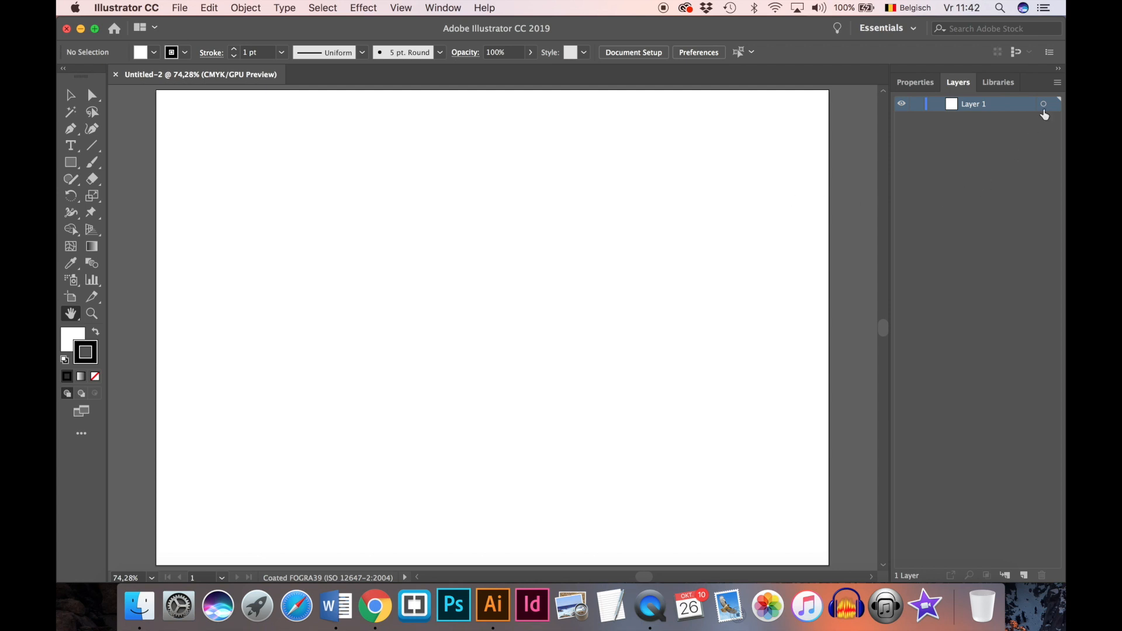
{"action": "left_click", "coordinate": [1056, 83]}
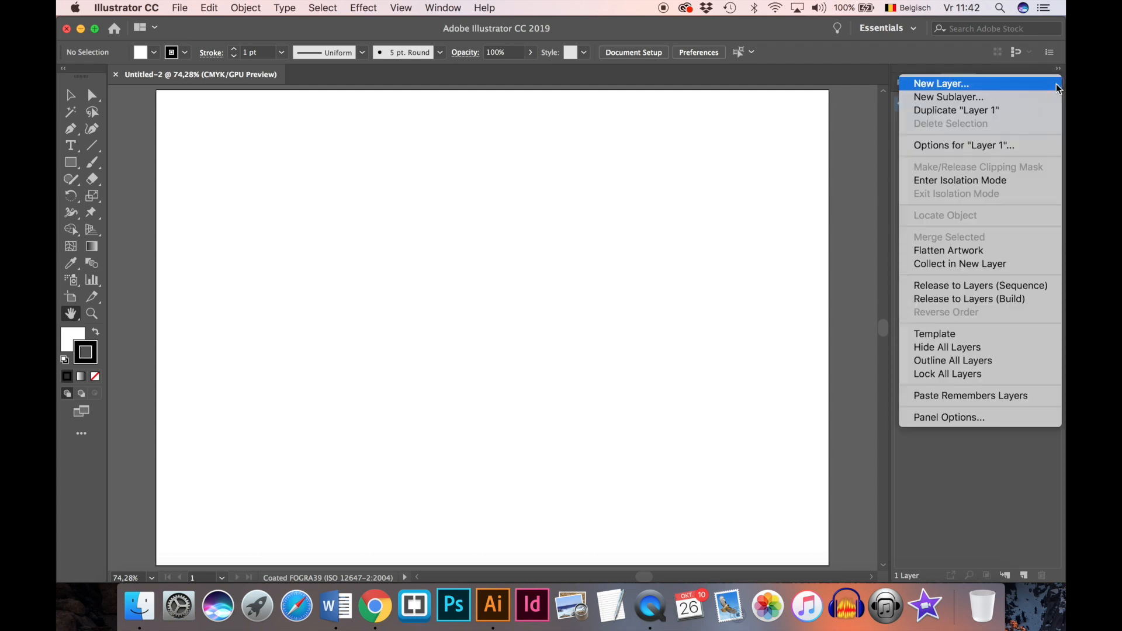
{"action": "left_click", "coordinate": [971, 334]}
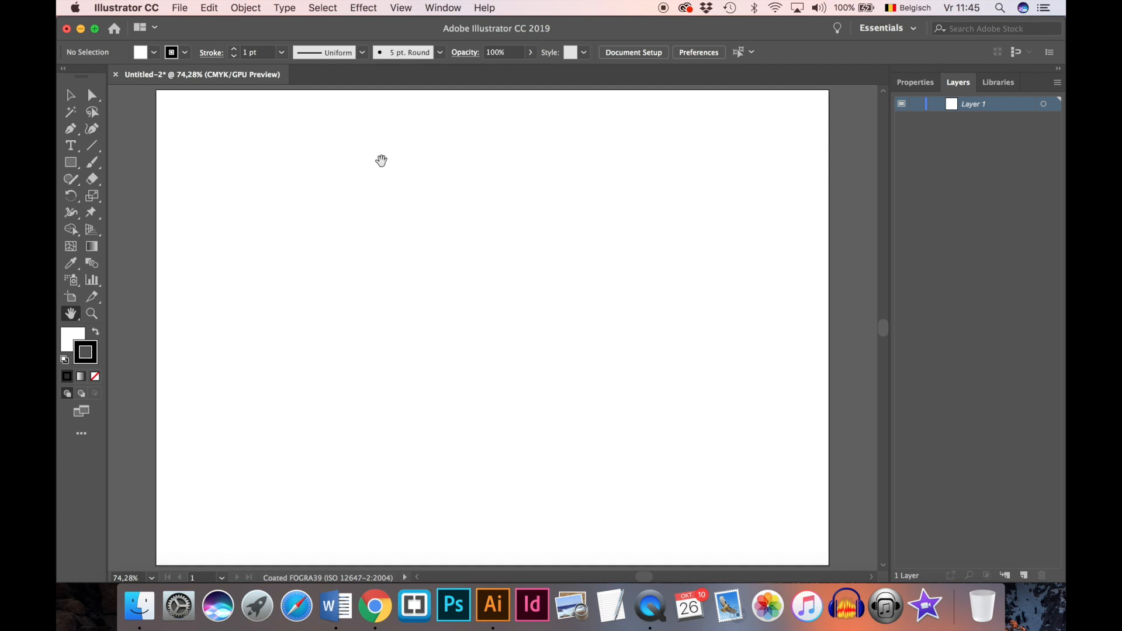
- Place oldtimer.jpg from the Bureaublad folder with its upper-left corner on the artboard's upper-left corner
{"action": "left_click", "coordinate": [177, 8]}
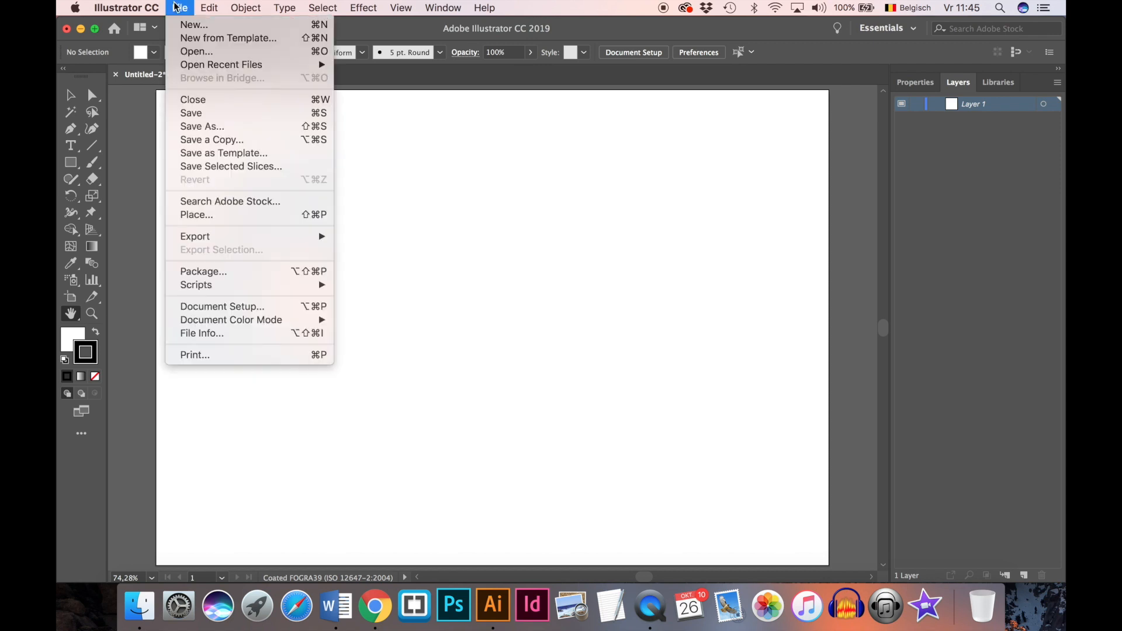
{"action": "left_click", "coordinate": [240, 218]}
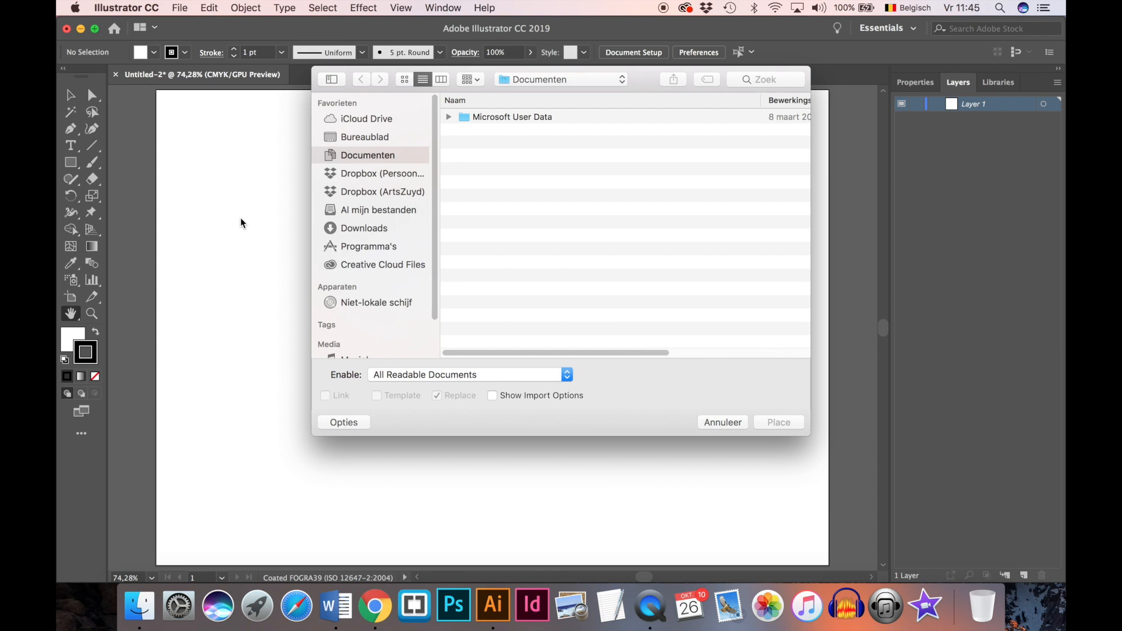
{"action": "left_click", "coordinate": [357, 138]}
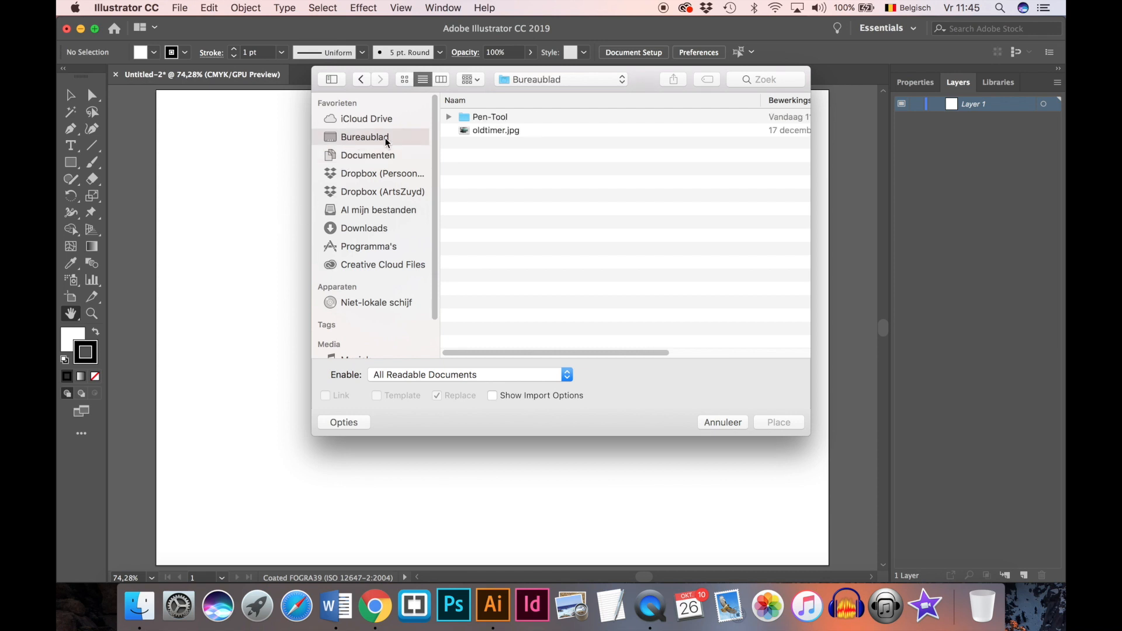
{"action": "left_click", "coordinate": [496, 131]}
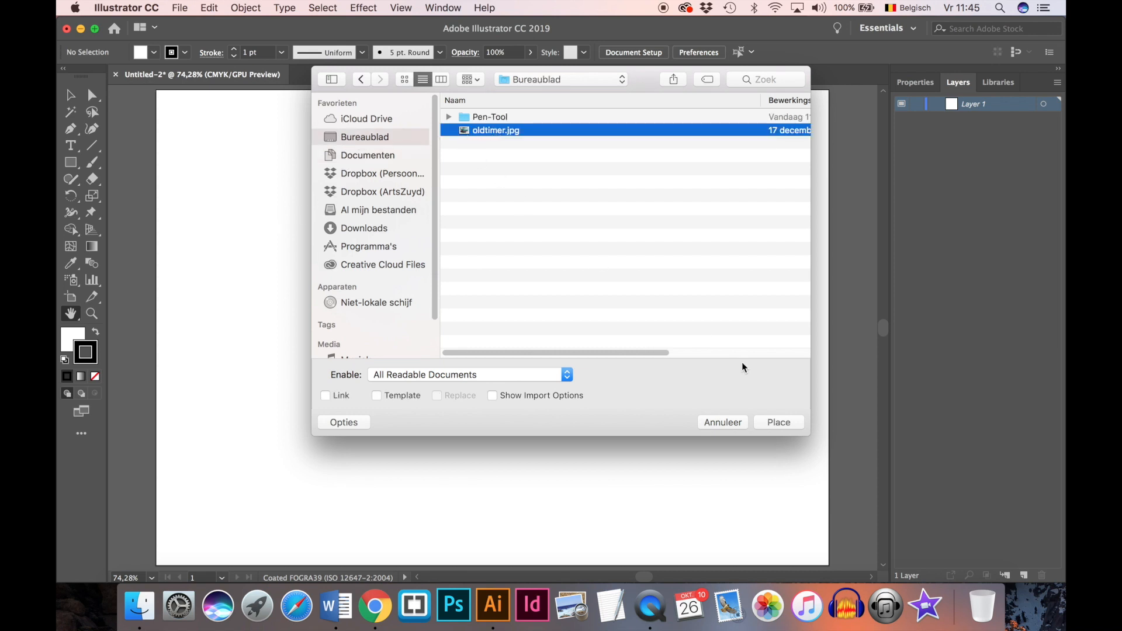
{"action": "left_click", "coordinate": [778, 422]}
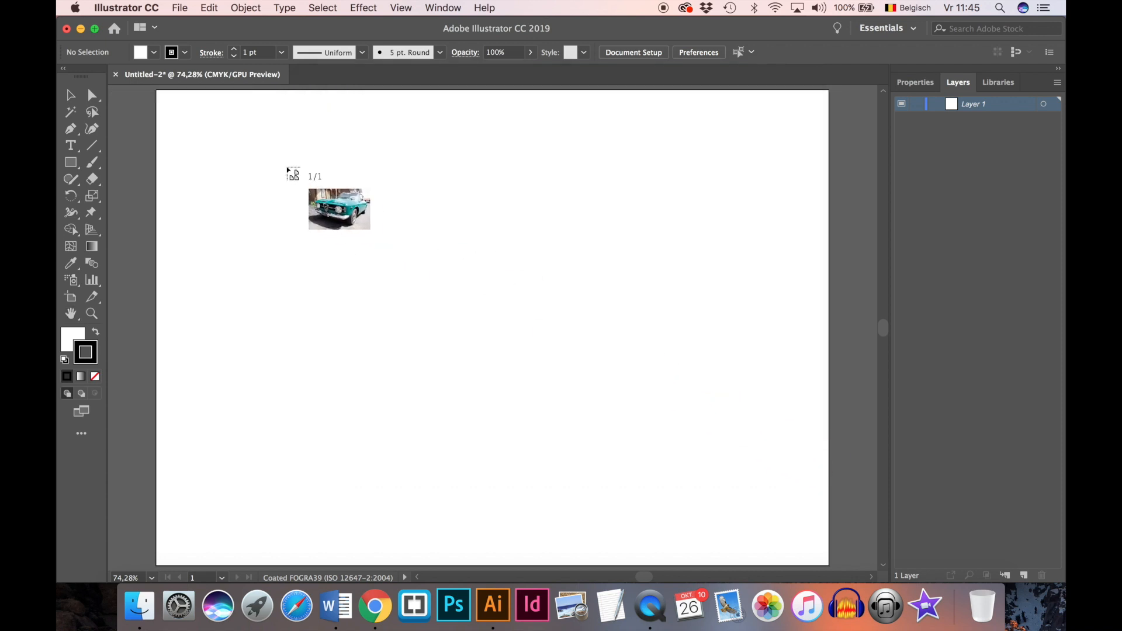
{"action": "left_click", "coordinate": [156, 91]}
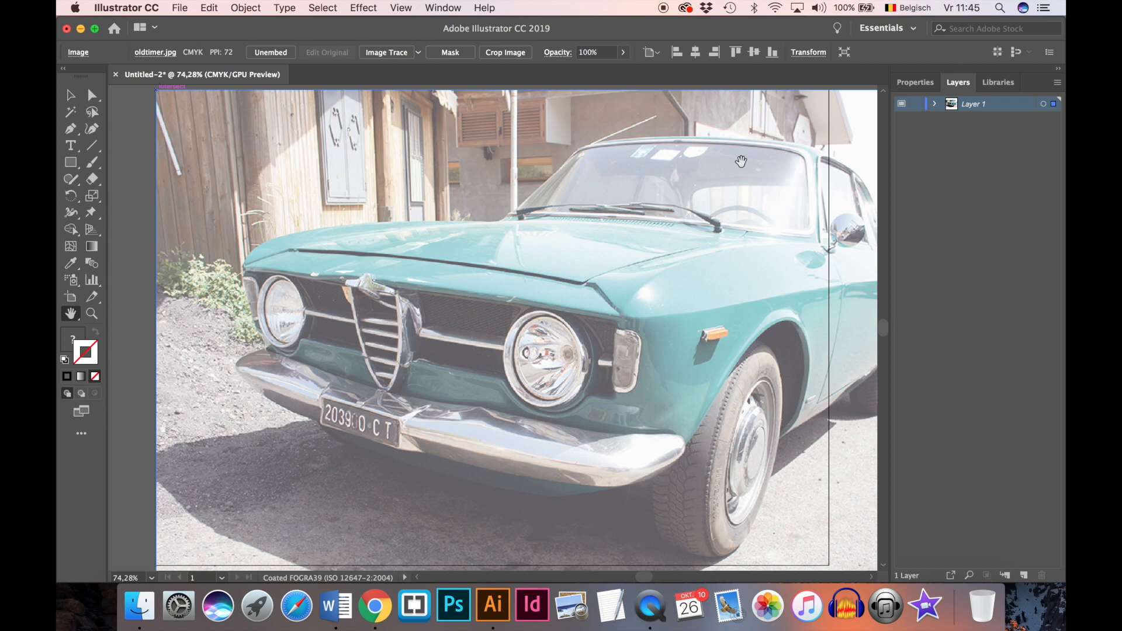
- Scale the placed car photo proportionally to a width of 297 mm
{"action": "left_click", "coordinate": [915, 83]}
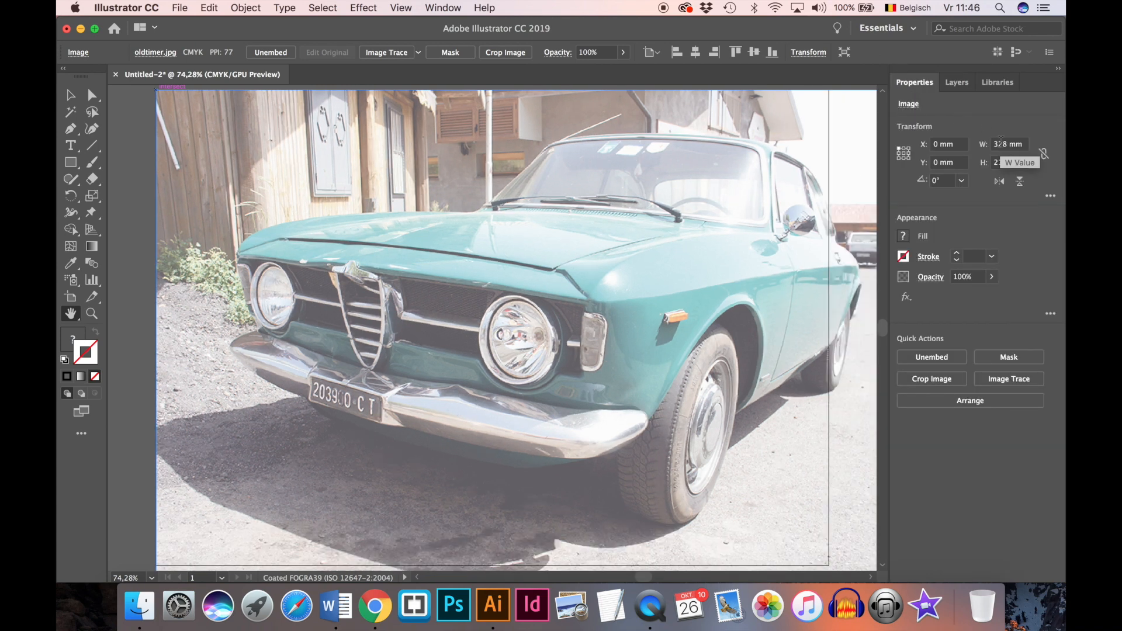
{"action": "scroll", "coordinate": [1002, 143], "scroll_direction": "down", "scroll_amount": 6}
{"action": "scroll", "coordinate": [1001, 142], "scroll_direction": "down", "scroll_amount": 16}
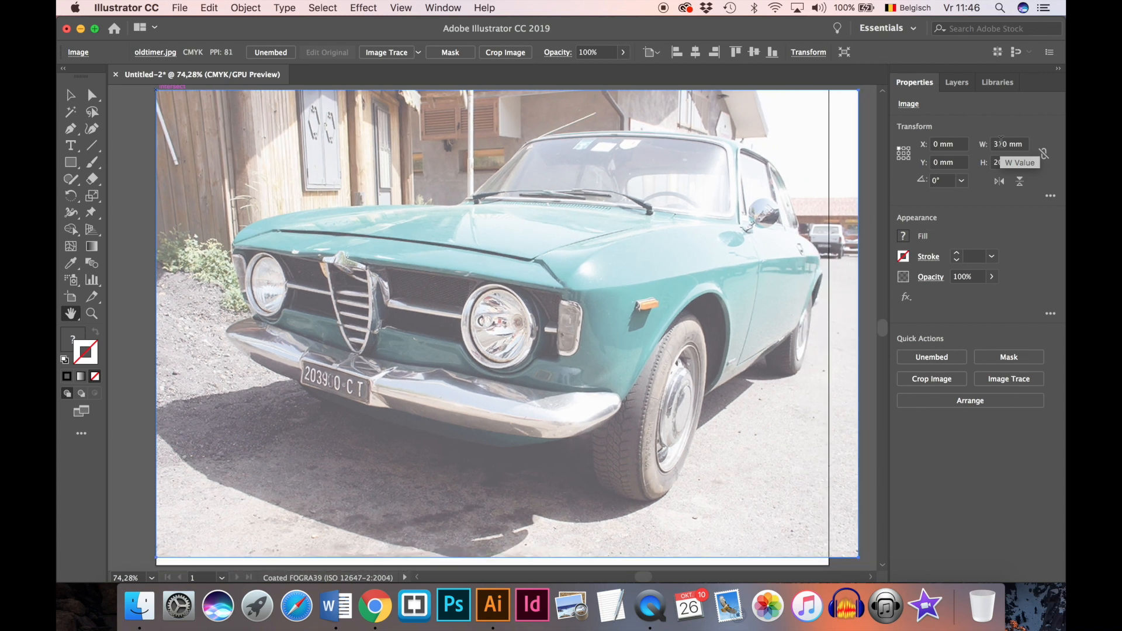
{"action": "scroll", "coordinate": [1002, 142], "scroll_direction": "down", "scroll_amount": 13}
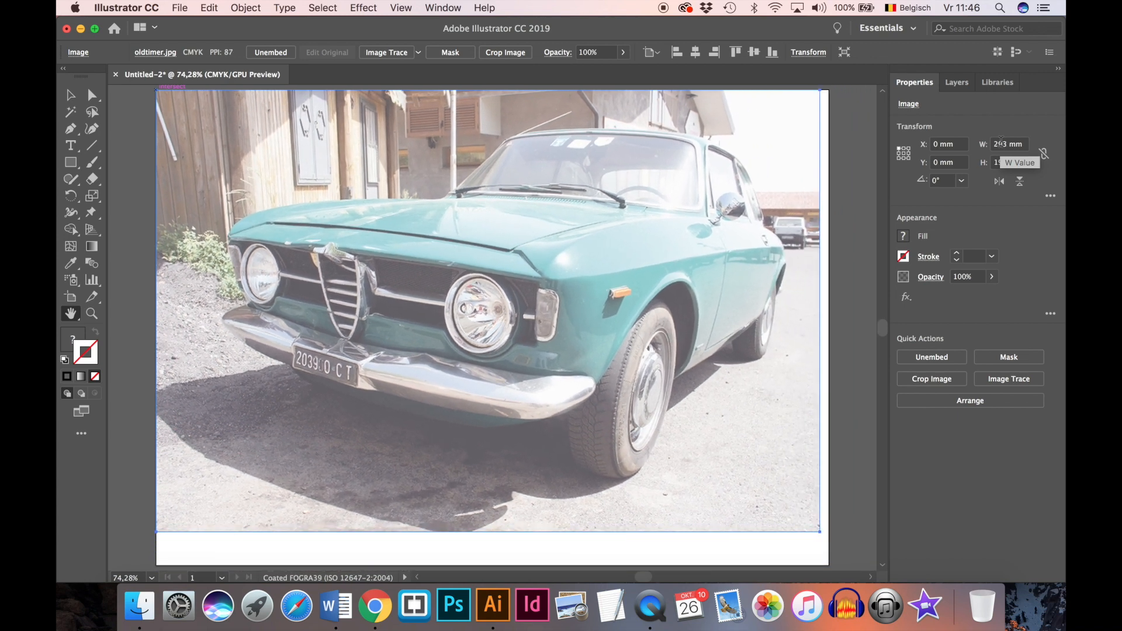
{"action": "scroll", "coordinate": [1001, 143], "scroll_direction": "up", "scroll_amount": 4}
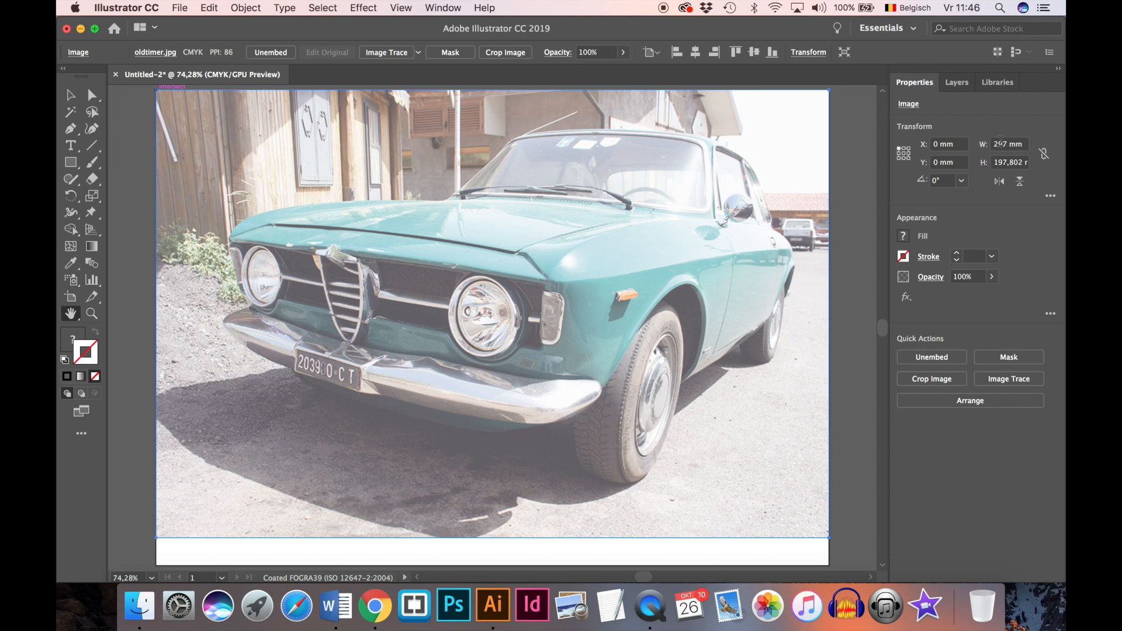
- Lock the layer holding the car photo and rename it "template"
{"action": "left_click", "coordinate": [958, 83]}
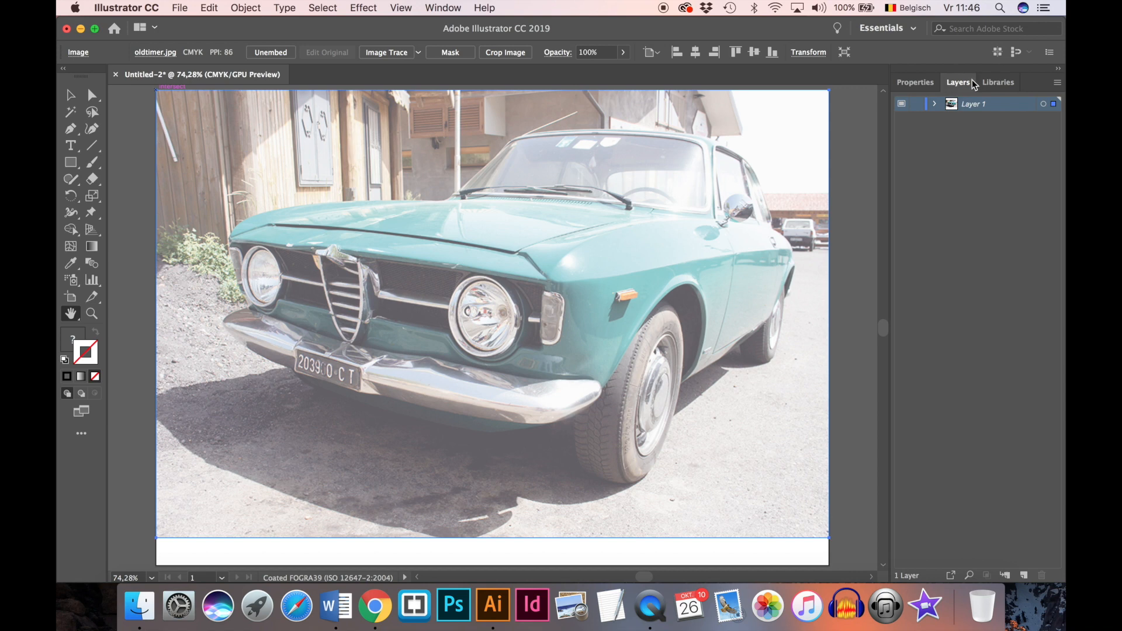
{"action": "left_click", "coordinate": [917, 106]}
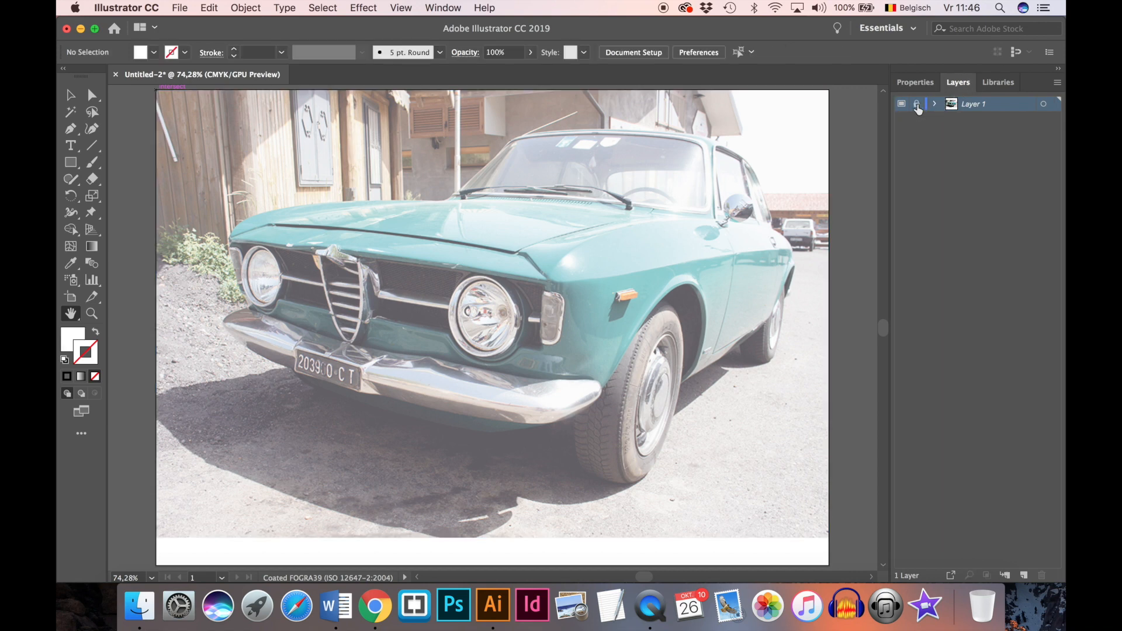
{"action": "double_click", "coordinate": [972, 109]}
{"action": "type", "text": "template"}
- Add a new layer above the template layer and name it "artwork"
{"action": "left_click", "coordinate": [1025, 575]}
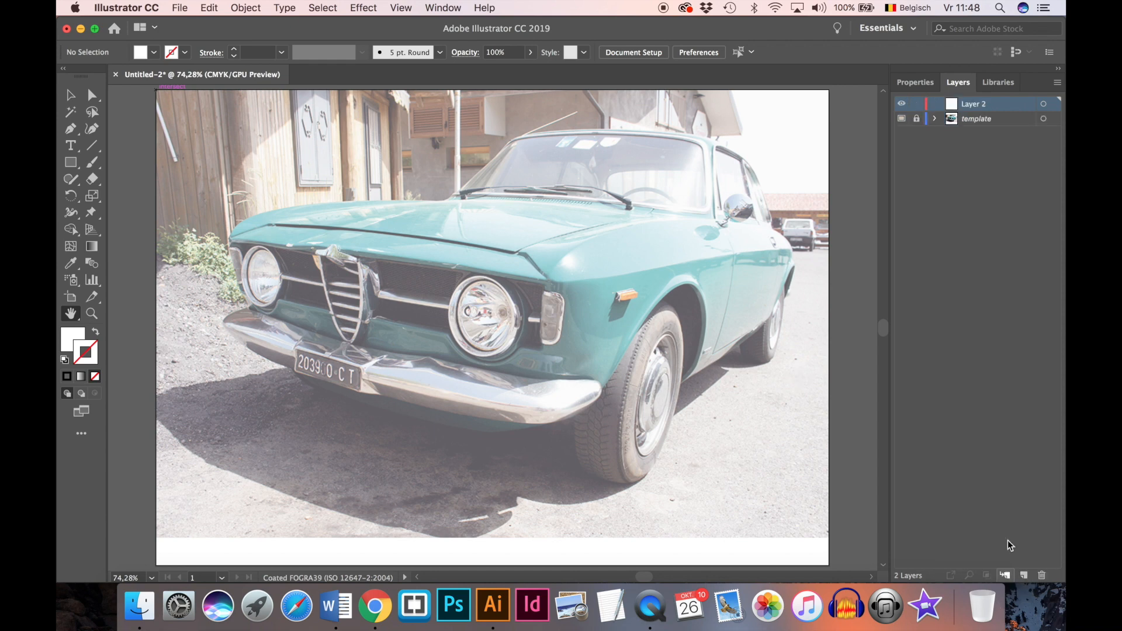
{"action": "double_click", "coordinate": [974, 103]}
{"action": "type", "text": "artwork"}
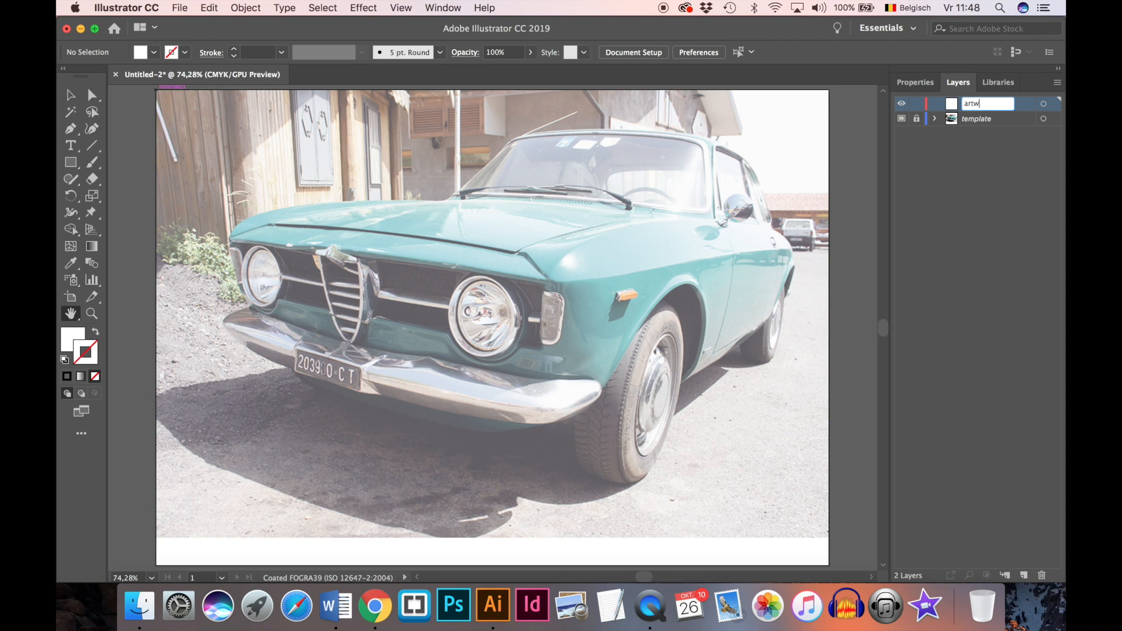
{"action": "key", "text": "Return"}
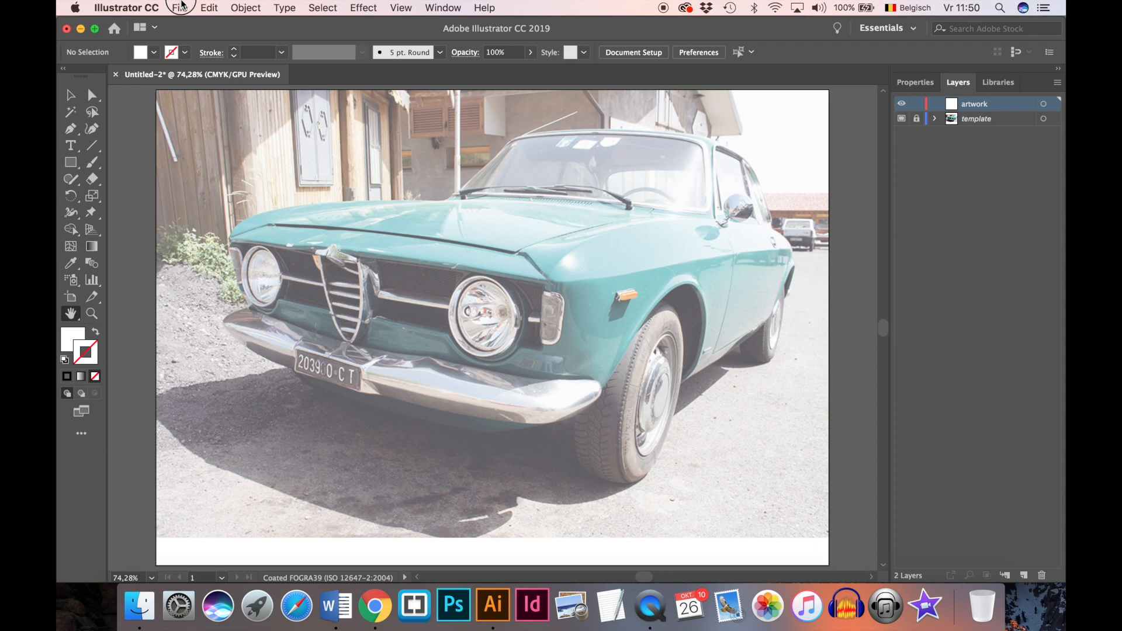
- Save the document as oldtimer.ai in the Bureaublad folder, in Adobe Illustrator format with the Illustrator CC version options
{"action": "left_click", "coordinate": [182, 6]}
{"action": "left_click", "coordinate": [212, 118]}
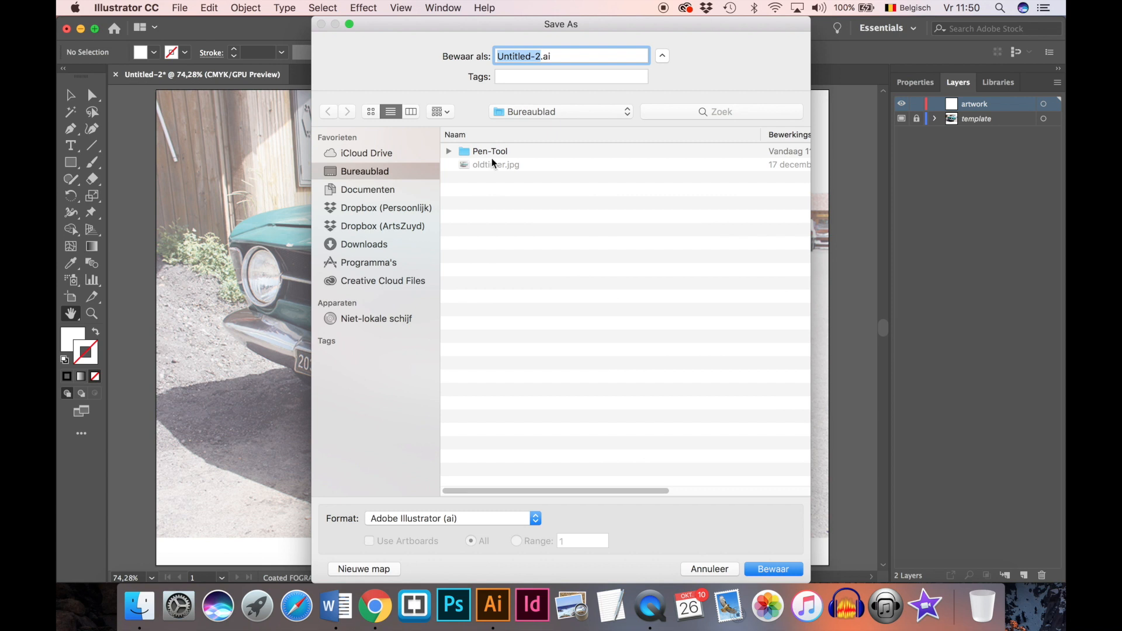
{"action": "left_click", "coordinate": [492, 163]}
{"action": "double_click", "coordinate": [536, 56]}
{"action": "left_click", "coordinate": [773, 569]}
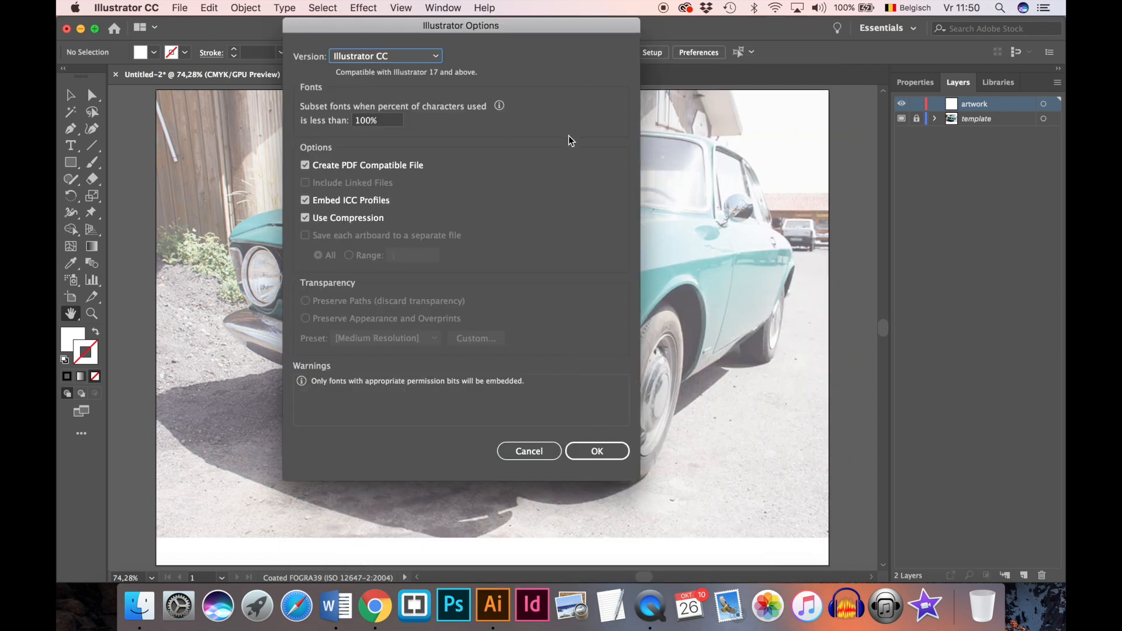
{"action": "left_click", "coordinate": [607, 452]}
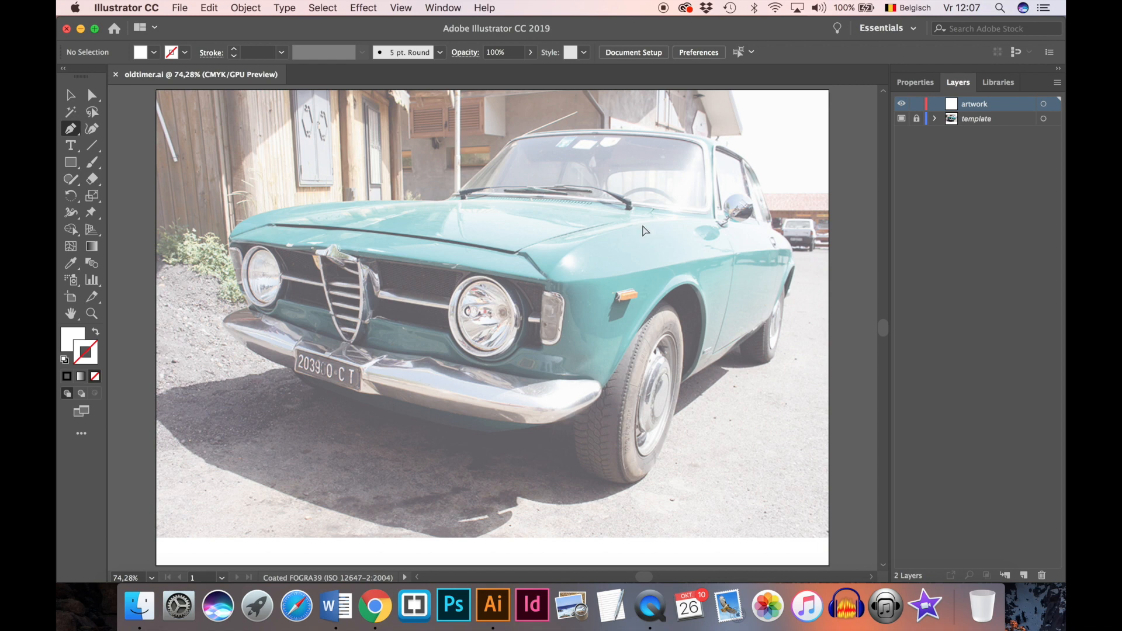
- Create a second A4 landscape document, 297 x 210 mm, and show the grid on it
{"action": "key", "text": "super+n"}
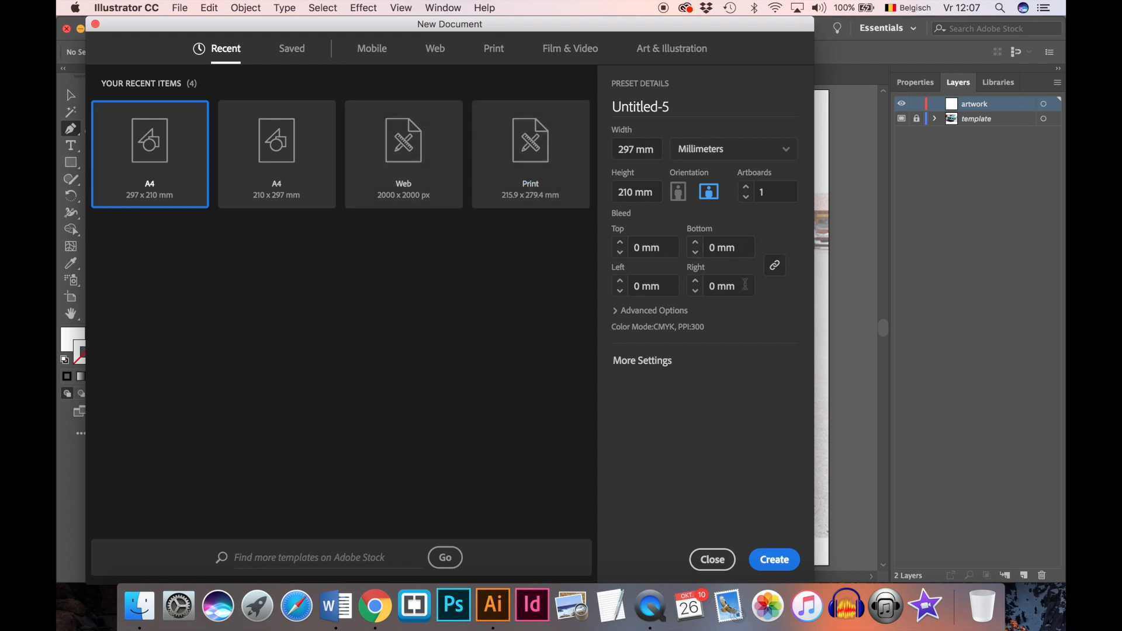
{"action": "left_click", "coordinate": [773, 559]}
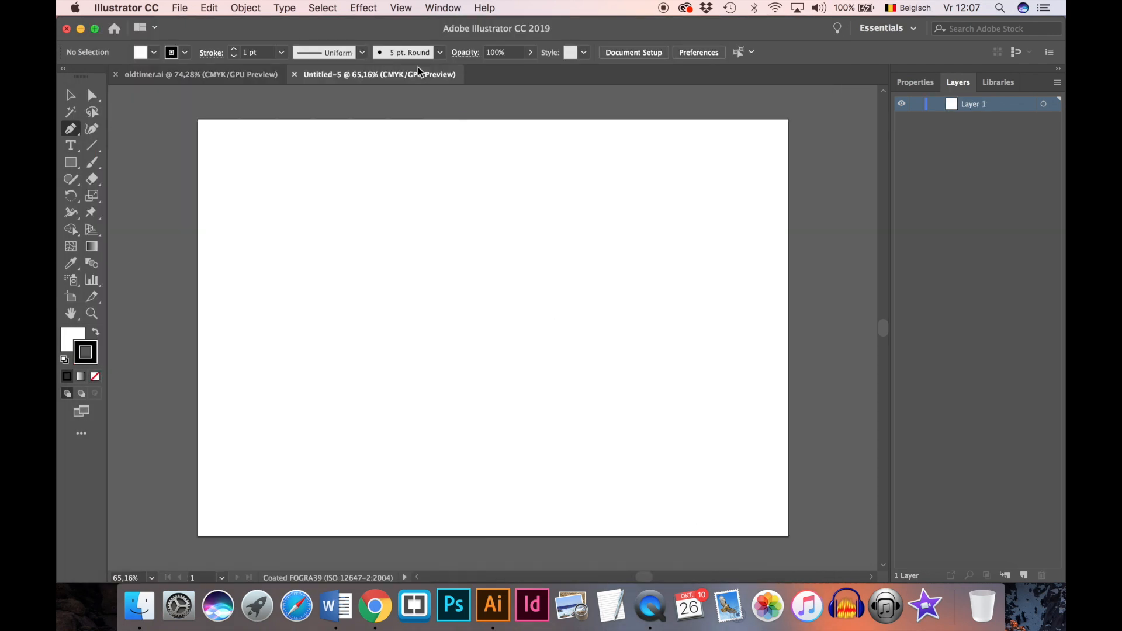
{"action": "left_click", "coordinate": [405, 7]}
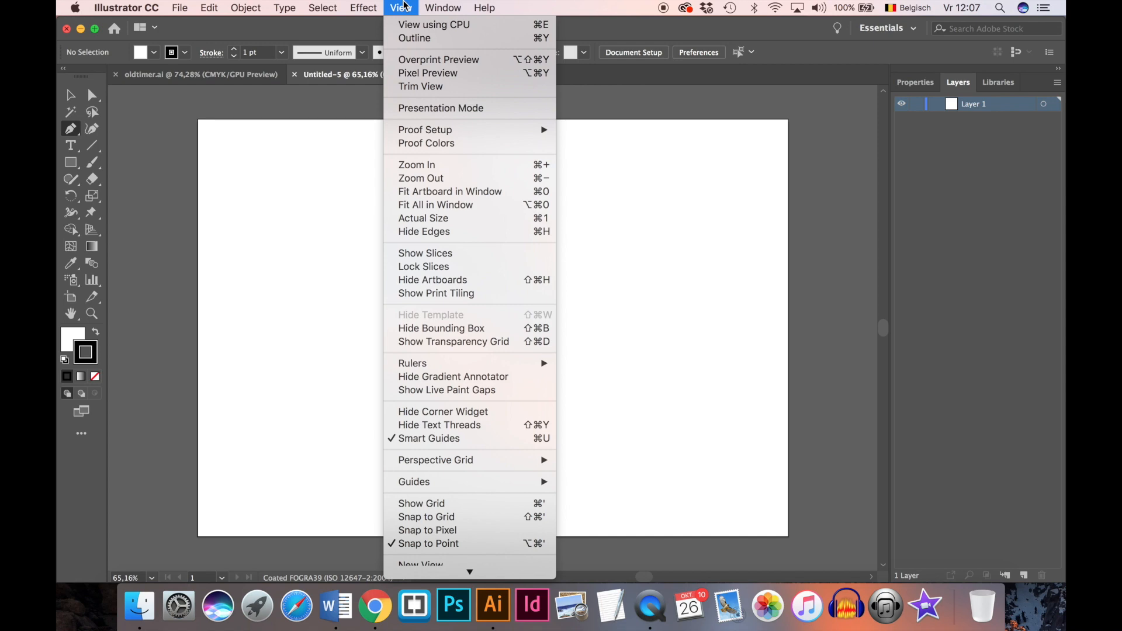
{"action": "left_click", "coordinate": [506, 503]}
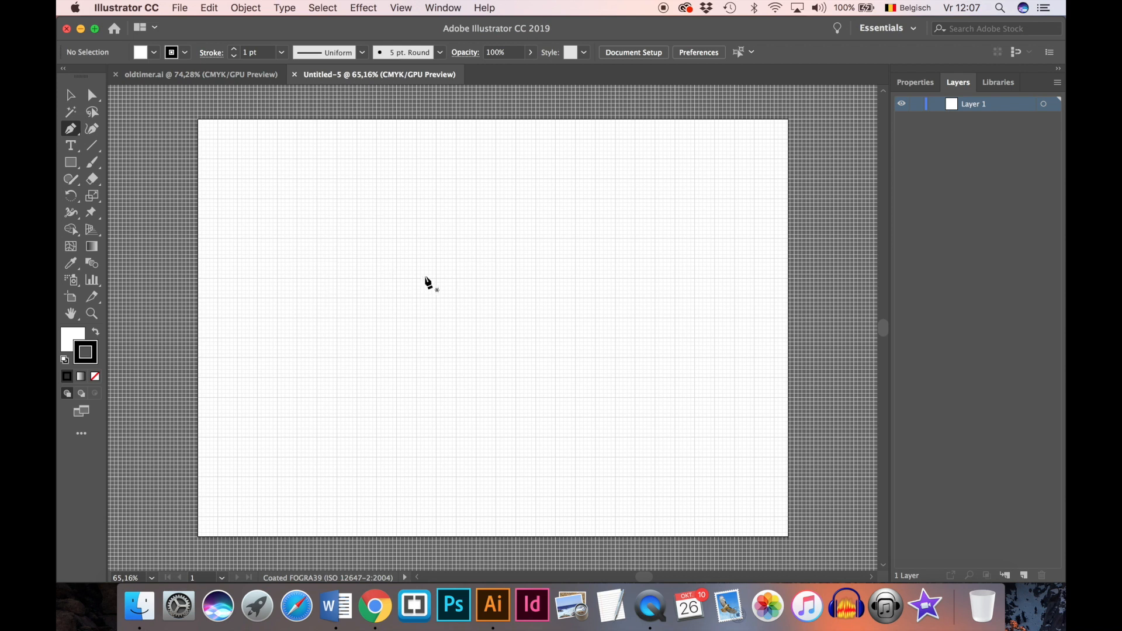
- Check the gridline spacing and subdivisions in the Guides & Grid preferences, and inspect the grid up close at 400%
{"action": "key", "text": "super+k"}
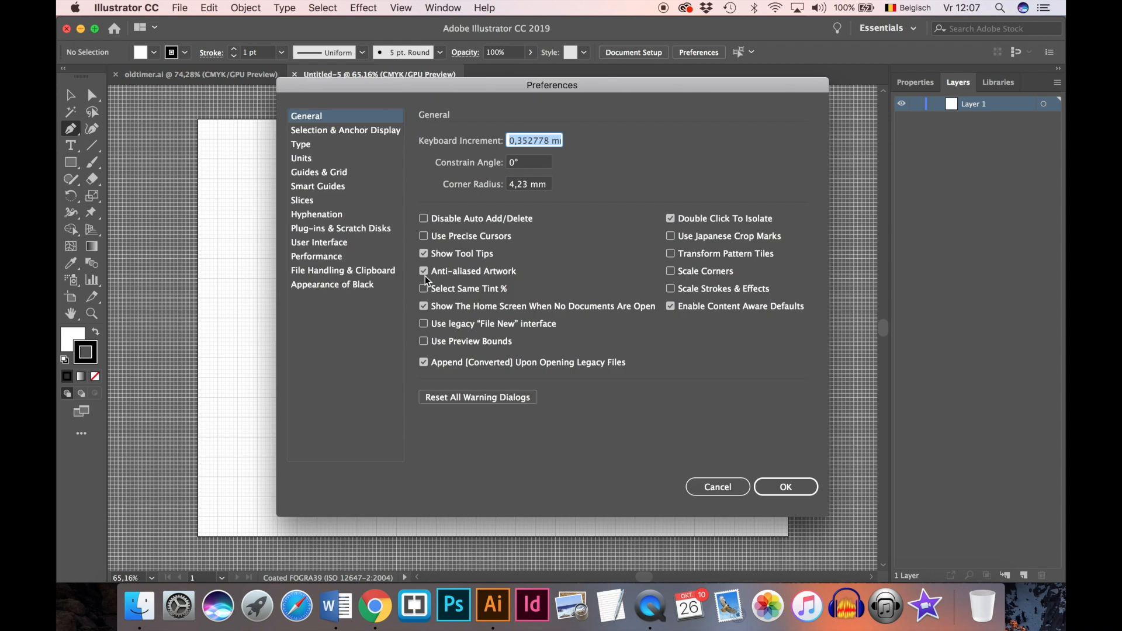
{"action": "left_click", "coordinate": [330, 168]}
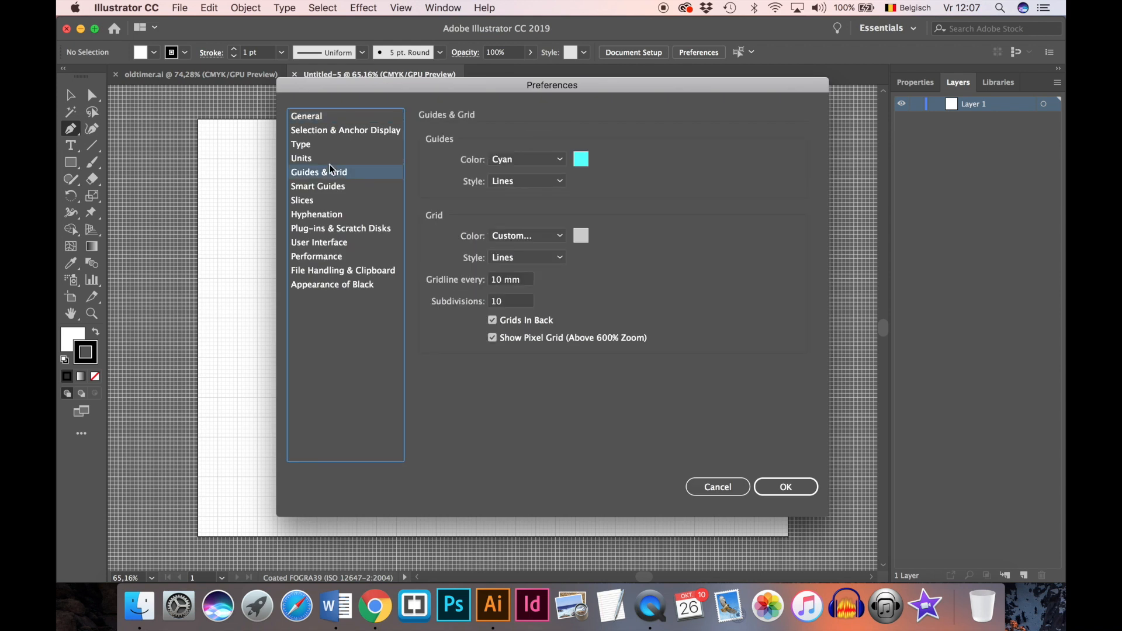
{"action": "left_click", "coordinate": [456, 277]}
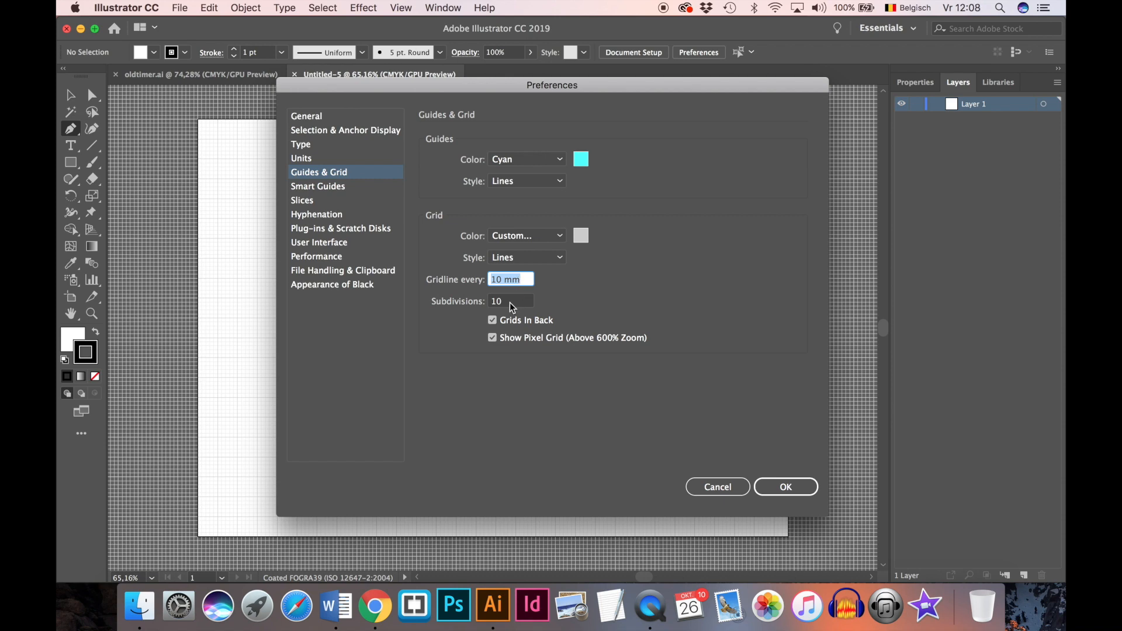
{"action": "left_click", "coordinate": [464, 302]}
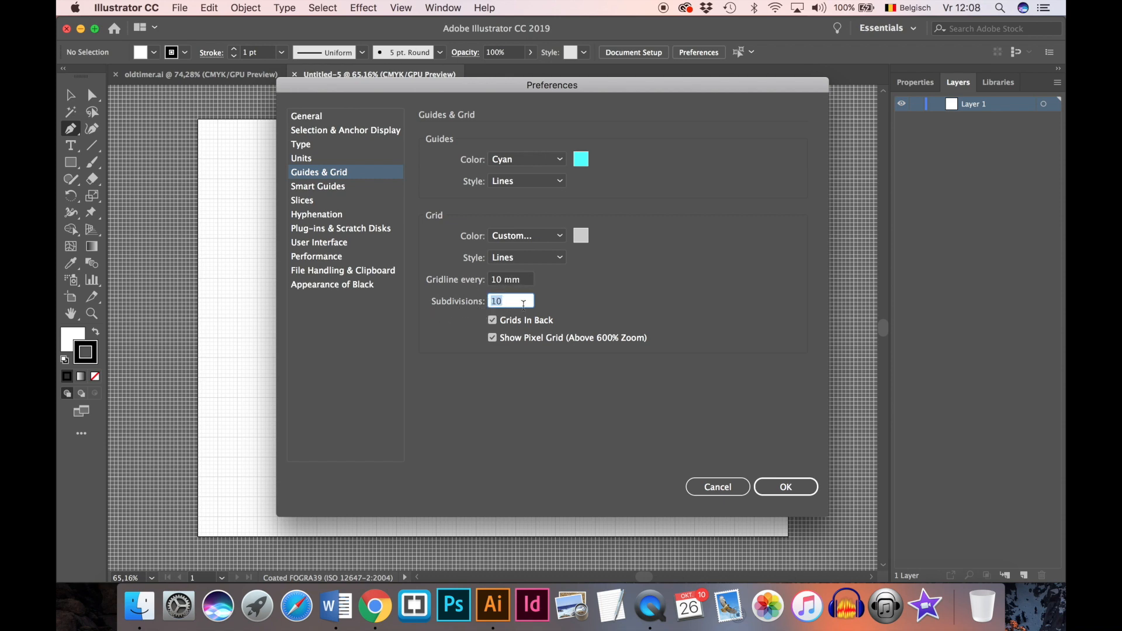
{"action": "left_click", "coordinate": [787, 487]}
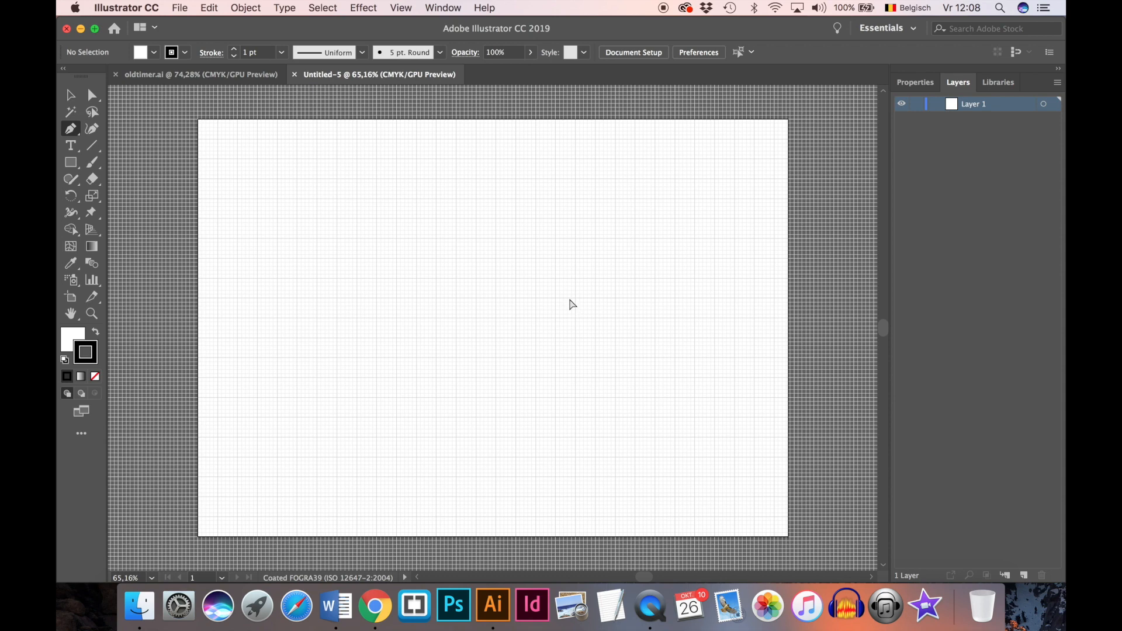
{"action": "scroll", "coordinate": [571, 304], "scroll_direction": "up", "scroll_amount": 10}
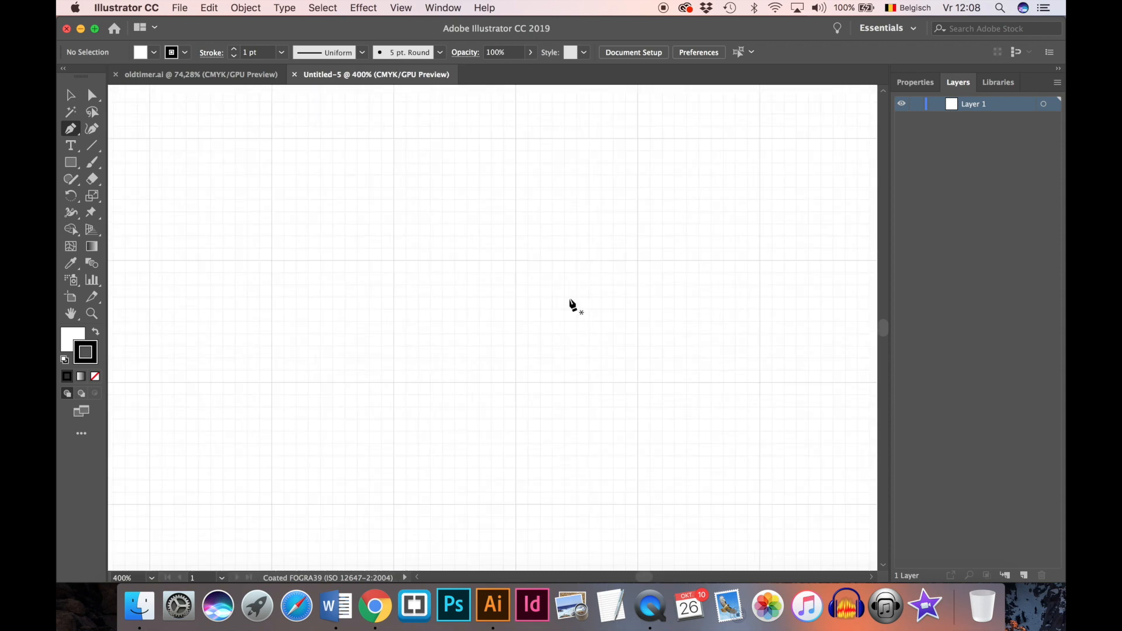
- Draw a freehand wavy line across the grid with the Pencil tool, and delete it
{"action": "key", "text": "space"}
{"action": "left_click_drag", "start_coordinate": [354, 222], "coordinate": [384, 255]}
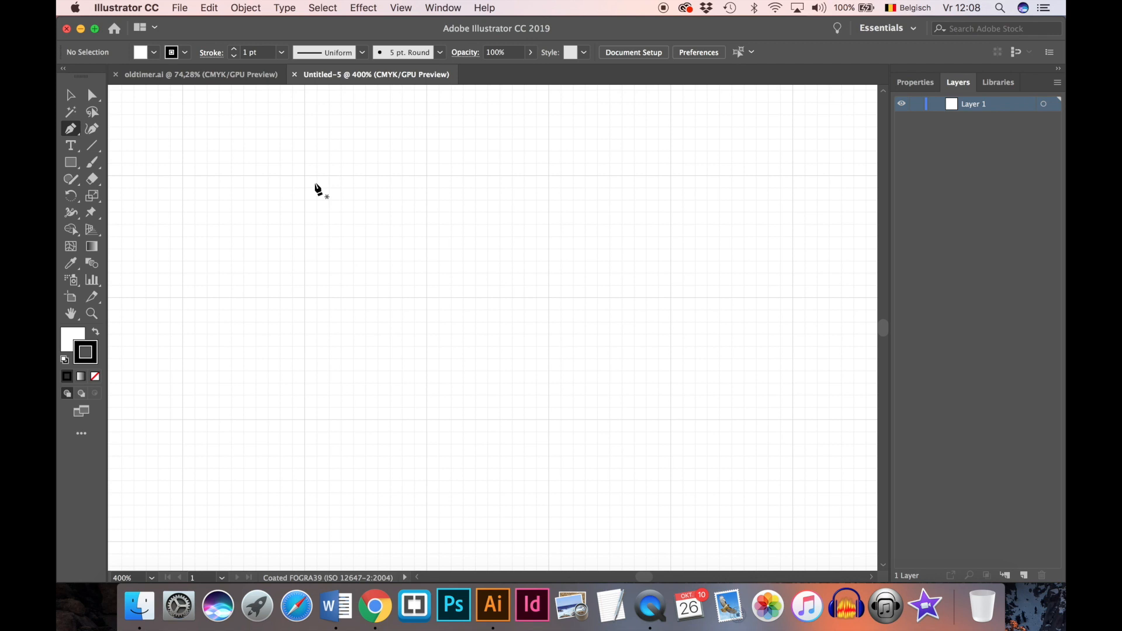
{"action": "key", "text": "v"}
{"action": "key", "text": "a"}
{"action": "key", "text": "z"}
{"action": "key", "text": "p"}
{"action": "key", "text": "n"}
{"action": "mouse_move", "coordinate": [202, 220]}
{"action": "left_mouse_down"}
{"action": "mouse_move", "coordinate": [284, 228]}
{"action": "mouse_move", "coordinate": [401, 268]}
{"action": "mouse_move", "coordinate": [611, 243]}
{"action": "left_mouse_up"}
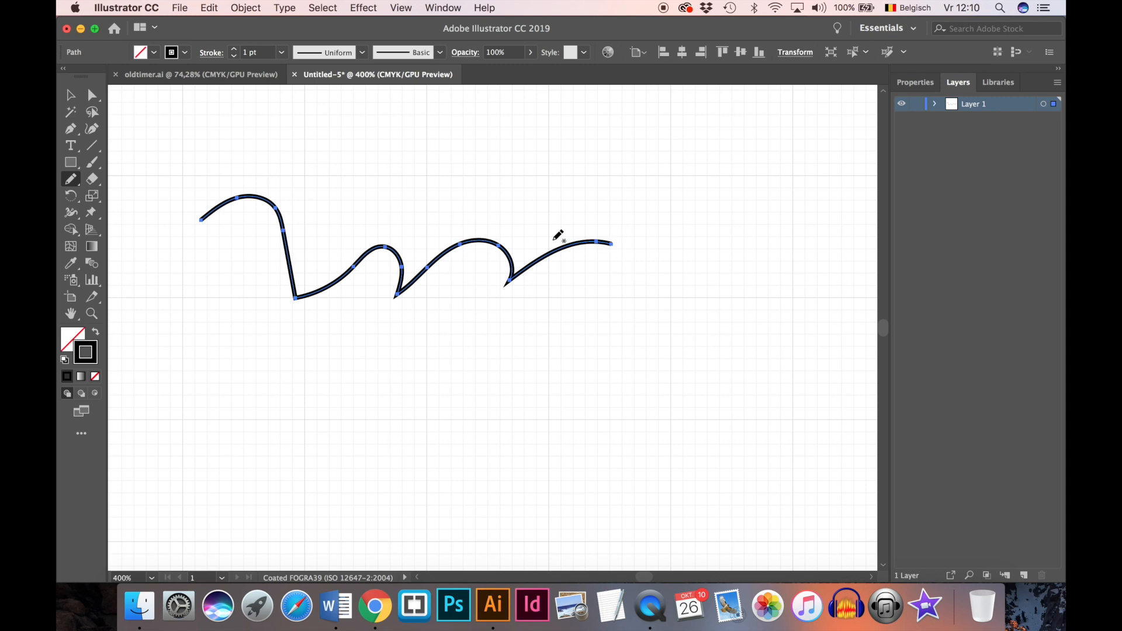
{"action": "key", "text": "Delete"}
- Draw a closed square about 10 mm wide along the main gridlines with the Pen tool, and delete it
{"action": "key", "text": "p"}
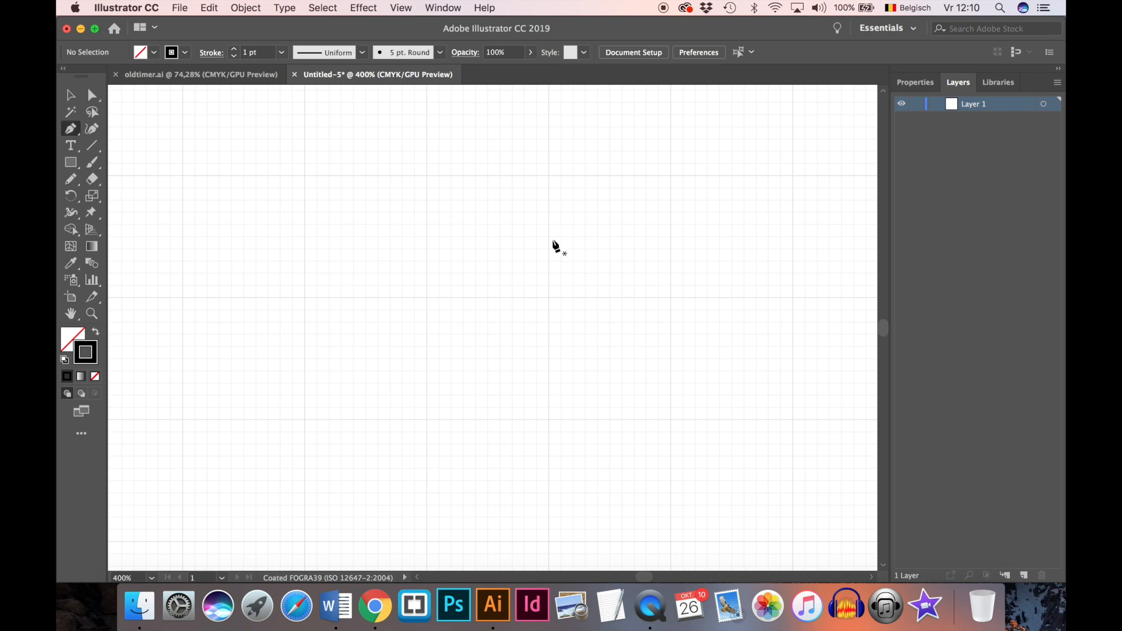
{"action": "left_click", "coordinate": [304, 176]}
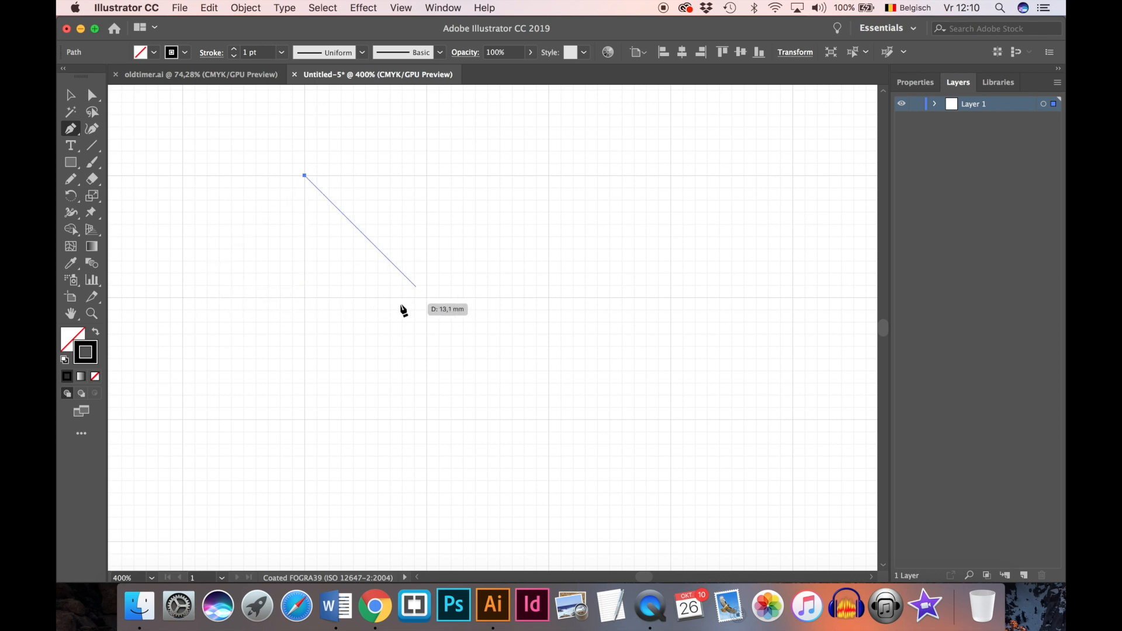
{"action": "left_click", "coordinate": [426, 176]}
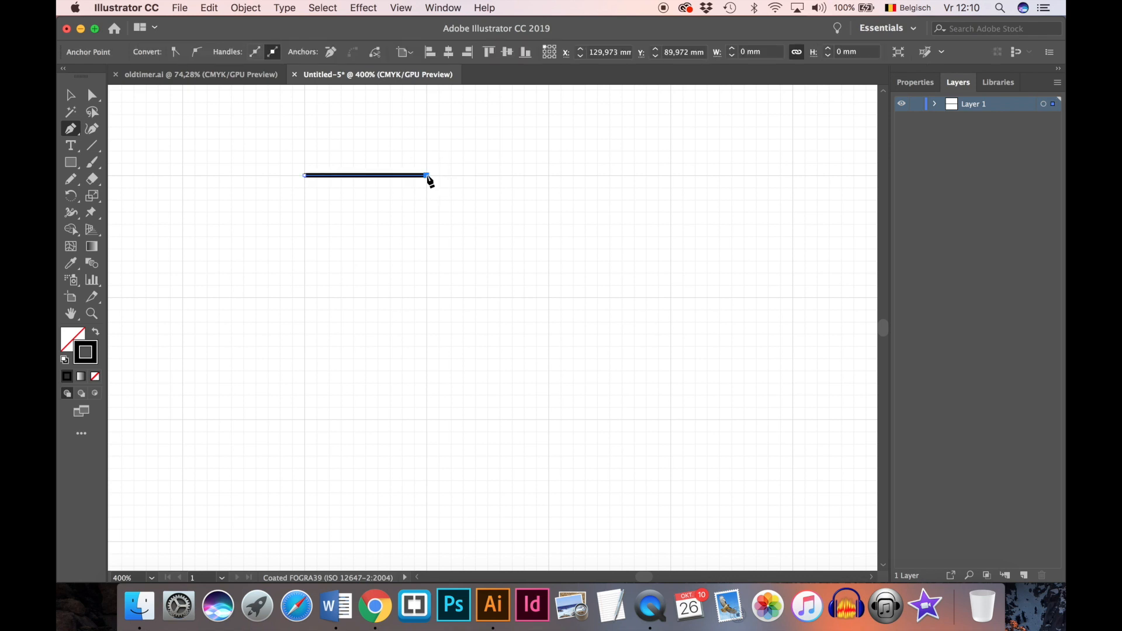
{"action": "left_click", "coordinate": [426, 298]}
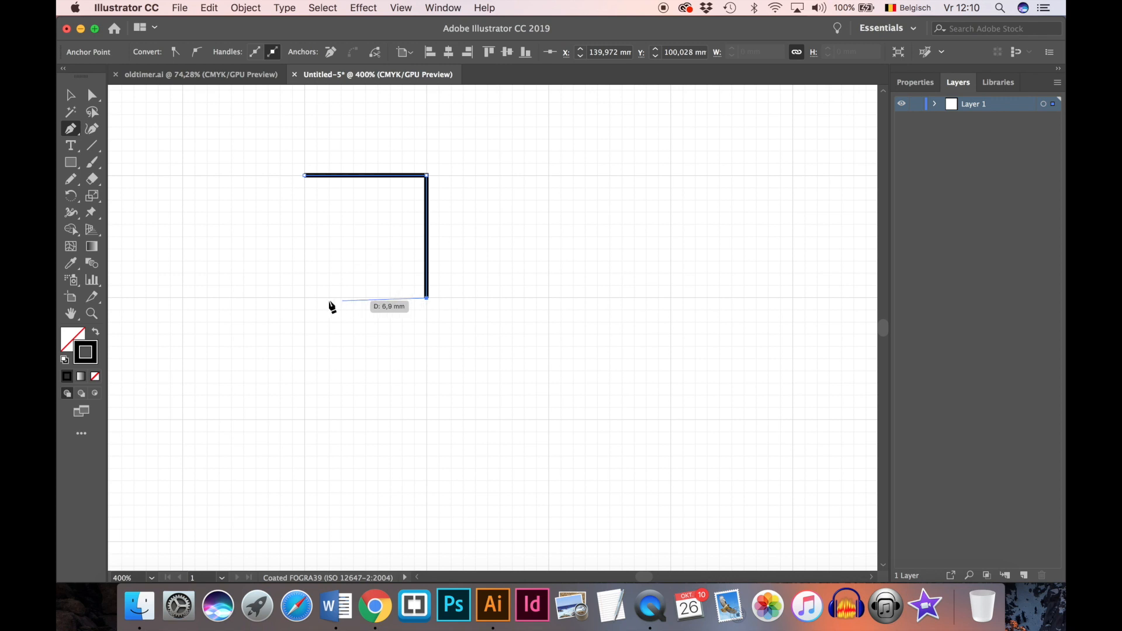
{"action": "left_click", "coordinate": [305, 298]}
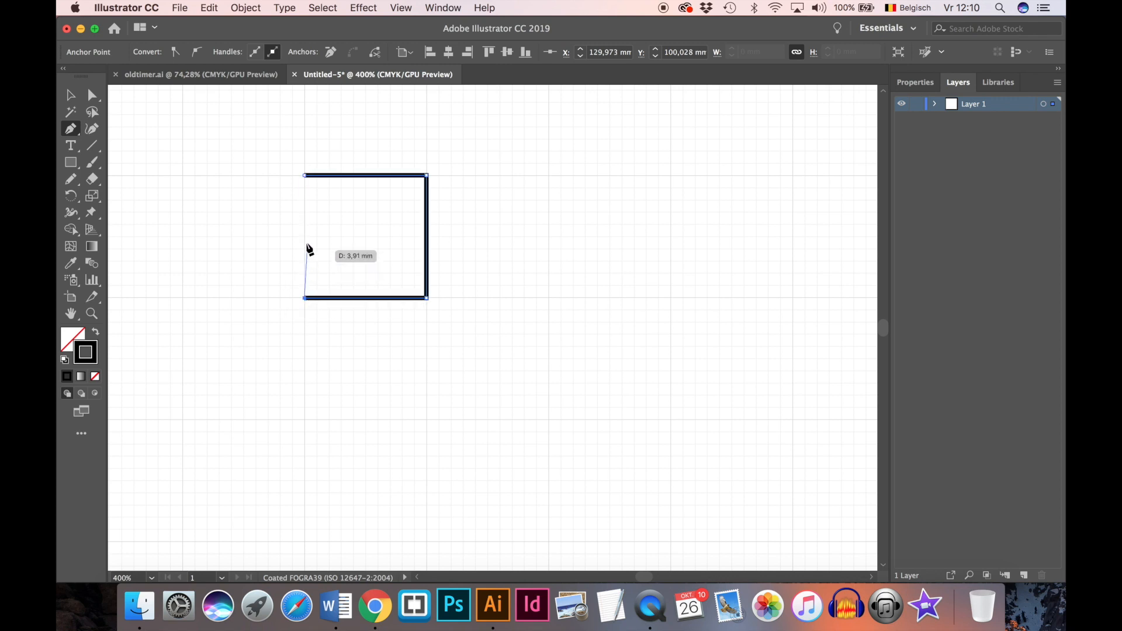
{"action": "left_click", "coordinate": [305, 180]}
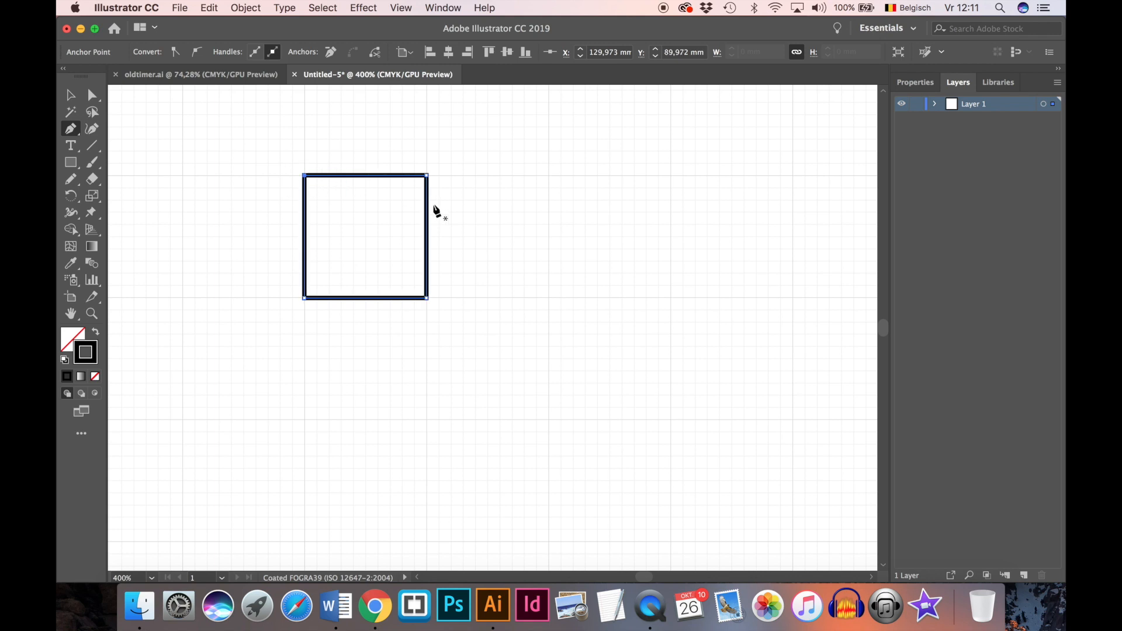
{"action": "key", "text": "BackSpace"}
{"action": "key", "text": "BackSpace"}
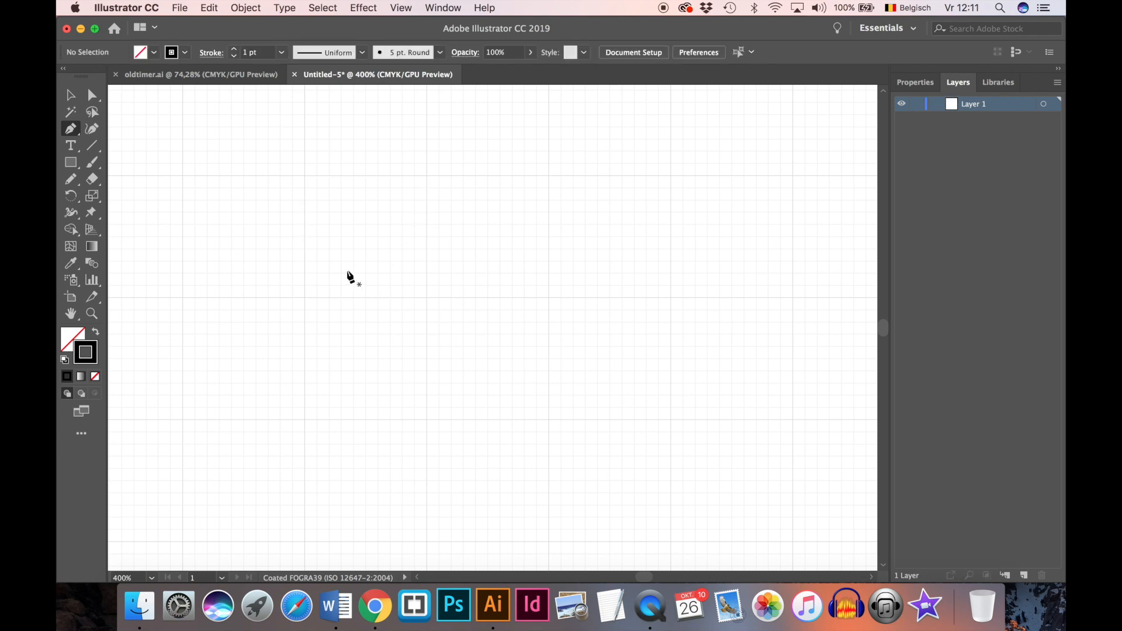
- Draw a closed diamond with sides about 14 mm long between main gridline intersections with the Pen tool, and delete it
{"action": "left_click", "coordinate": [304, 295]}
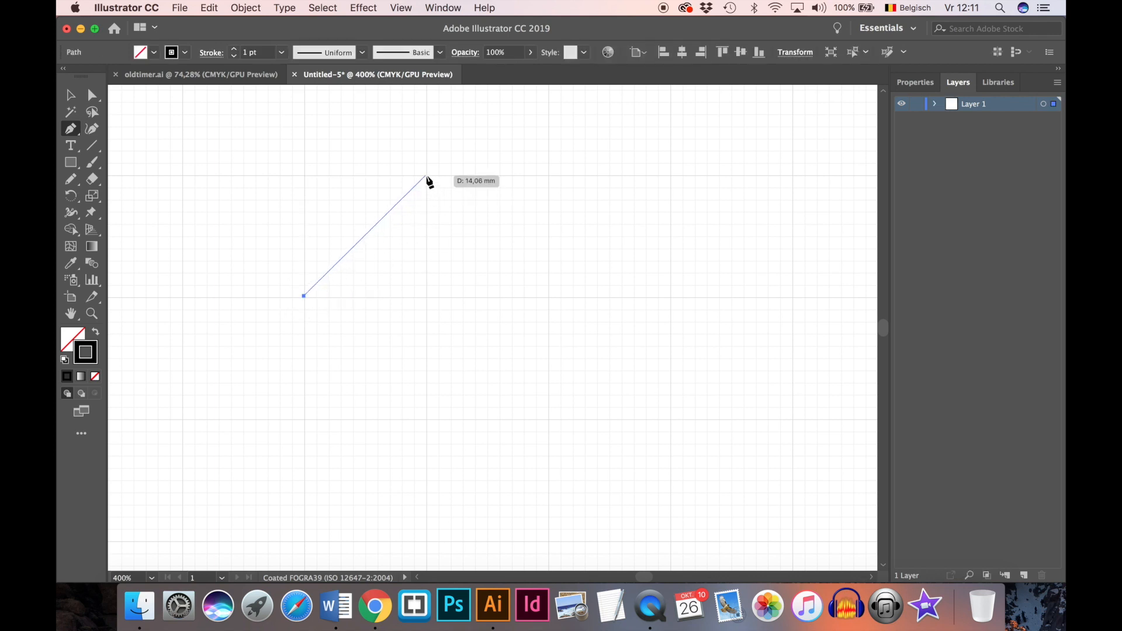
{"action": "left_click", "coordinate": [427, 176]}
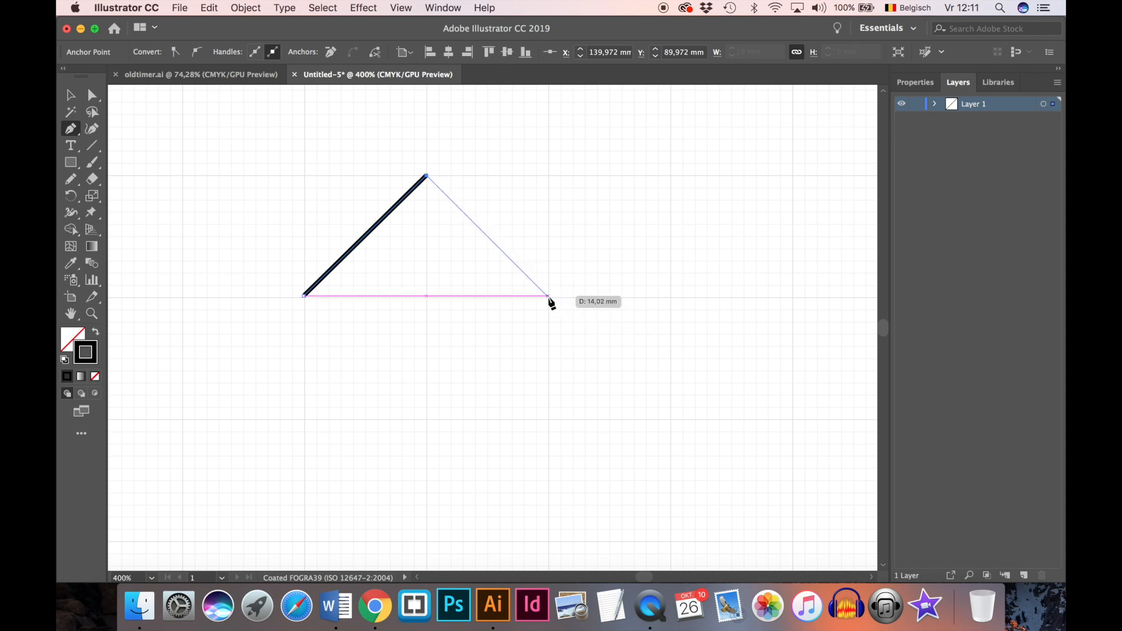
{"action": "left_click", "coordinate": [548, 295]}
{"action": "left_click", "coordinate": [426, 420]}
{"action": "left_click", "coordinate": [305, 297]}
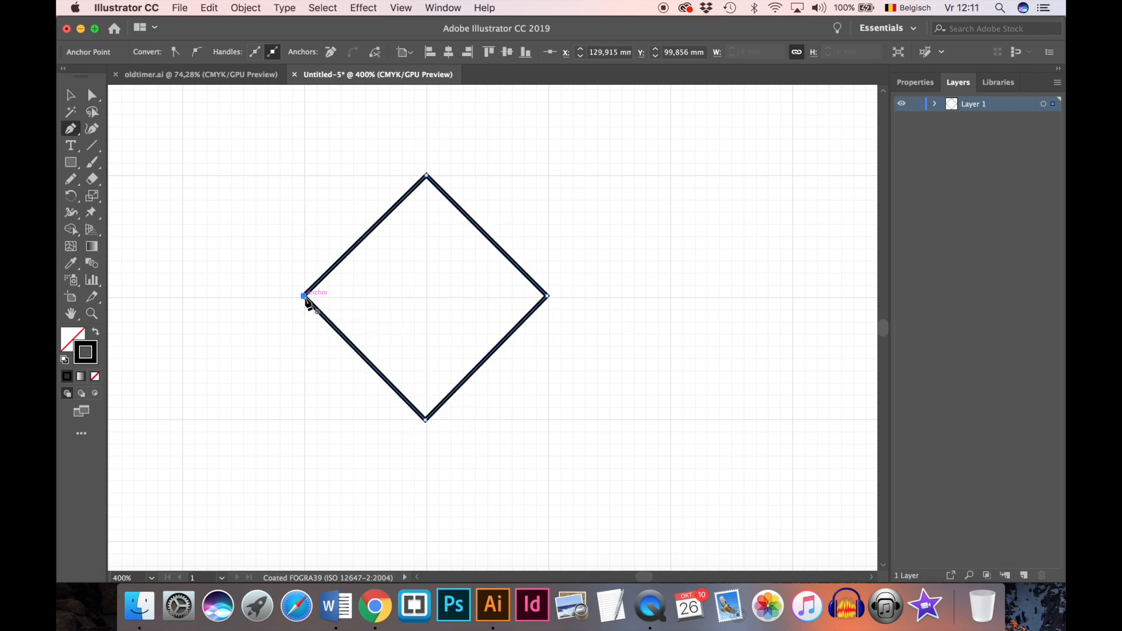
{"action": "key", "text": "BackSpace"}
{"action": "key", "text": "BackSpace"}
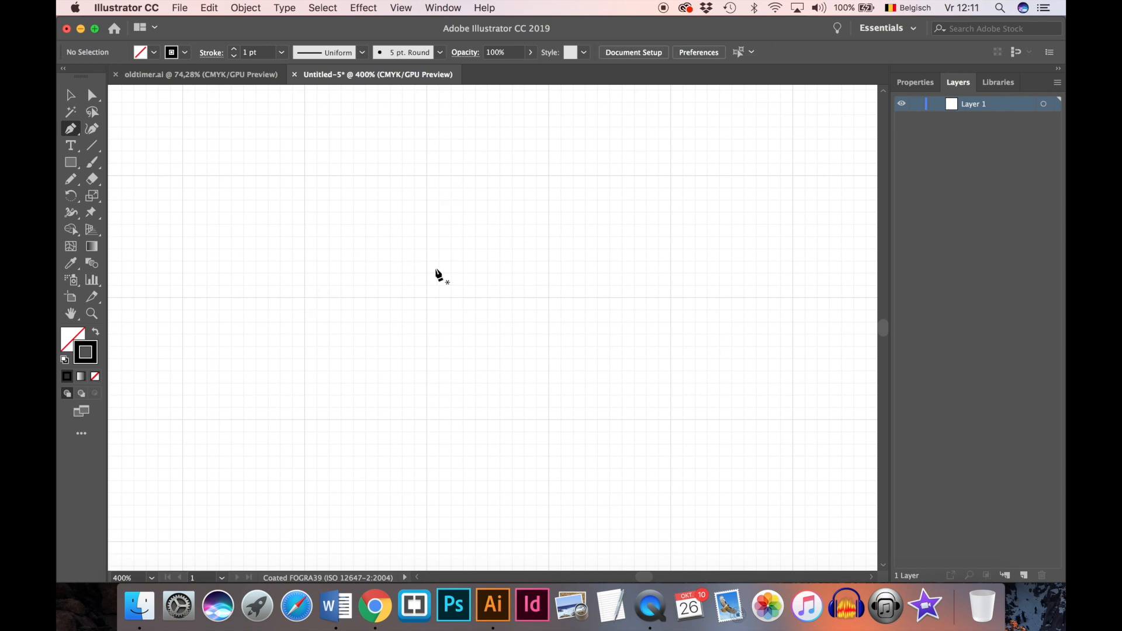
- Draw a closed plus-shaped cross outline with twelve segments about 10 mm long along the main gridlines, and delete it
{"action": "left_click", "coordinate": [182, 296]}
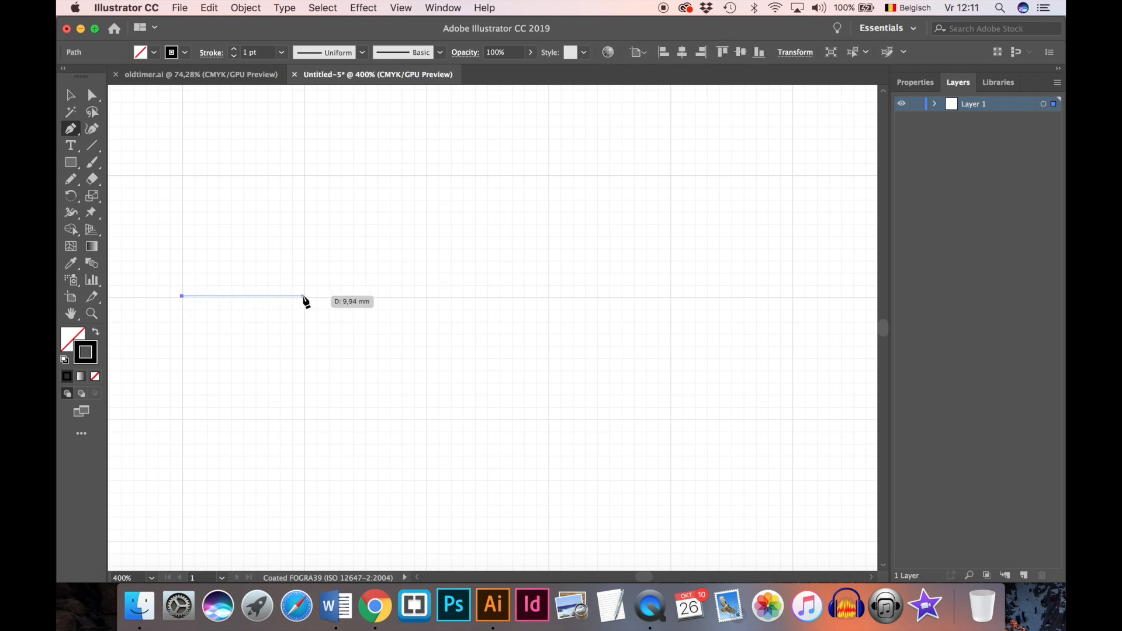
{"action": "left_click", "coordinate": [305, 297]}
{"action": "left_click", "coordinate": [305, 176]}
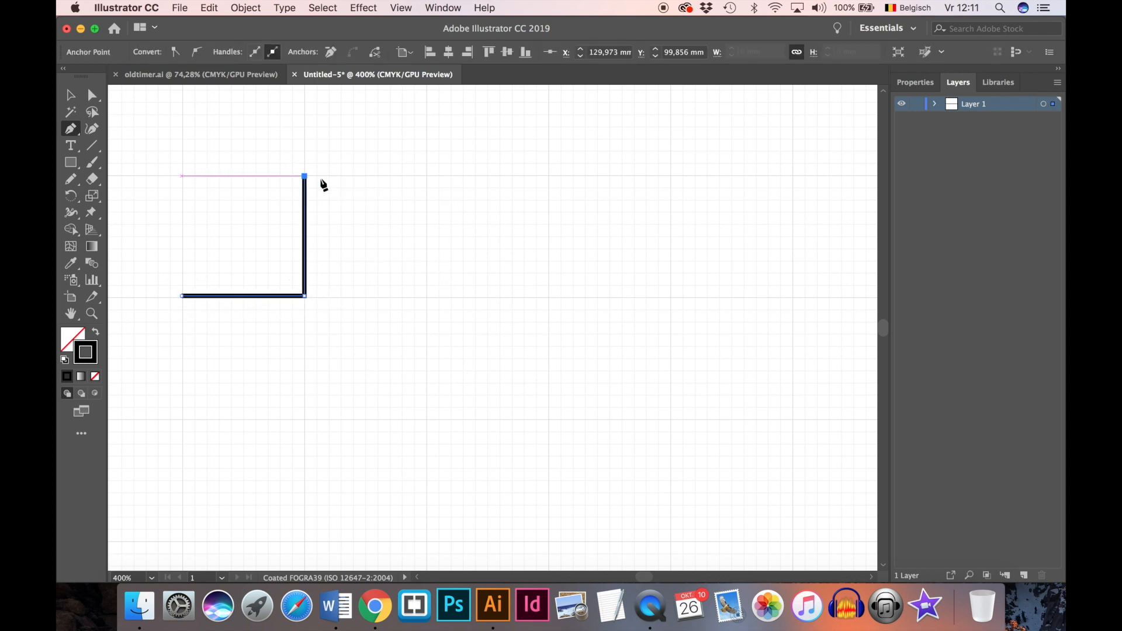
{"action": "left_click", "coordinate": [425, 176]}
{"action": "left_click", "coordinate": [425, 296]}
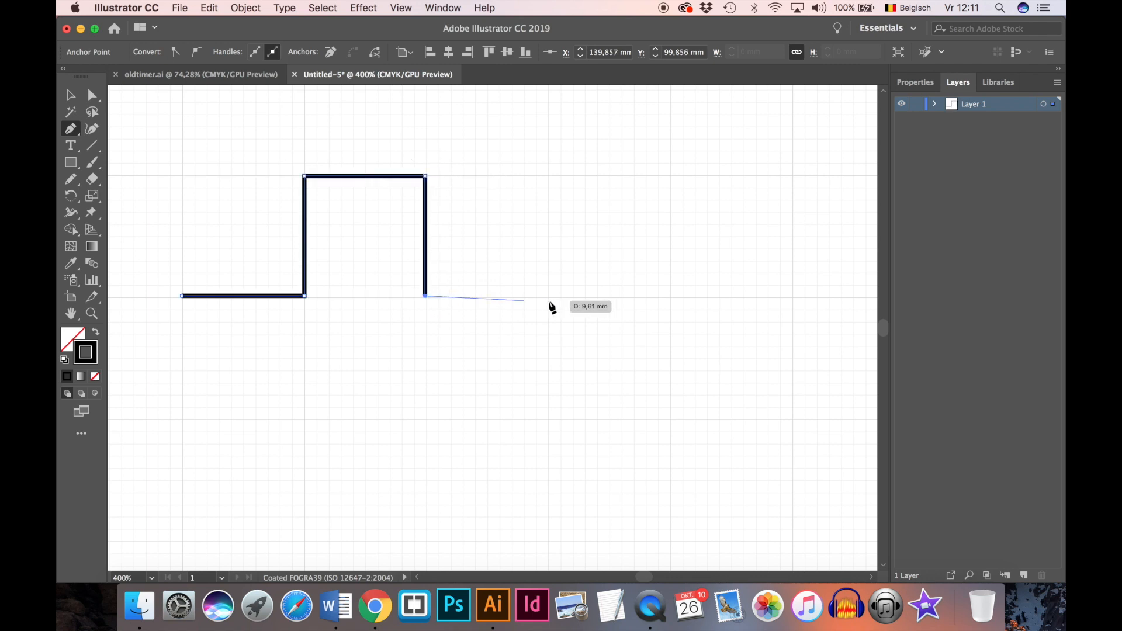
{"action": "left_click", "coordinate": [548, 296]}
{"action": "left_click", "coordinate": [549, 419]}
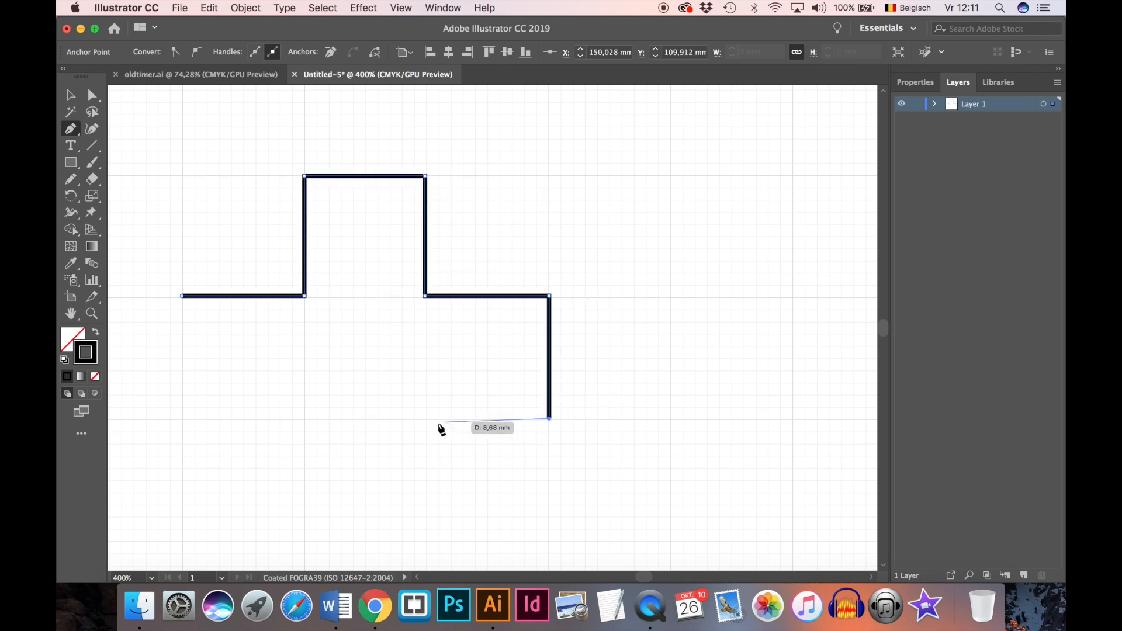
{"action": "left_click", "coordinate": [425, 419]}
{"action": "left_click", "coordinate": [426, 541]}
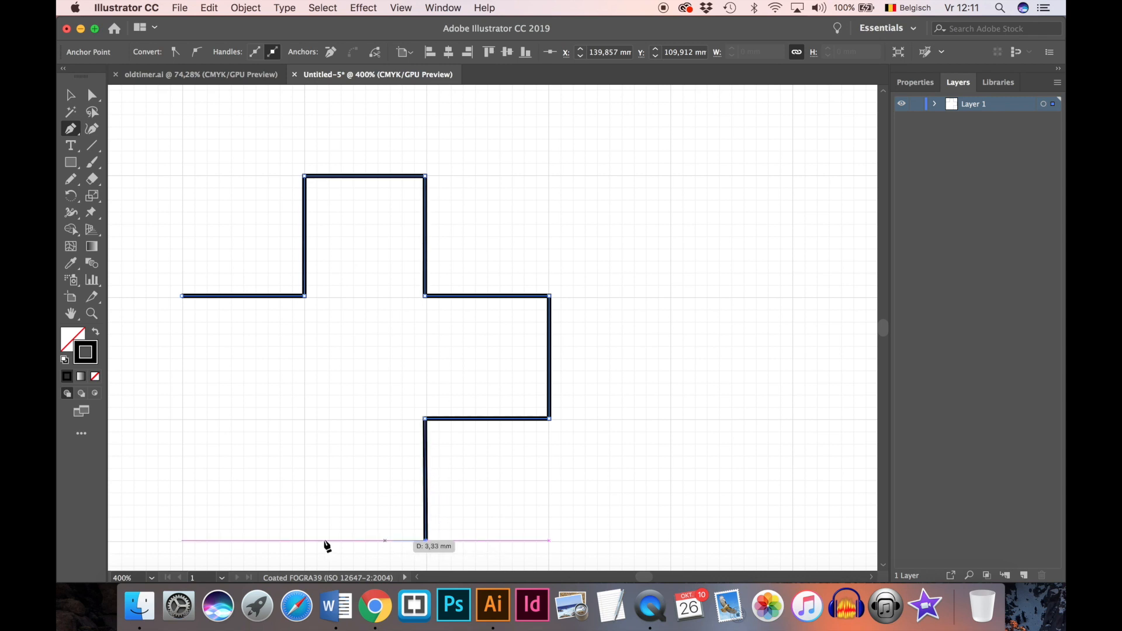
{"action": "left_click", "coordinate": [304, 540]}
{"action": "left_click", "coordinate": [304, 421]}
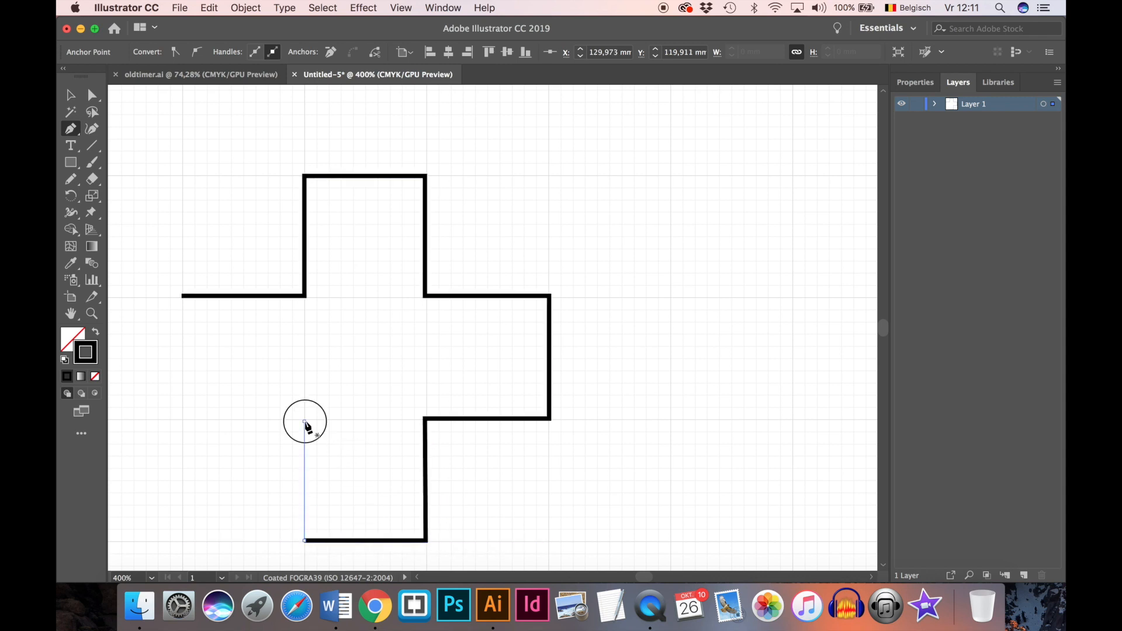
{"action": "left_click", "coordinate": [182, 420]}
{"action": "left_click", "coordinate": [182, 297]}
{"action": "key", "text": "Delete"}
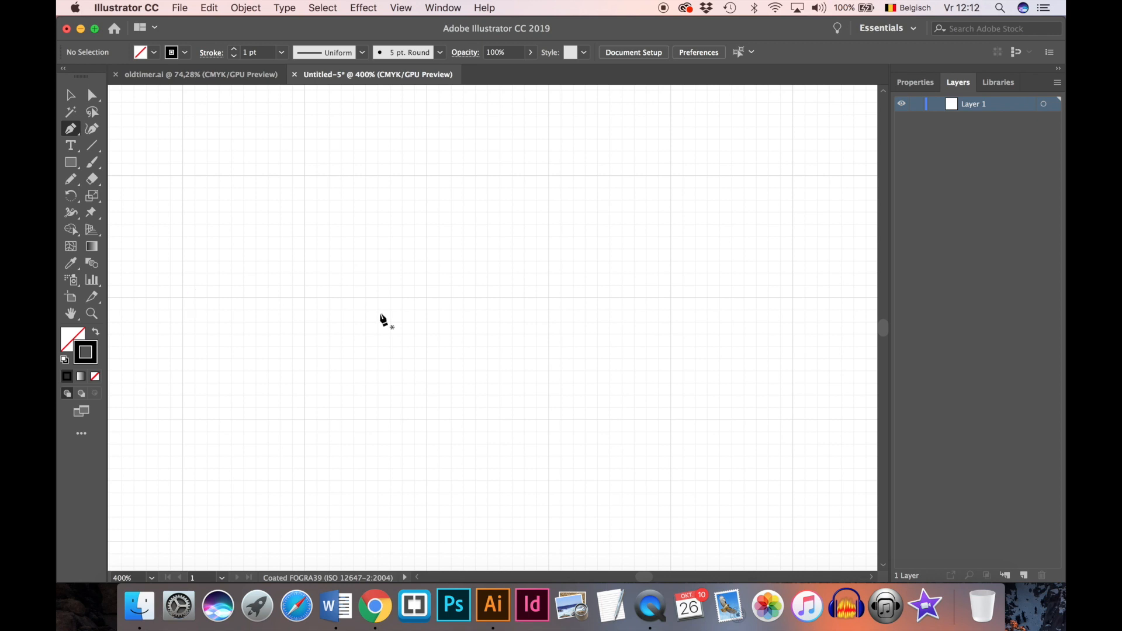
- Draw an arch about 10 mm wide with the Pen tool, giving both anchor points vertical direction handles
{"action": "left_click", "coordinate": [182, 298]}
{"action": "left_click_drag", "start_coordinate": [182, 297], "coordinate": [241, 239]}
{"action": "left_click_drag", "start_coordinate": [241, 238], "coordinate": [183, 230]}
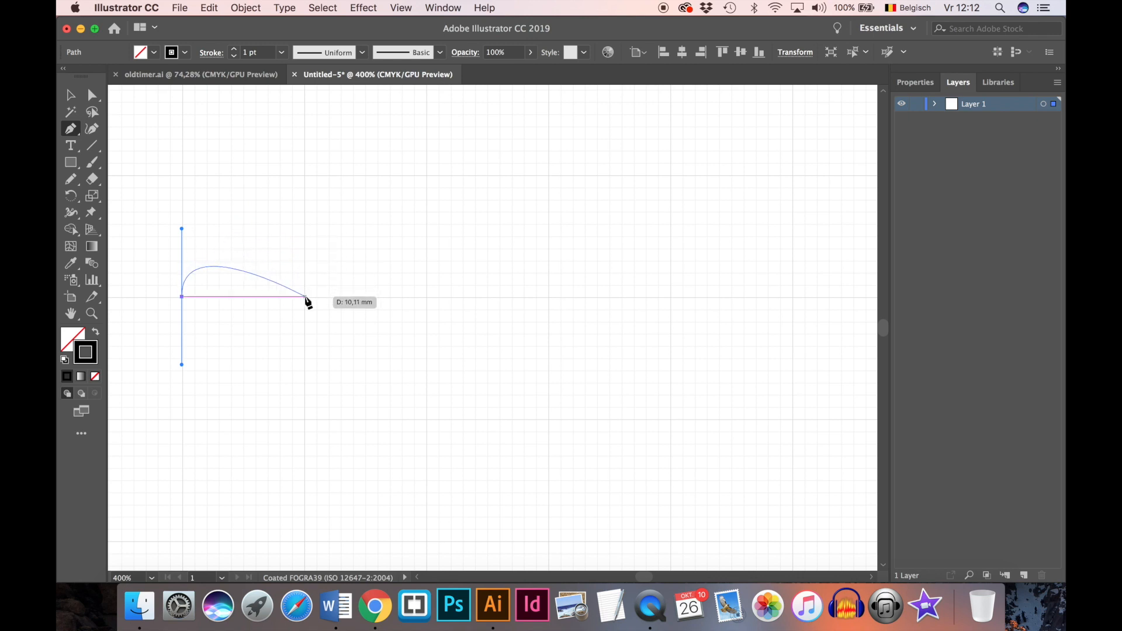
{"action": "mouse_move", "coordinate": [305, 297]}
{"action": "left_mouse_down"}
{"action": "mouse_move", "coordinate": [305, 406]}
{"action": "mouse_move", "coordinate": [305, 367]}
{"action": "left_mouse_up"}
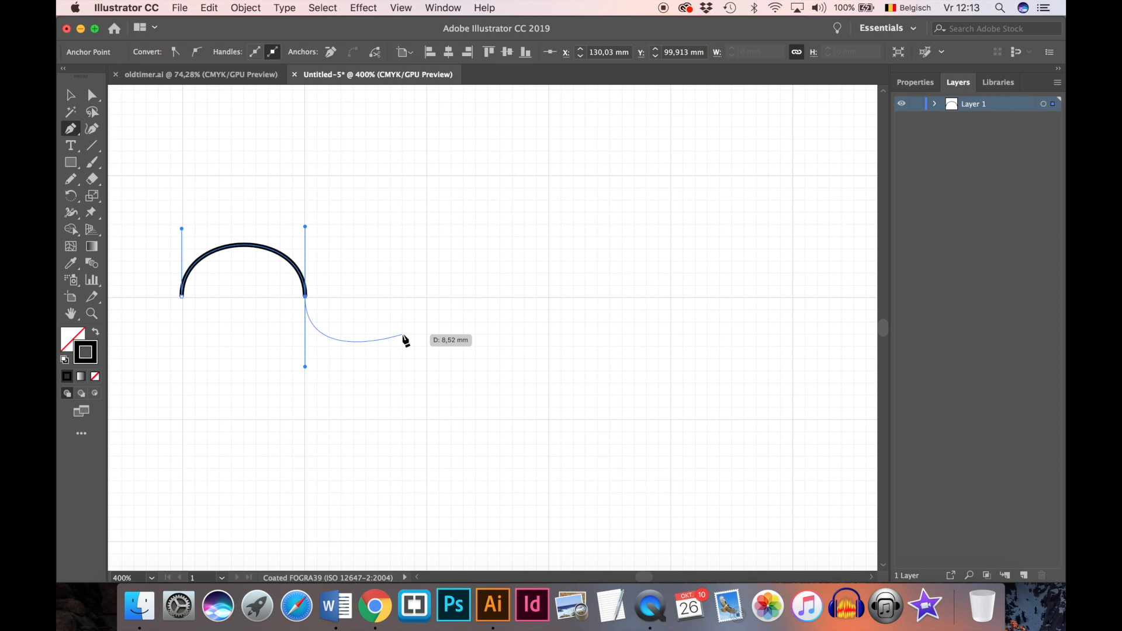
- Flip the outgoing handle at the arch's end anchor upward and continue the path with a second arch about 10 mm wide
{"action": "key", "text": "alt"}
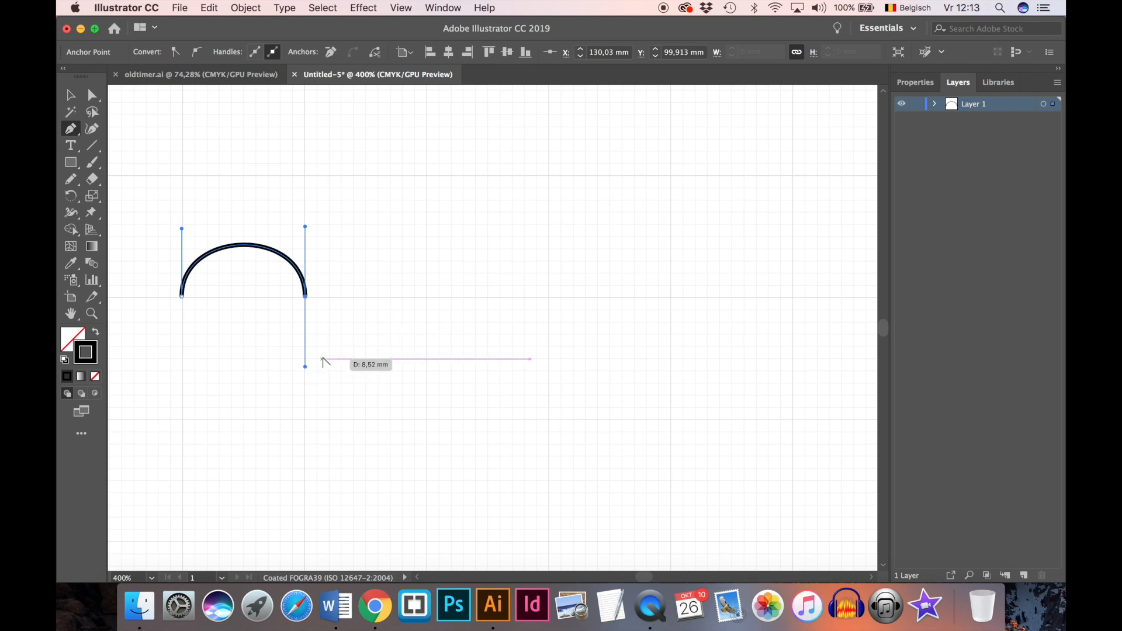
{"action": "left_click_drag", "start_coordinate": [304, 368], "coordinate": [305, 227]}
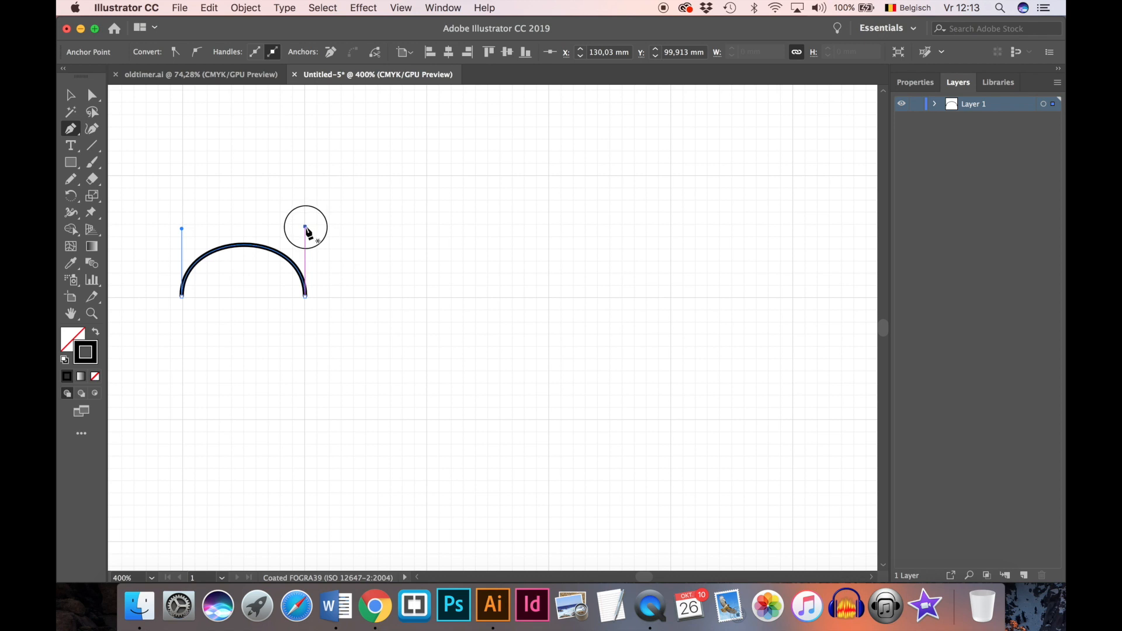
{"action": "left_click_drag", "start_coordinate": [305, 227], "coordinate": [305, 227]}
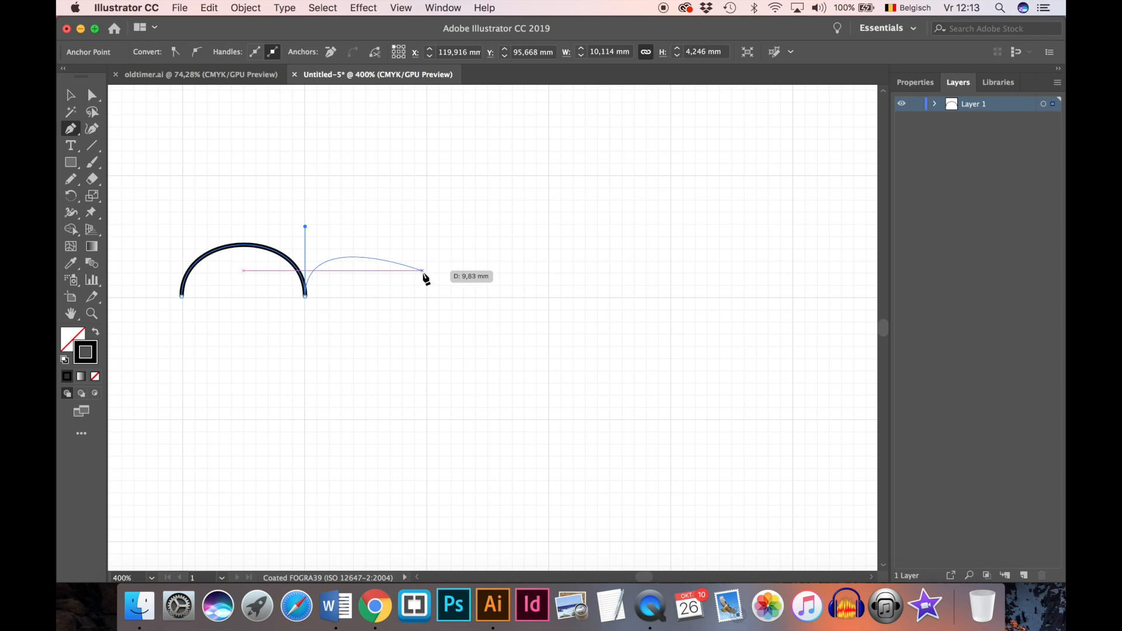
{"action": "left_click_drag", "start_coordinate": [425, 296], "coordinate": [426, 371]}
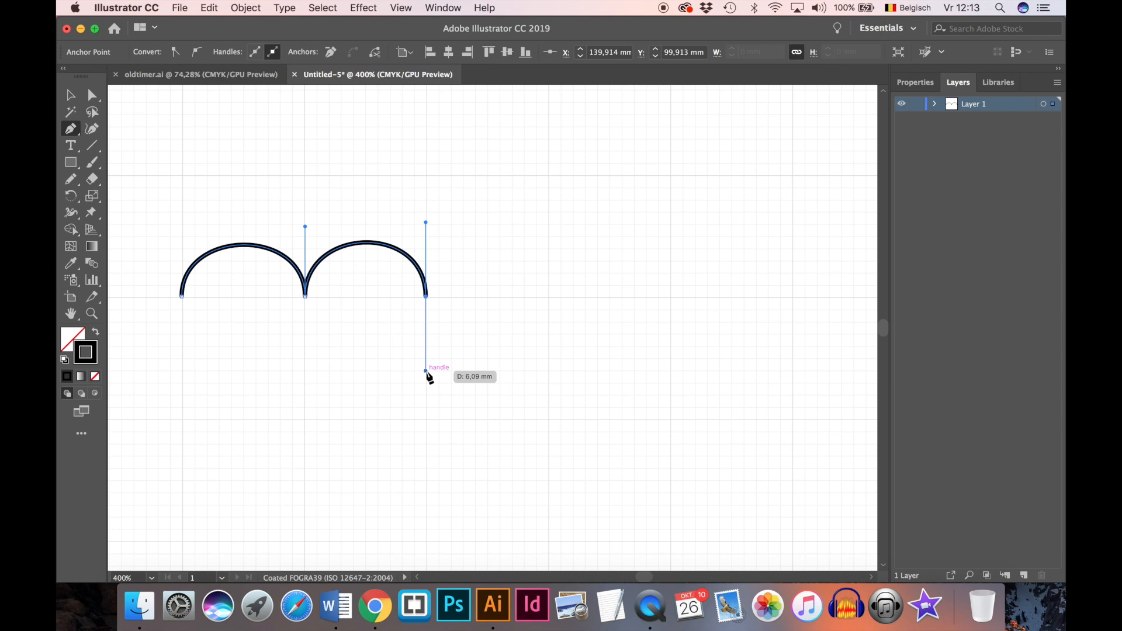
- Undo the drawing of the two joined arches until the artboard is empty
{"action": "key", "text": "super+z"}
{"action": "key", "text": "super+z"}
{"action": "key", "text": "super+z"}
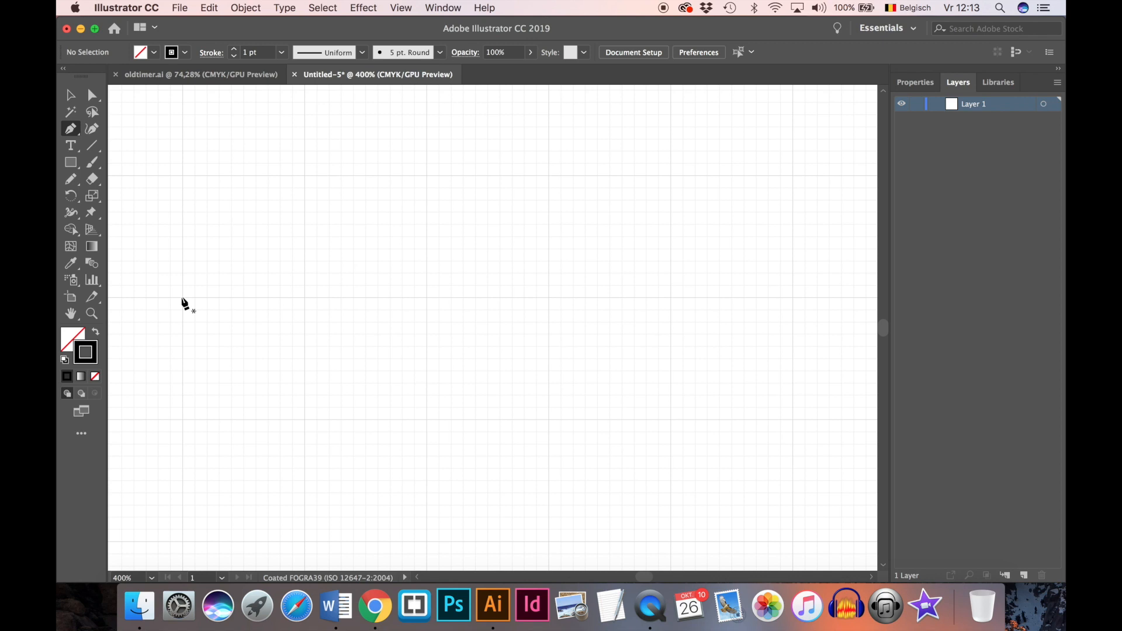
- Draw a 10 mm wide arch continued by a 10 mm straight horizontal segment after removing the outgoing handle between them, and delete the path
{"action": "left_click_drag", "start_coordinate": [182, 297], "coordinate": [182, 227]}
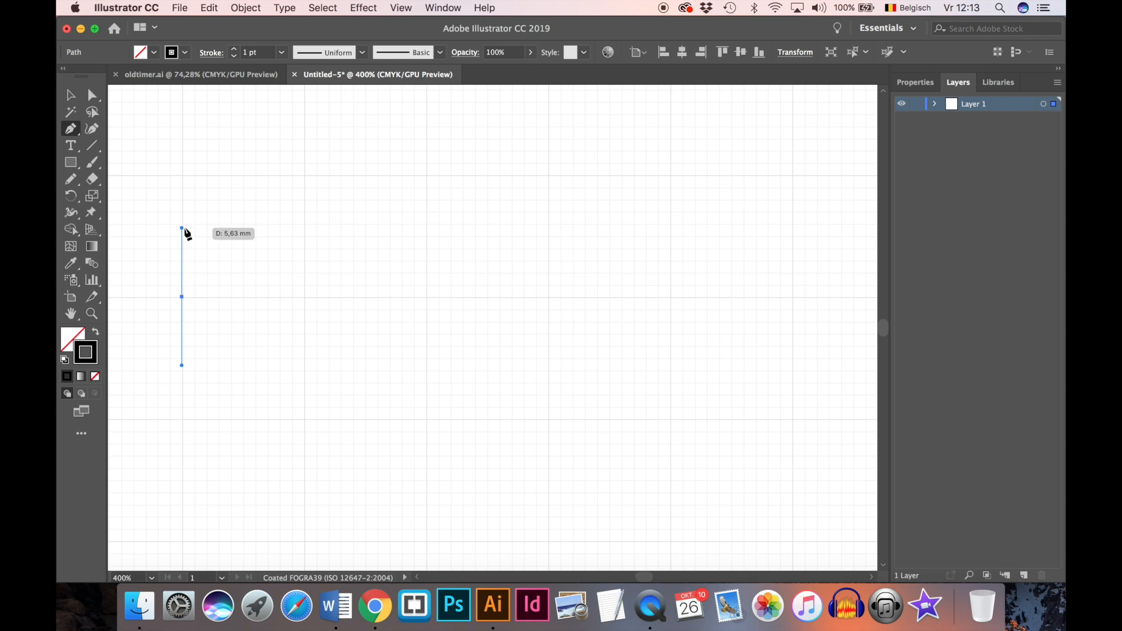
{"action": "left_click_drag", "start_coordinate": [304, 297], "coordinate": [304, 367]}
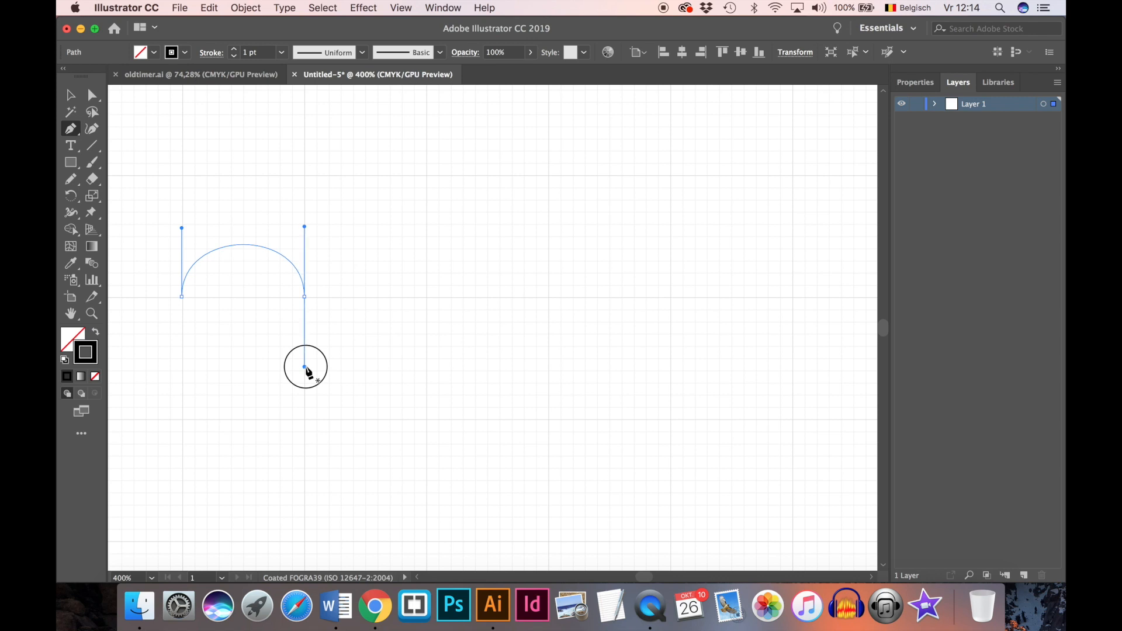
{"action": "left_click_drag", "start_coordinate": [307, 371], "coordinate": [306, 372]}
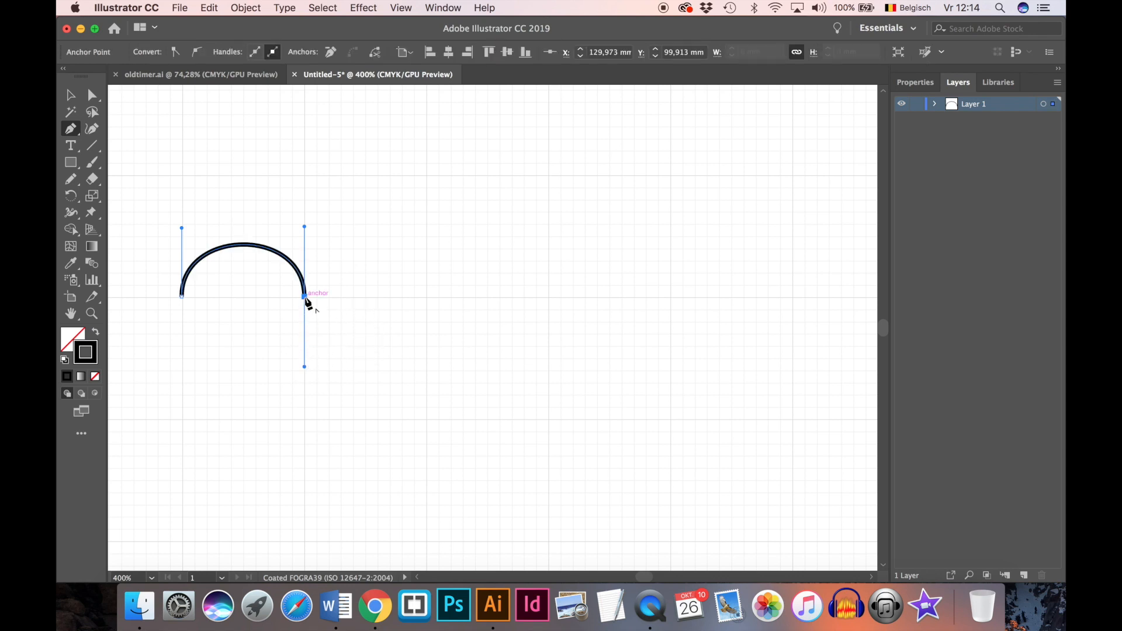
{"action": "left_click", "coordinate": [304, 297]}
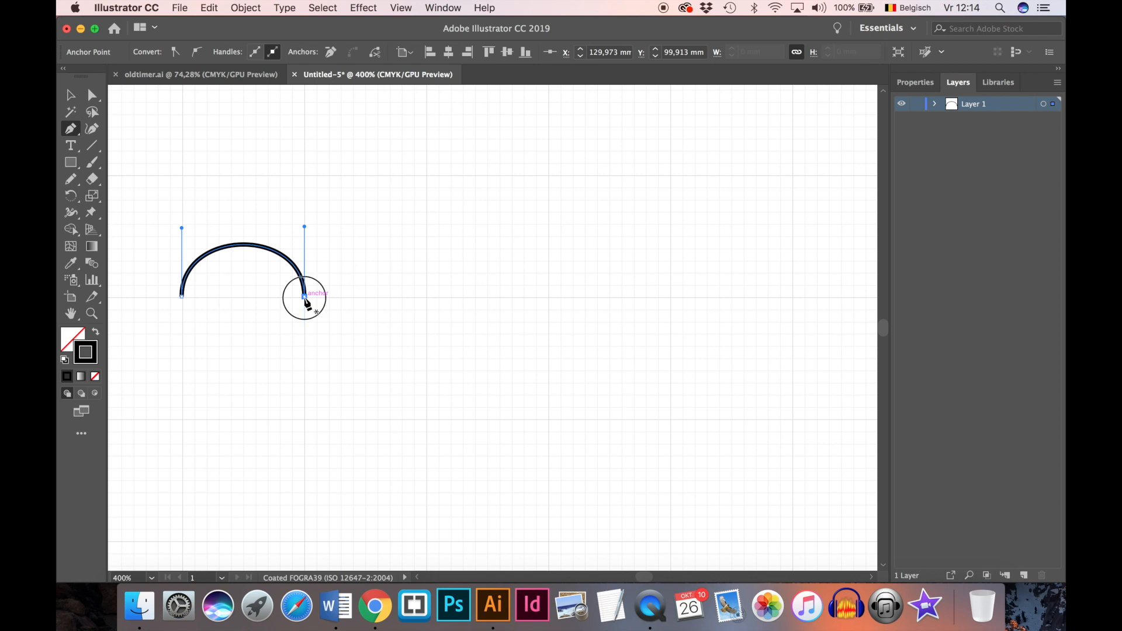
{"action": "left_click", "coordinate": [427, 297]}
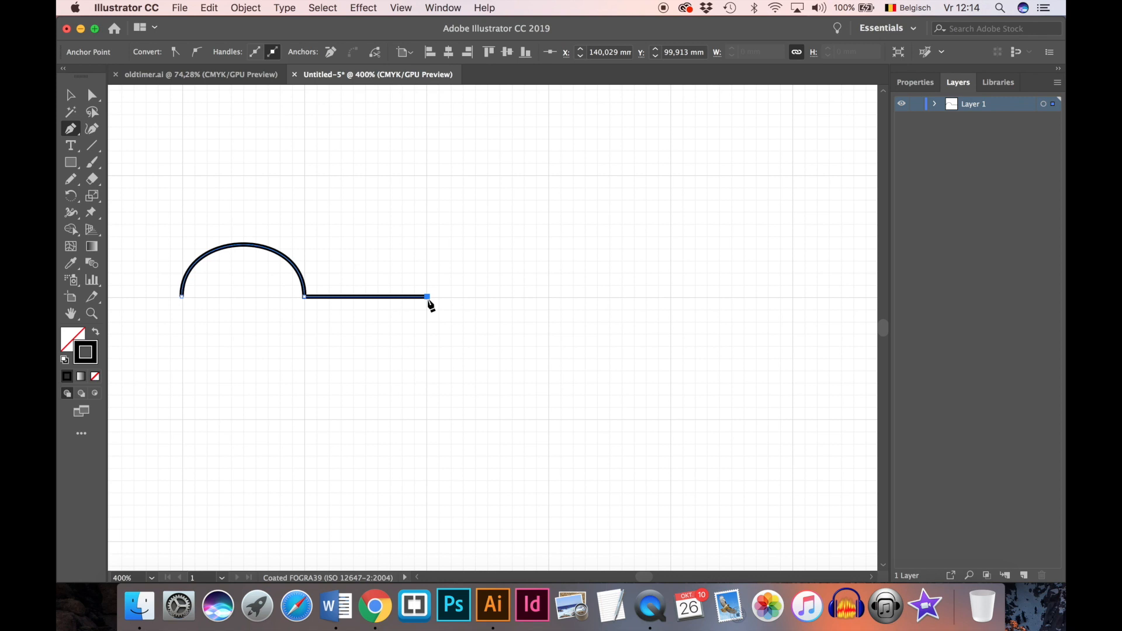
{"action": "key", "text": "Delete"}
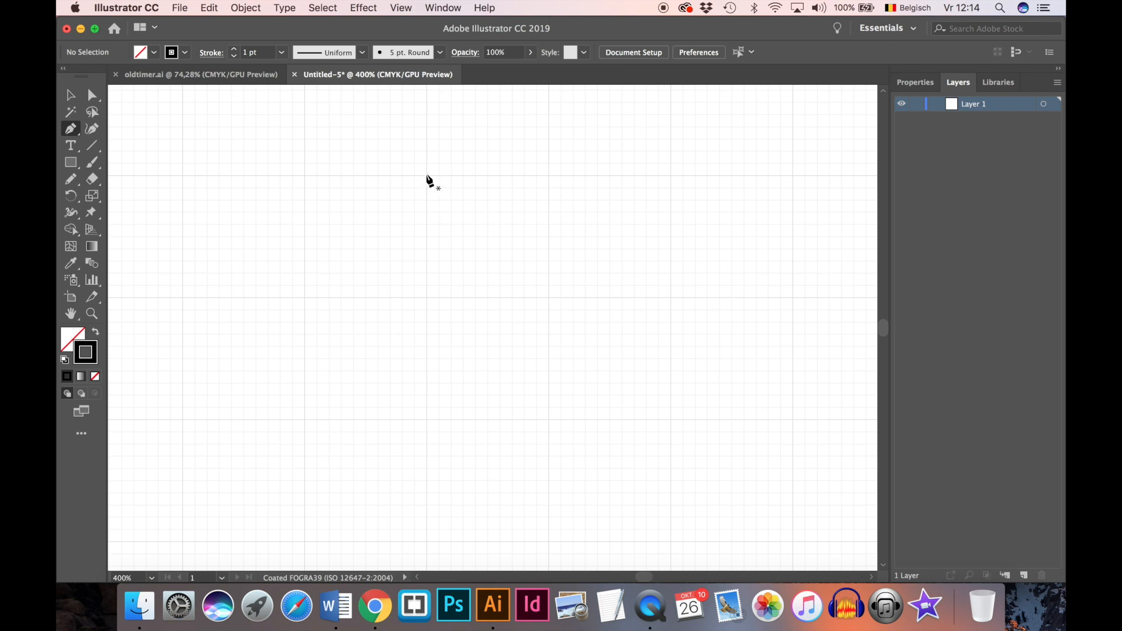
- Draw a closed circle about 20 mm in diameter with the Pen tool, using four smooth anchor points on the grid lines
{"action": "left_click_drag", "start_coordinate": [426, 175], "coordinate": [494, 176]}
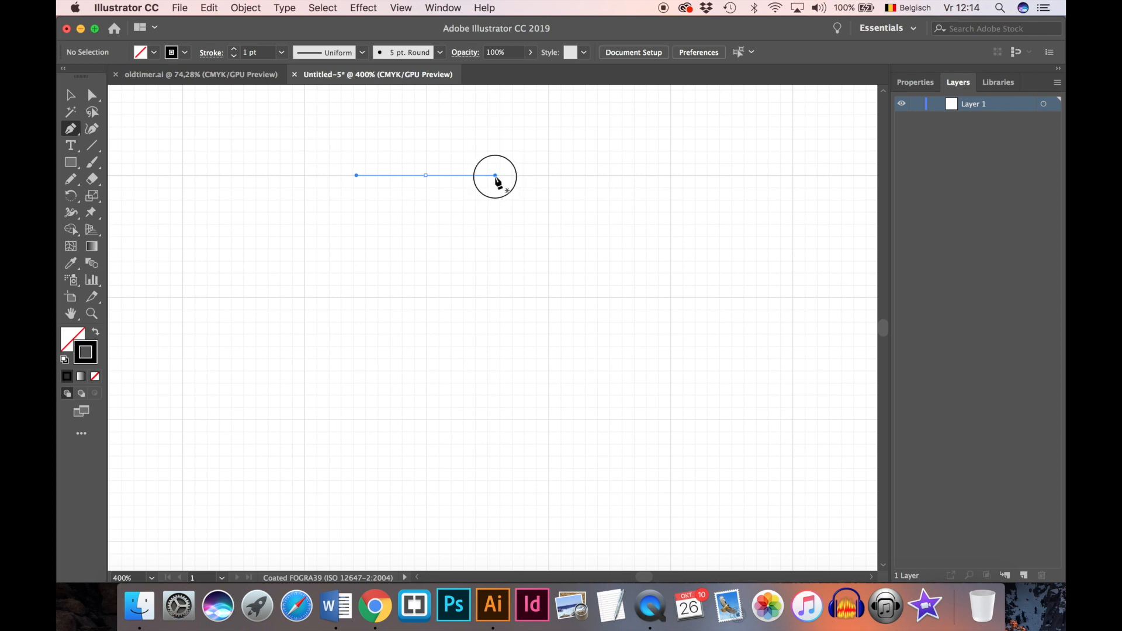
{"action": "left_click_drag", "start_coordinate": [495, 175], "coordinate": [496, 175]}
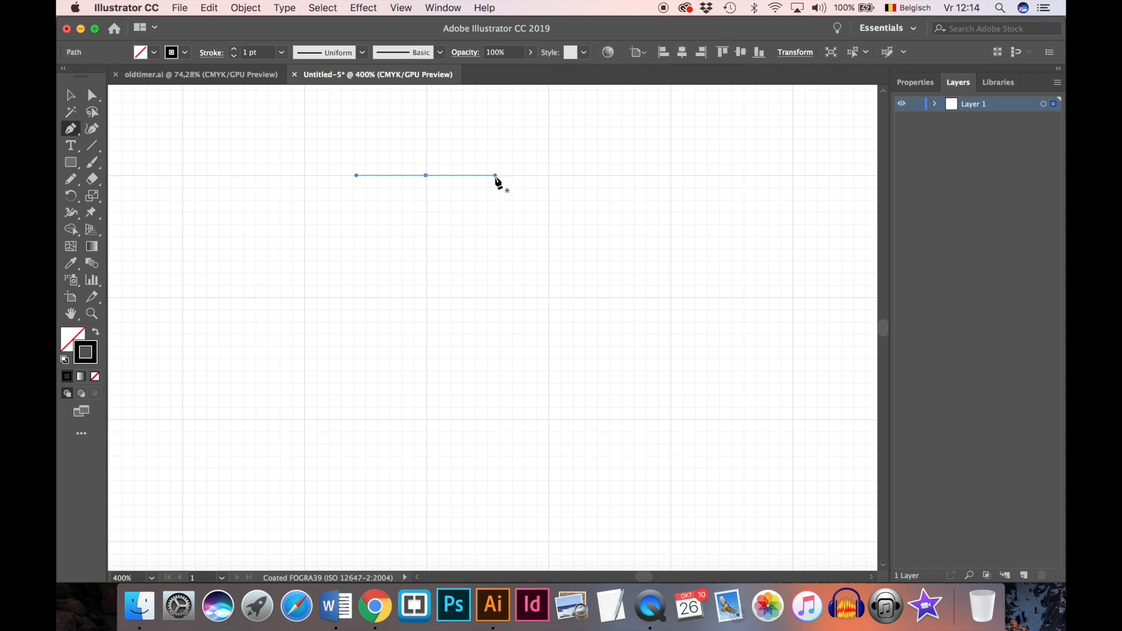
{"action": "left_click_drag", "start_coordinate": [549, 297], "coordinate": [548, 365]}
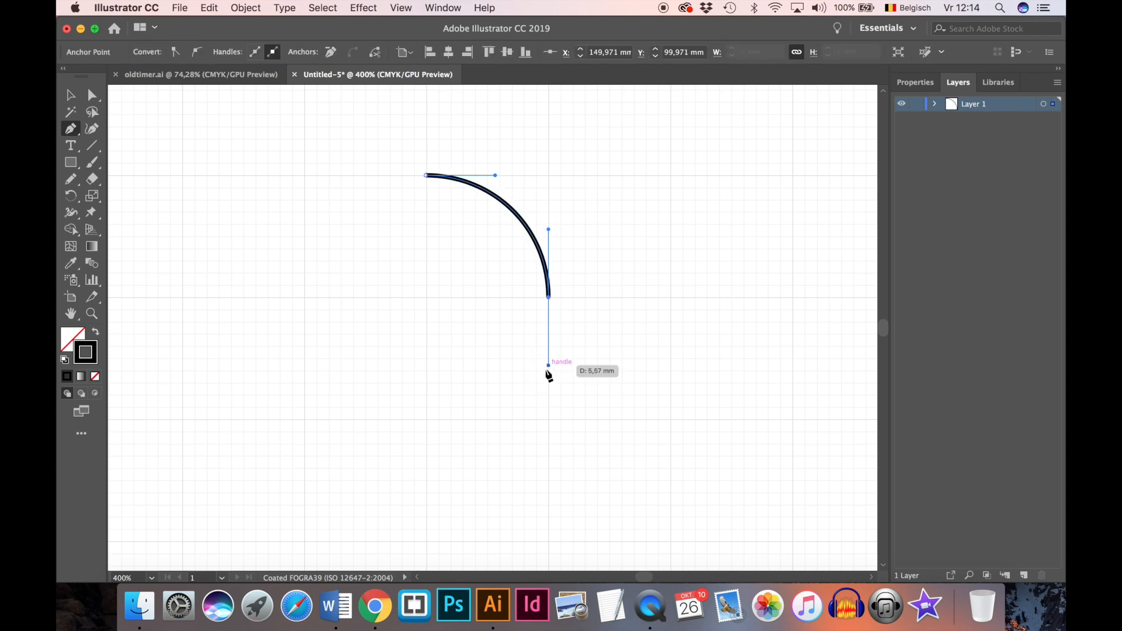
{"action": "left_click_drag", "start_coordinate": [426, 420], "coordinate": [358, 420]}
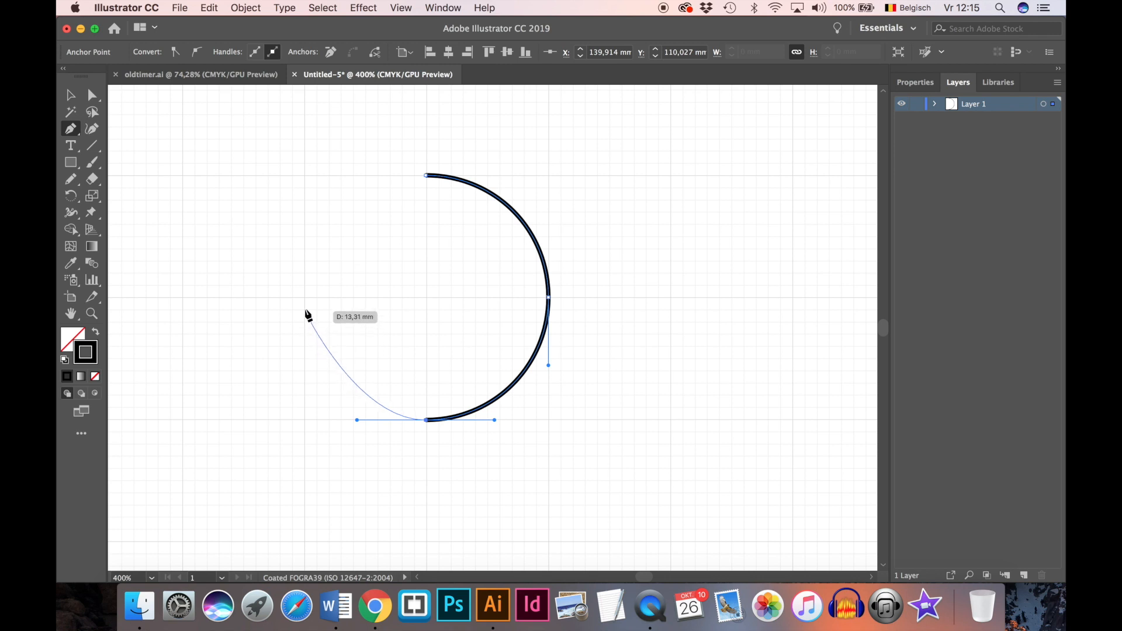
{"action": "mouse_move", "coordinate": [304, 297]}
{"action": "left_mouse_down"}
{"action": "mouse_move", "coordinate": [304, 209]}
{"action": "mouse_move", "coordinate": [305, 230]}
{"action": "left_mouse_up"}
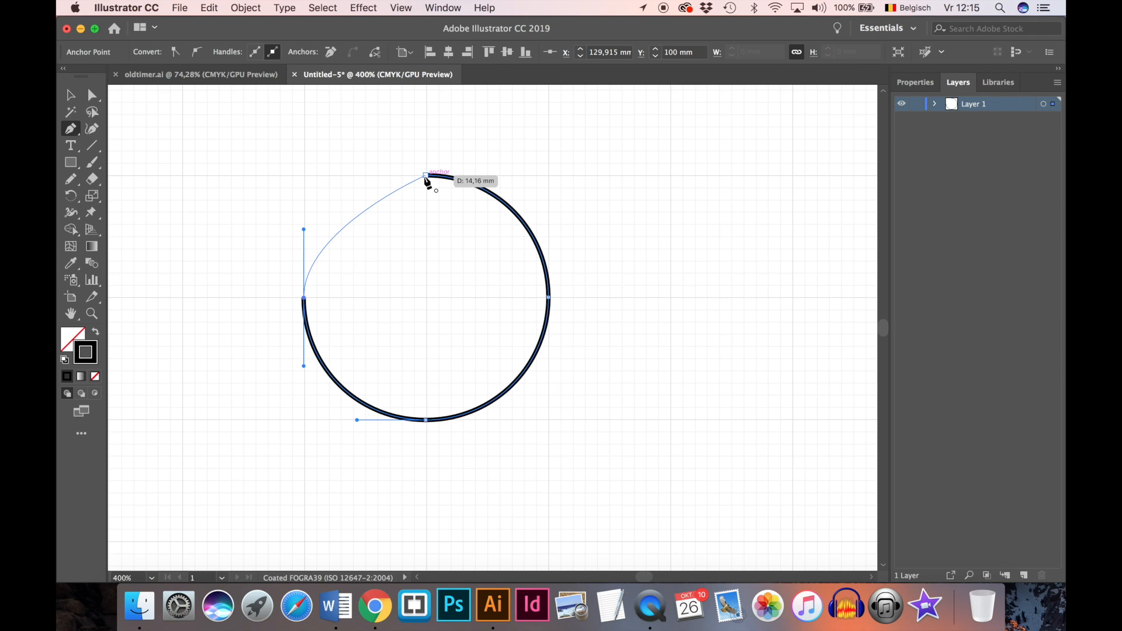
{"action": "left_click_drag", "start_coordinate": [426, 175], "coordinate": [496, 175]}
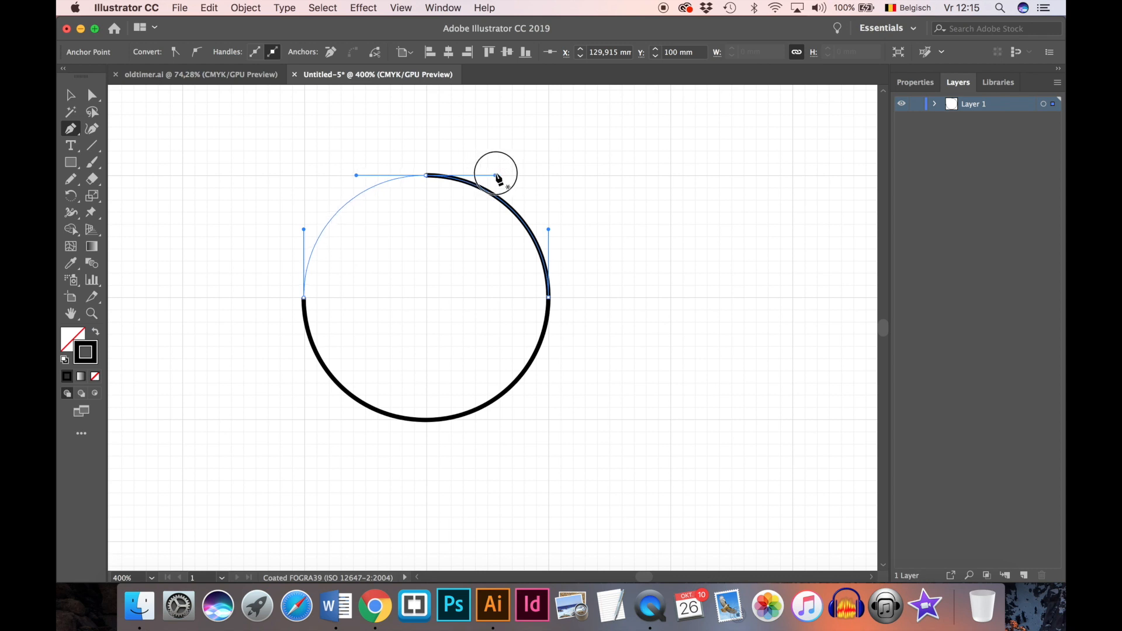
{"action": "left_click_drag", "start_coordinate": [496, 174], "coordinate": [496, 175]}
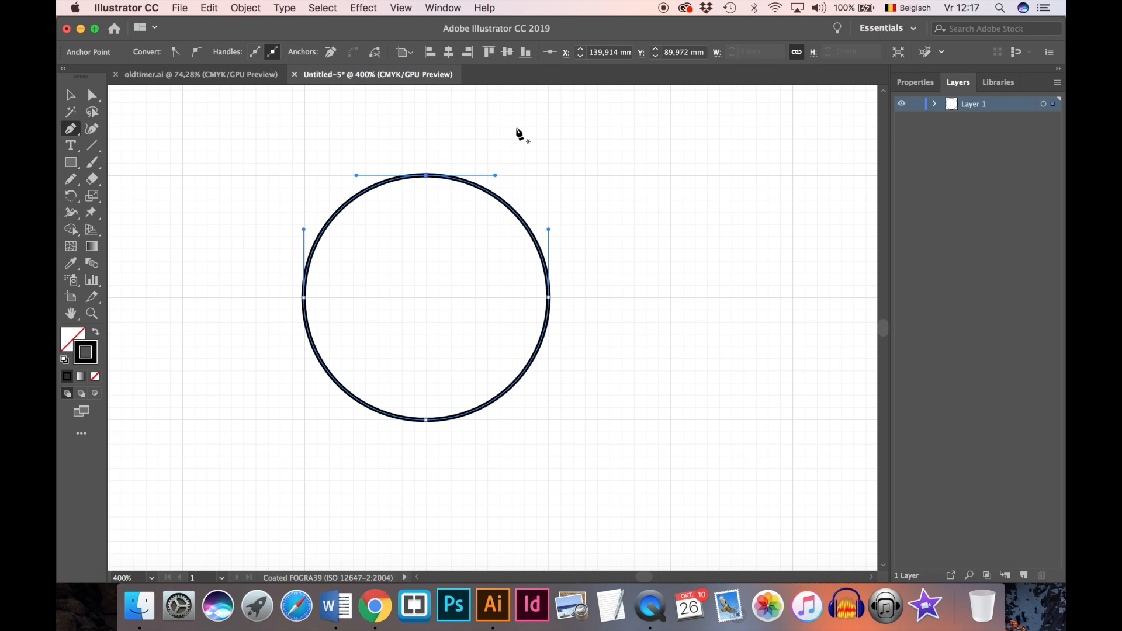
- Close the untitled practice document without saving its changes
{"action": "left_click", "coordinate": [295, 77]}
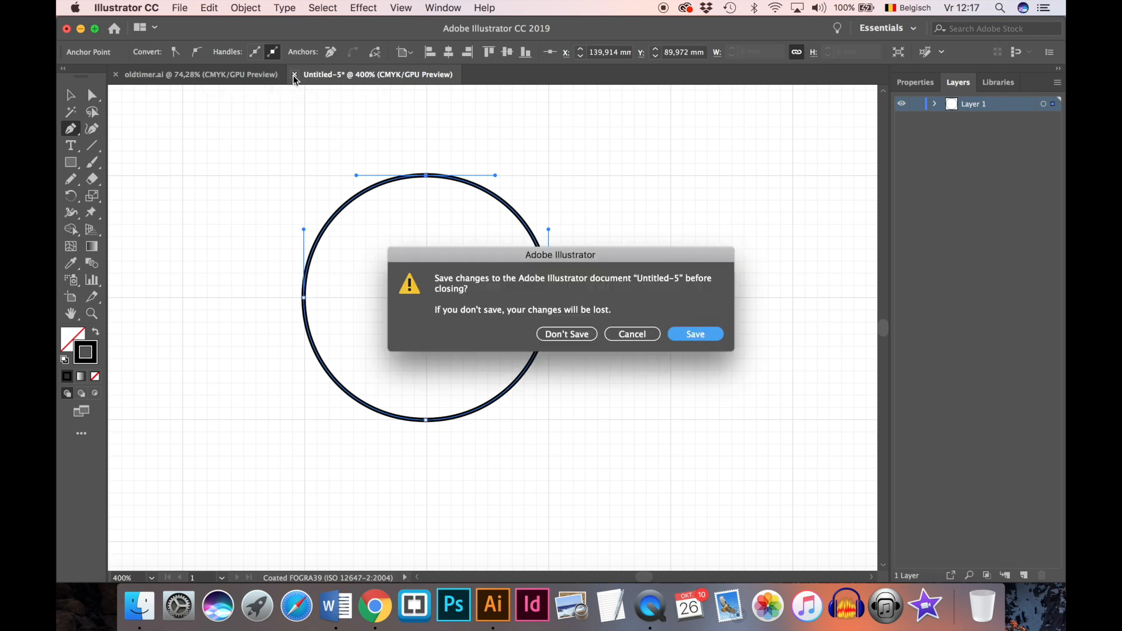
{"action": "left_click", "coordinate": [560, 336]}
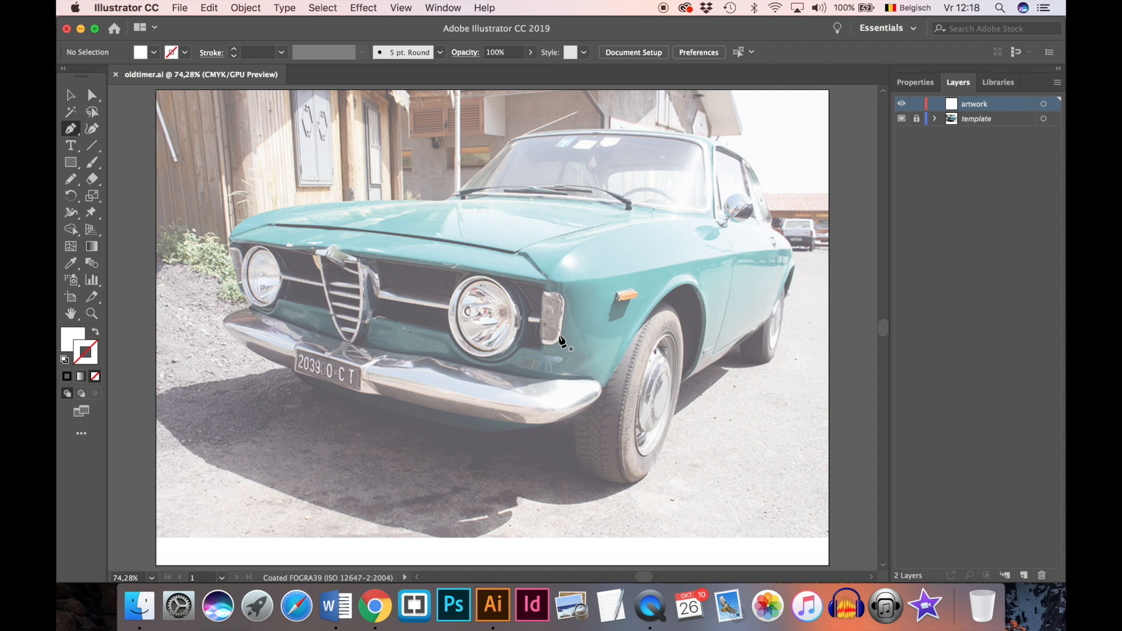
- Set the fill to none and the stroke to a bright pink for tracing the car
{"action": "key", "text": "super+plus"}
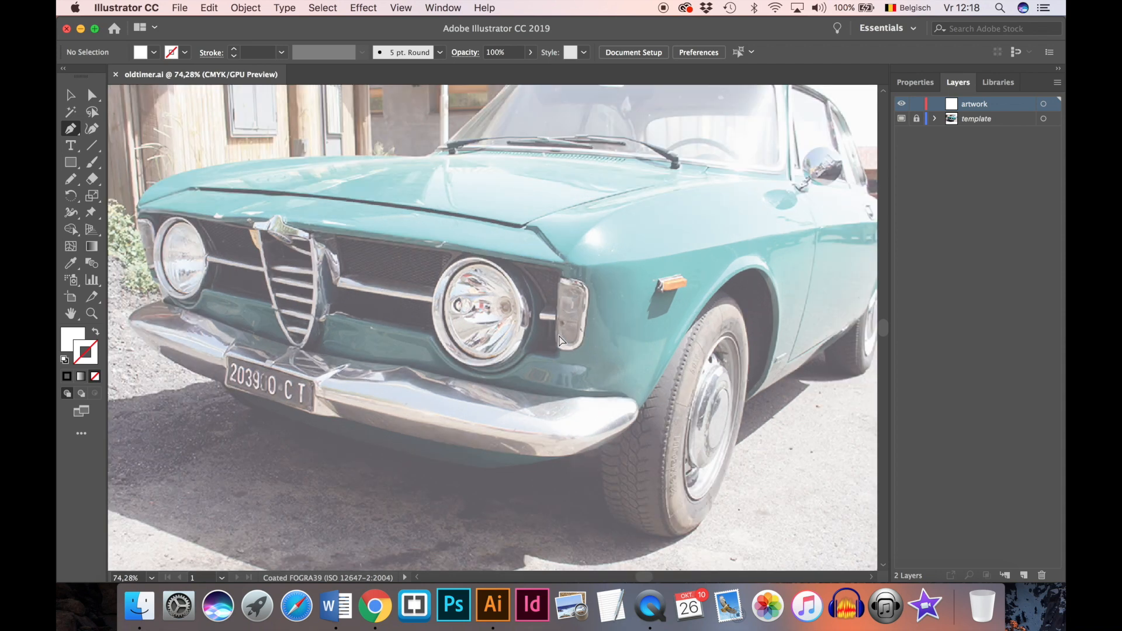
{"action": "key", "text": "super+plus"}
{"action": "key", "text": "super+plus"}
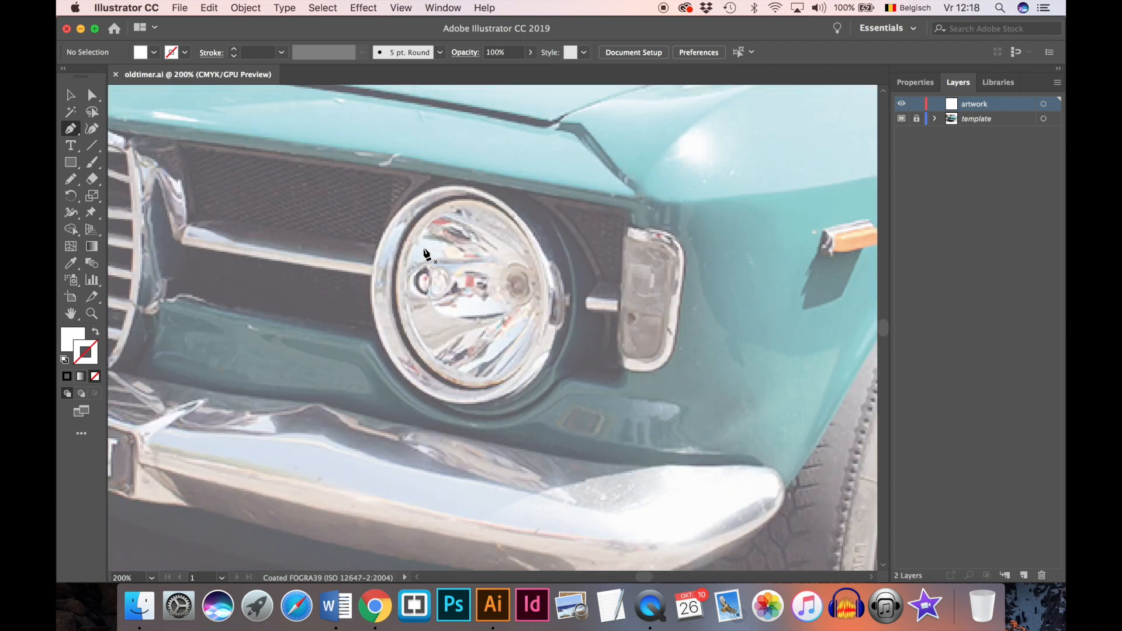
{"action": "scroll", "coordinate": [293, 243], "scroll_direction": "left", "scroll_amount": 10}
{"action": "scroll", "coordinate": [293, 243], "scroll_direction": "up", "scroll_amount": 4}
{"action": "left_click_drag", "start_coordinate": [393, 287], "coordinate": [449, 366]}
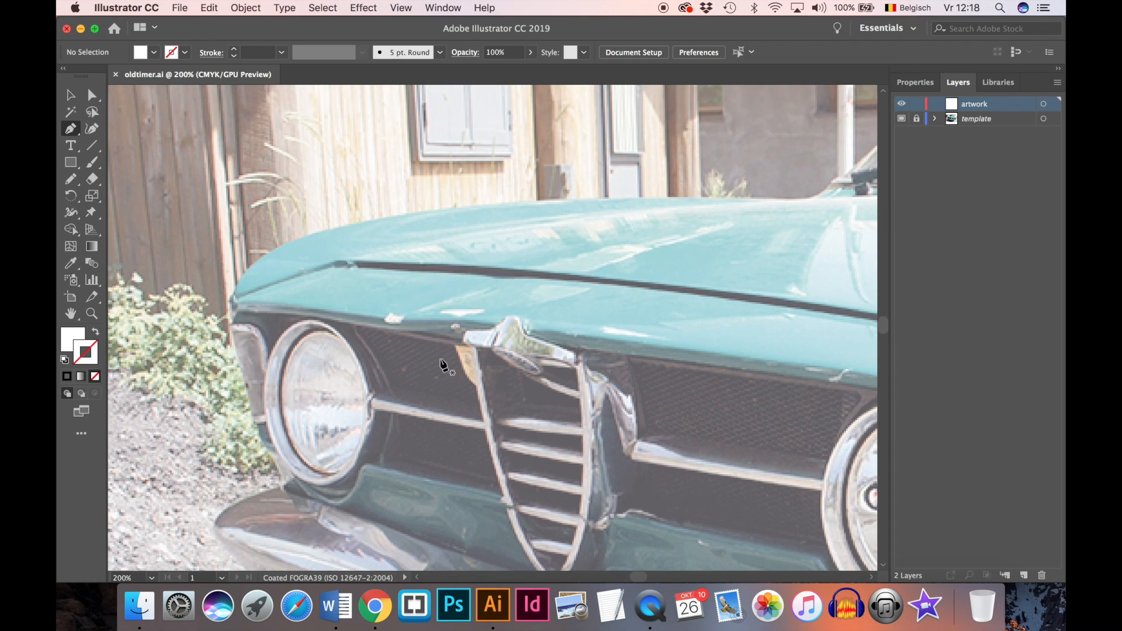
{"action": "key", "text": "super+plus"}
{"action": "left_click_drag", "start_coordinate": [289, 340], "coordinate": [433, 341]}
{"action": "left_click_drag", "start_coordinate": [450, 273], "coordinate": [437, 316]}
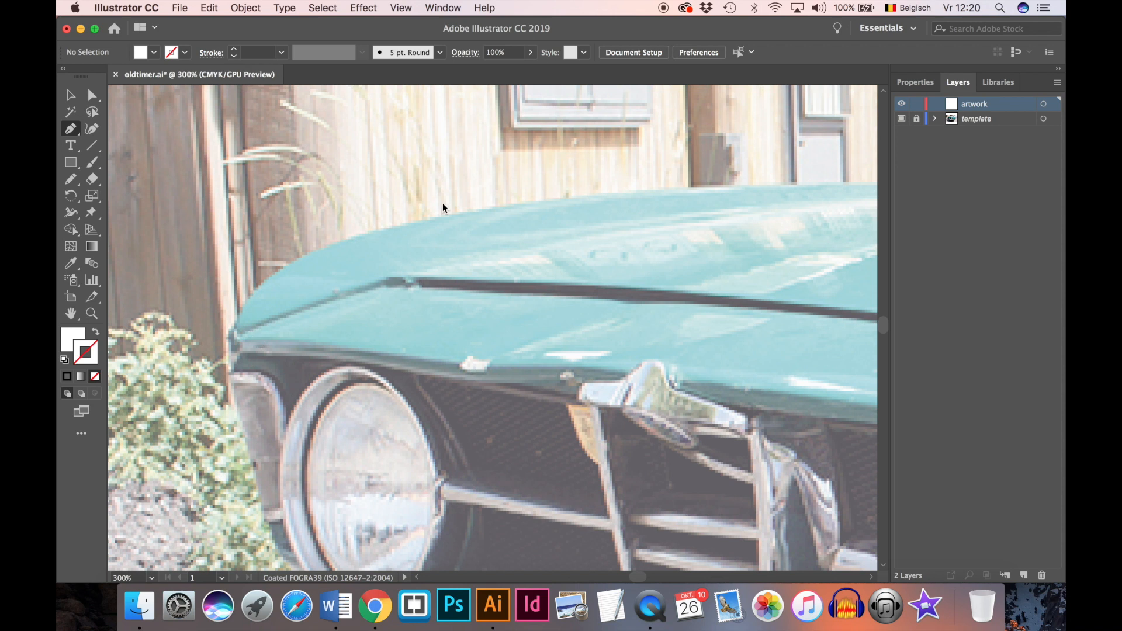
{"action": "left_click", "coordinate": [74, 338]}
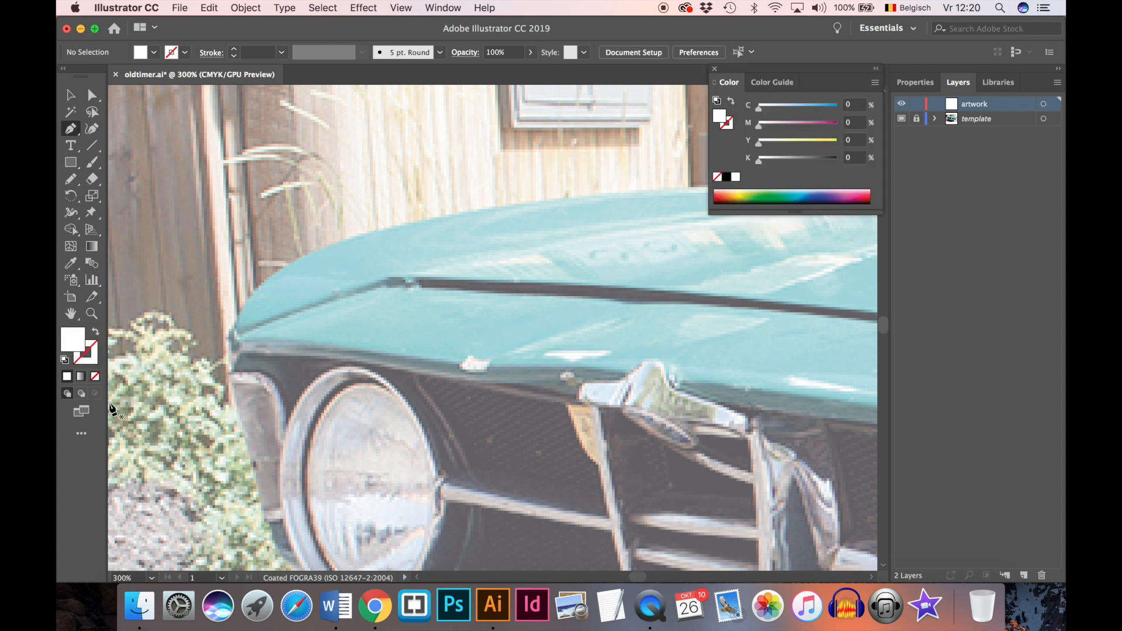
{"action": "left_click", "coordinate": [96, 380]}
{"action": "left_click", "coordinate": [91, 360]}
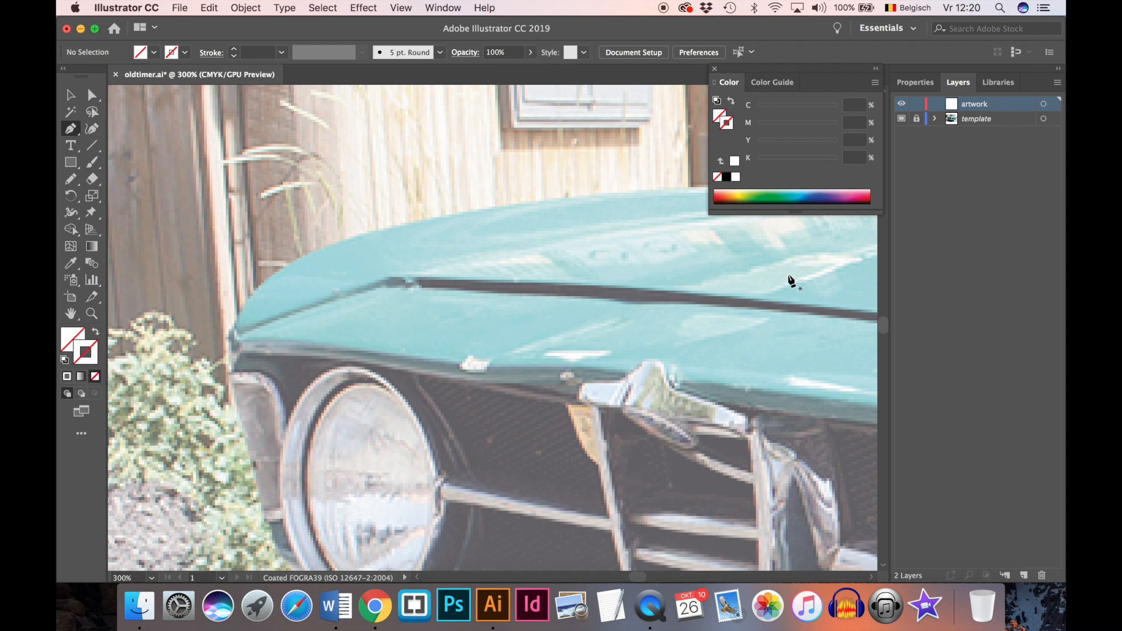
{"action": "left_click", "coordinate": [723, 195]}
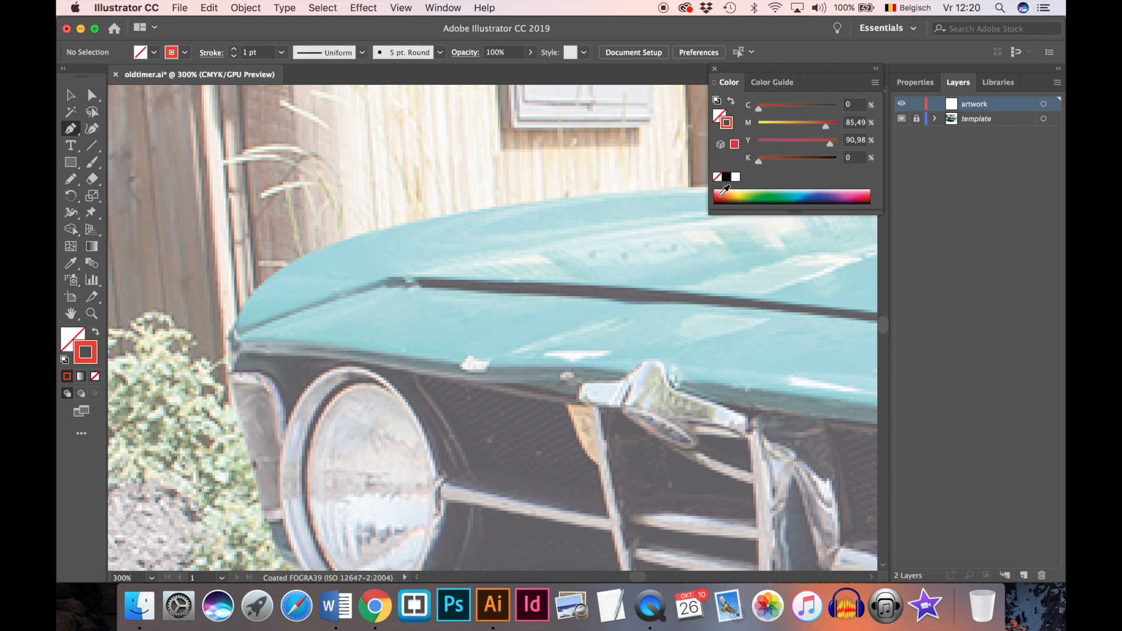
{"action": "left_click", "coordinate": [865, 194]}
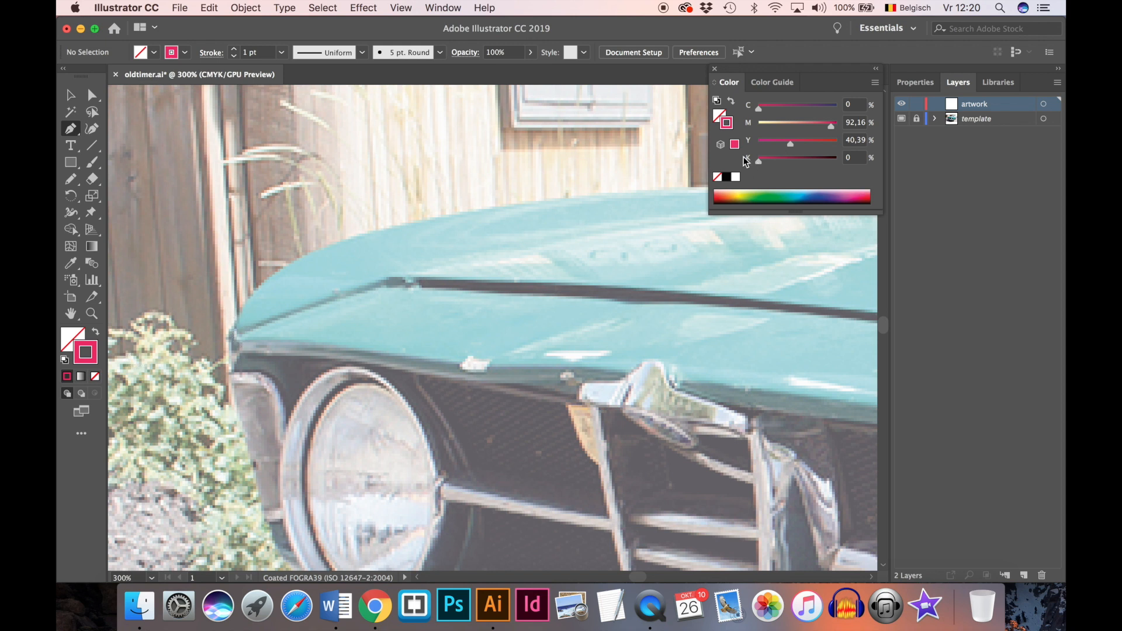
{"action": "left_click", "coordinate": [715, 69]}
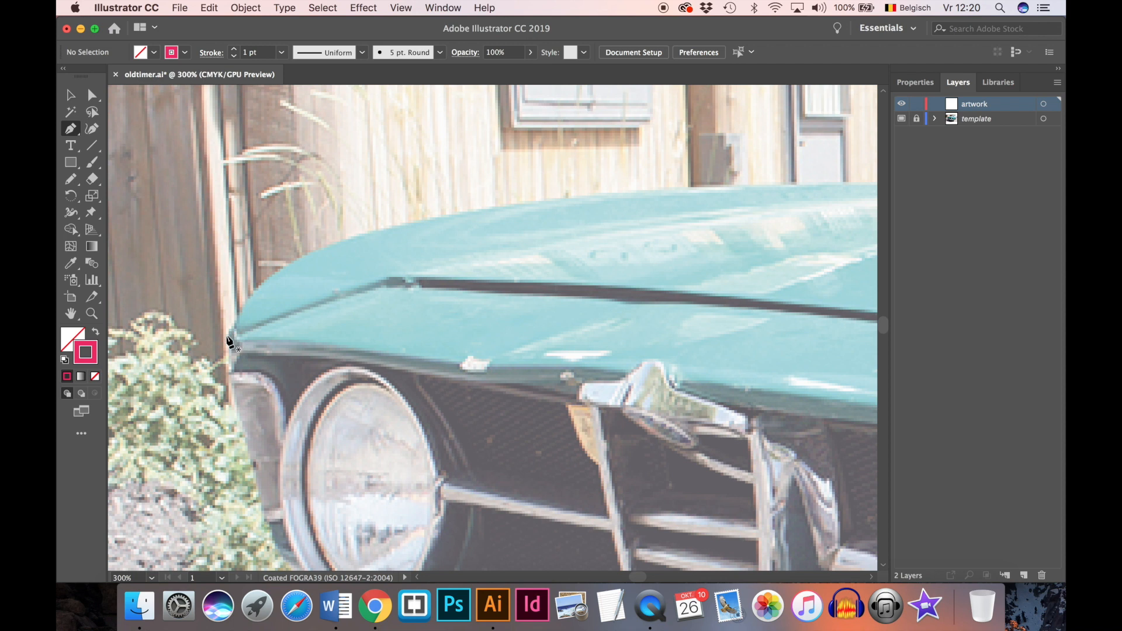
- Trace the hood's upper edge from the front corner with many closely spaced anchor points, and delete the path
{"action": "left_click_drag", "start_coordinate": [228, 337], "coordinate": [245, 313]}
{"action": "left_click", "coordinate": [243, 308]}
{"action": "left_click", "coordinate": [265, 280]}
{"action": "left_click", "coordinate": [293, 261]}
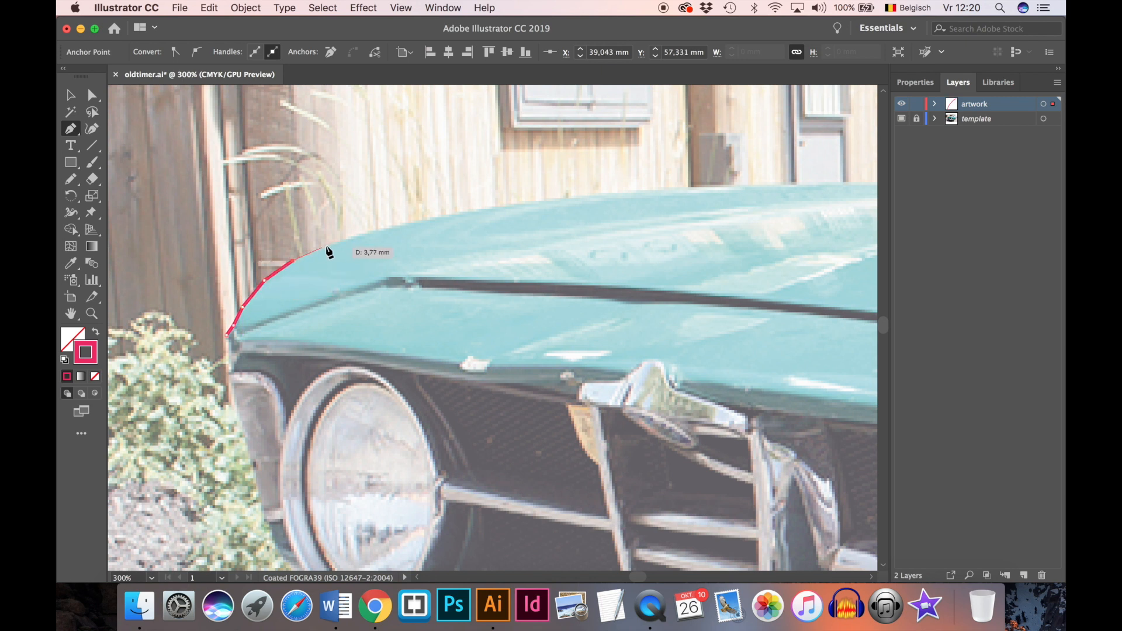
{"action": "left_click_drag", "start_coordinate": [365, 231], "coordinate": [405, 224]}
{"action": "left_click", "coordinate": [406, 224]}
{"action": "left_click", "coordinate": [442, 216]}
{"action": "left_click", "coordinate": [490, 208]}
{"action": "left_click", "coordinate": [522, 203]}
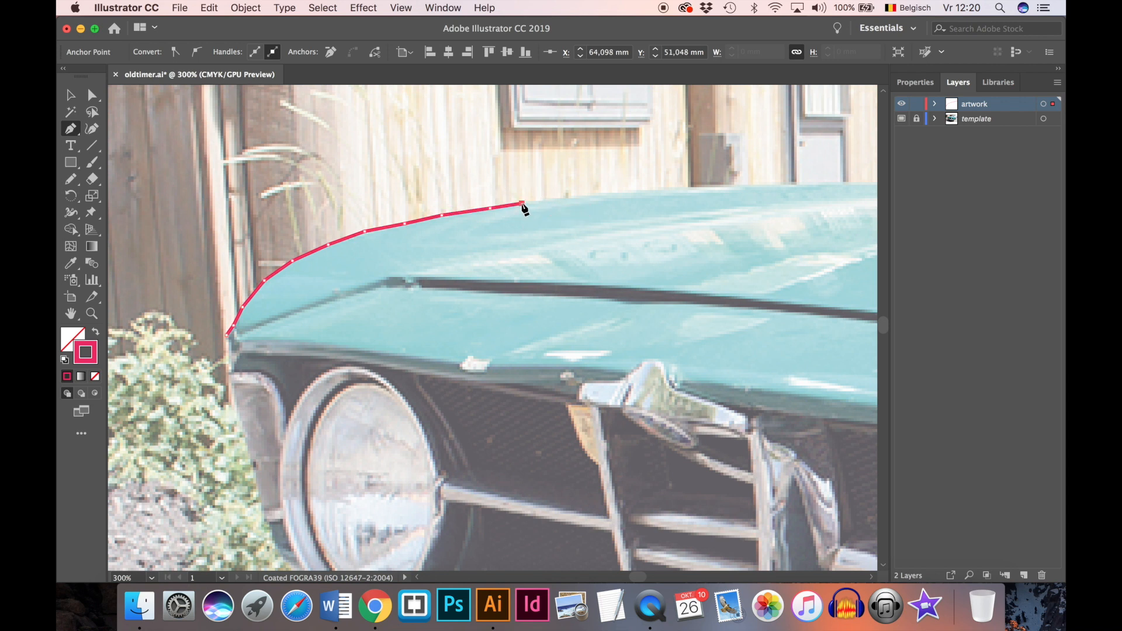
{"action": "key", "text": "Delete"}
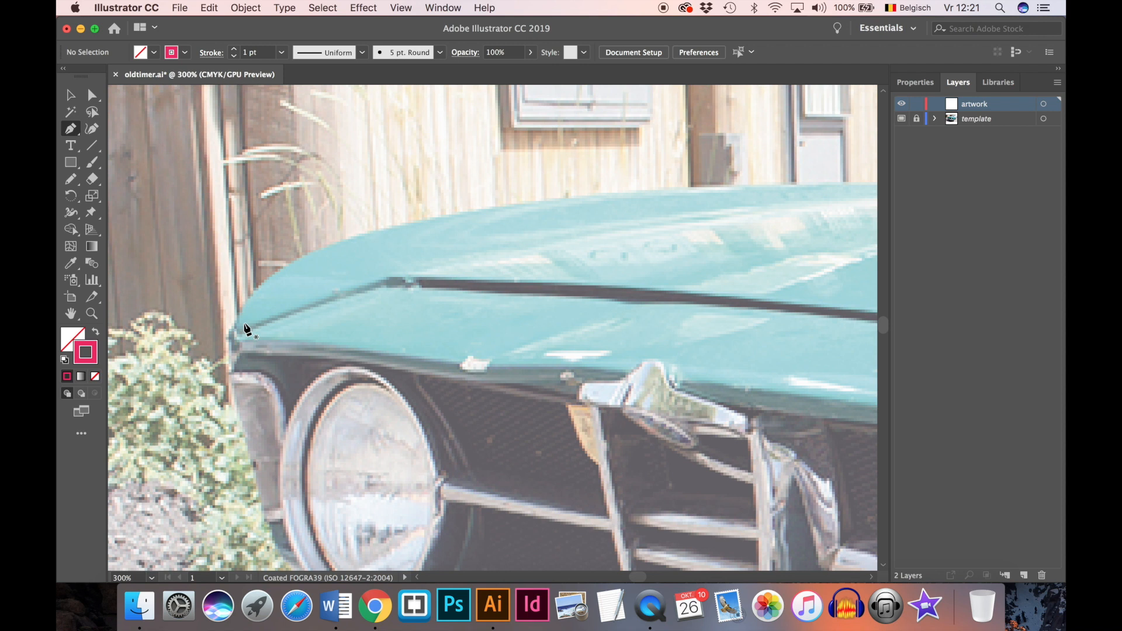
- Trace the hood's upper edge from the front corner with one curved segment about 46 mm wide, adjusting the start anchor's handle to fit
{"action": "left_click", "coordinate": [229, 330]}
{"action": "left_click_drag", "start_coordinate": [269, 257], "coordinate": [271, 252]}
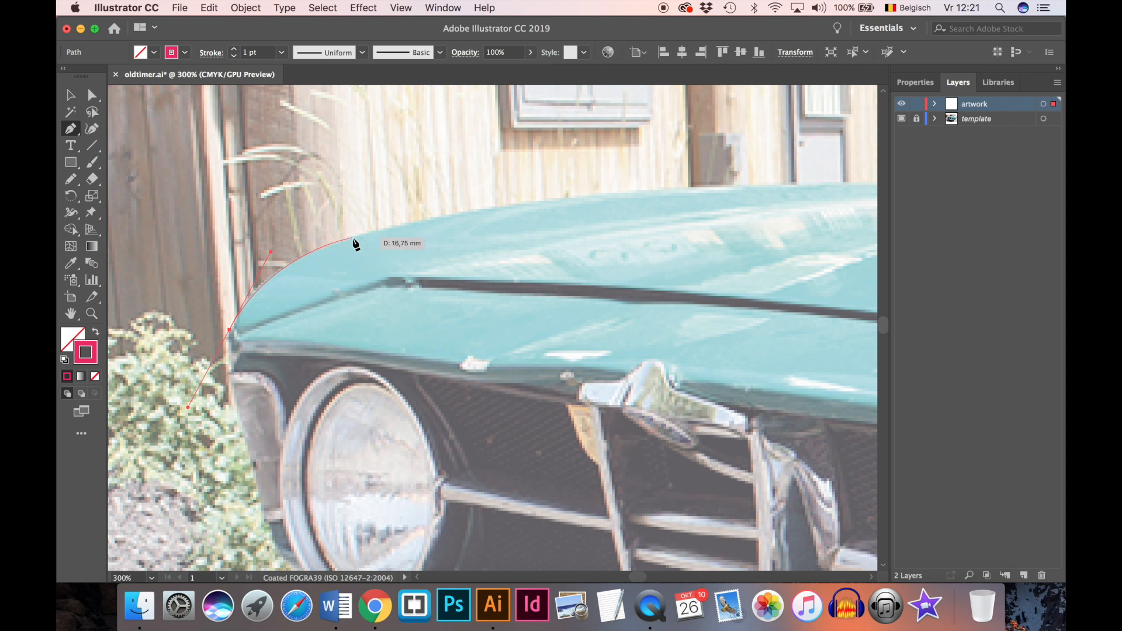
{"action": "left_click_drag", "start_coordinate": [270, 252], "coordinate": [317, 163]}
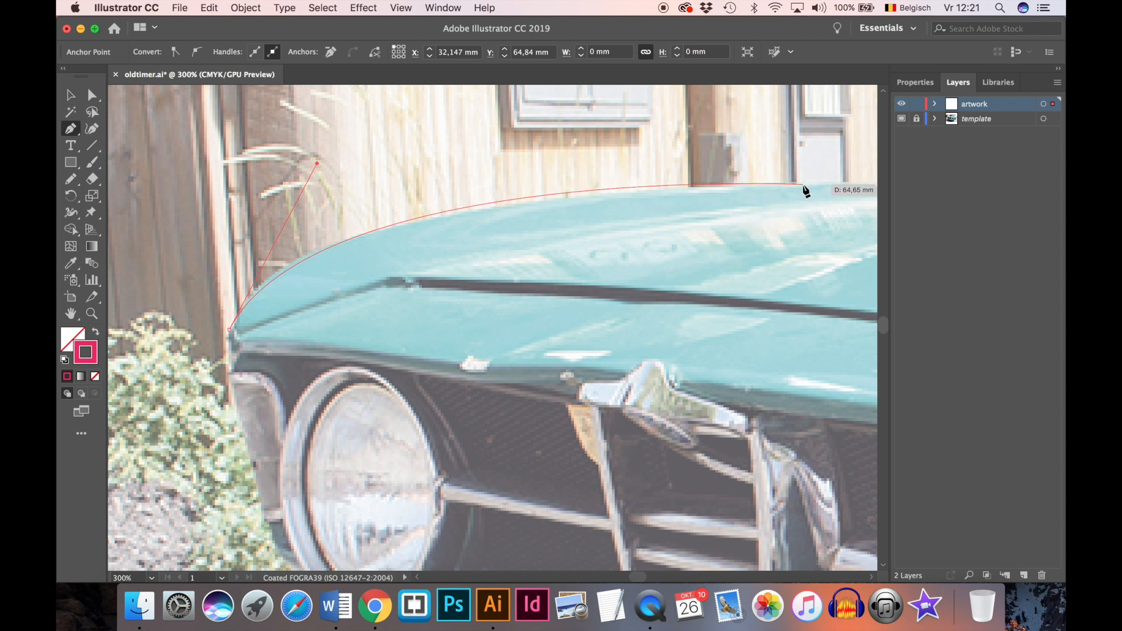
{"action": "left_click_drag", "start_coordinate": [317, 163], "coordinate": [301, 188]}
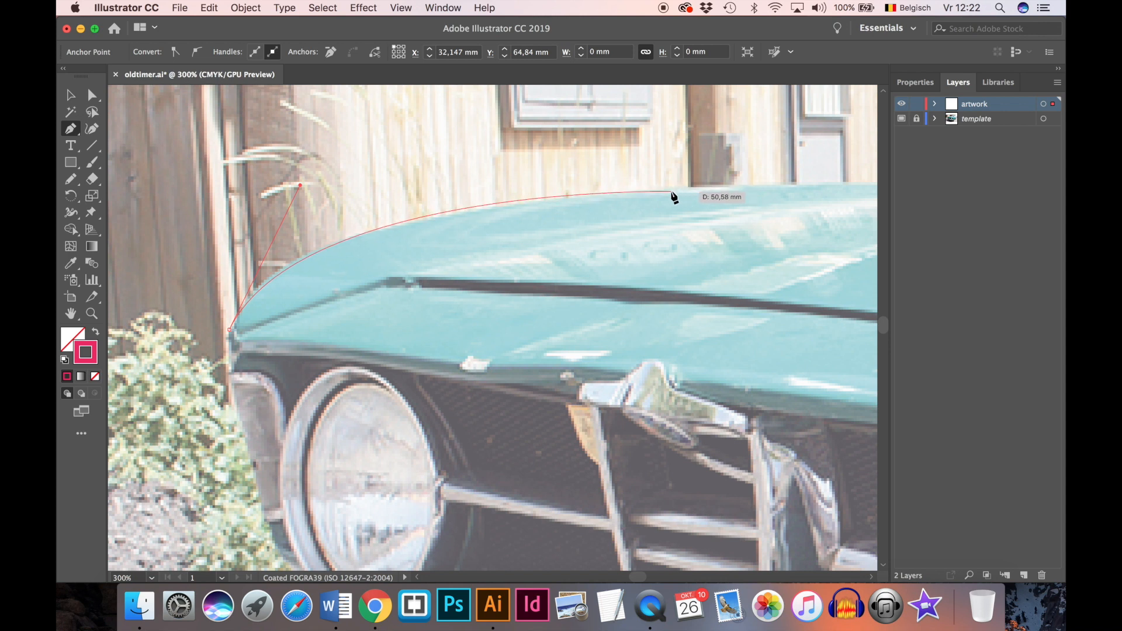
{"action": "left_click", "coordinate": [648, 193]}
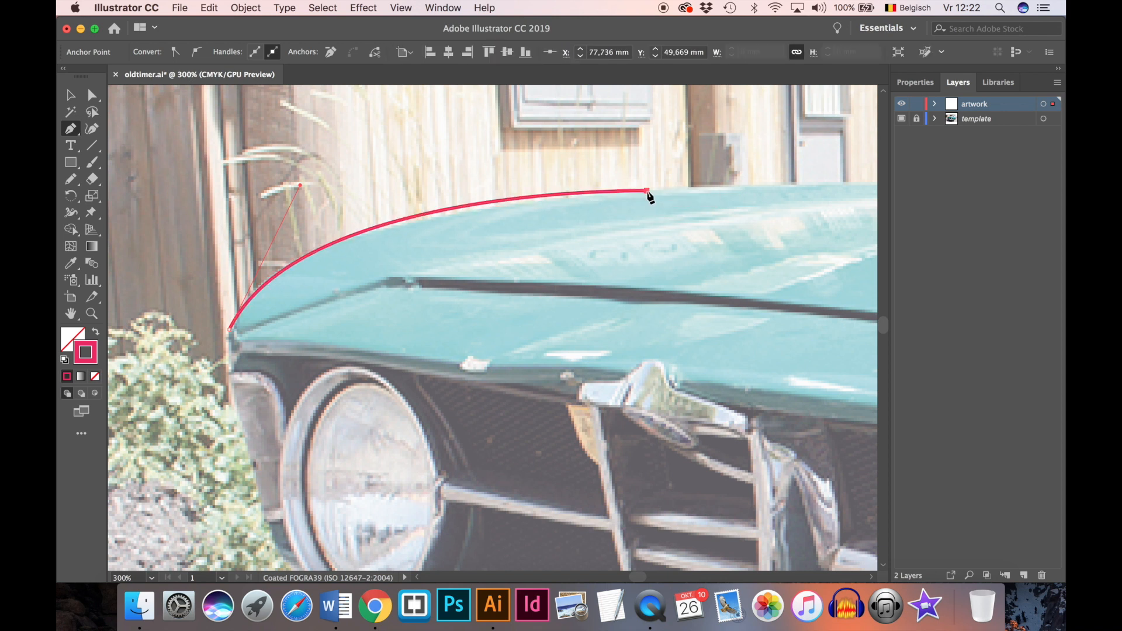
{"action": "mouse_move", "coordinate": [300, 186]}
{"action": "left_mouse_down"}
{"action": "mouse_move", "coordinate": [277, 205]}
{"action": "mouse_move", "coordinate": [282, 195]}
{"action": "left_mouse_up"}
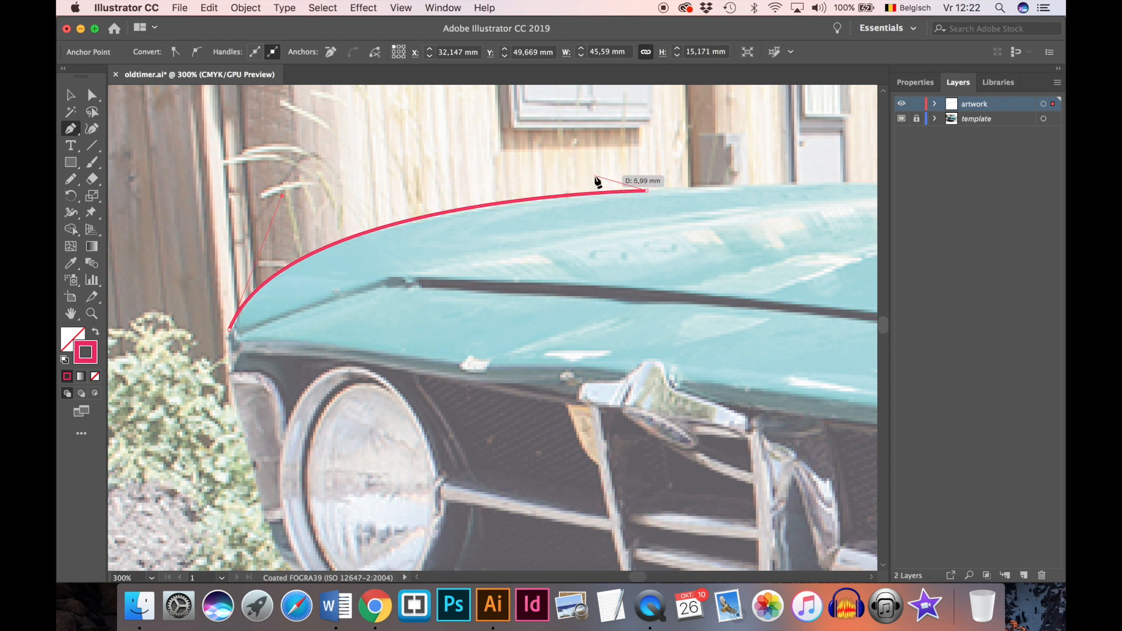
- Set the hood path's stroke weight to 0,5 pt
{"action": "left_click", "coordinate": [451, 7]}
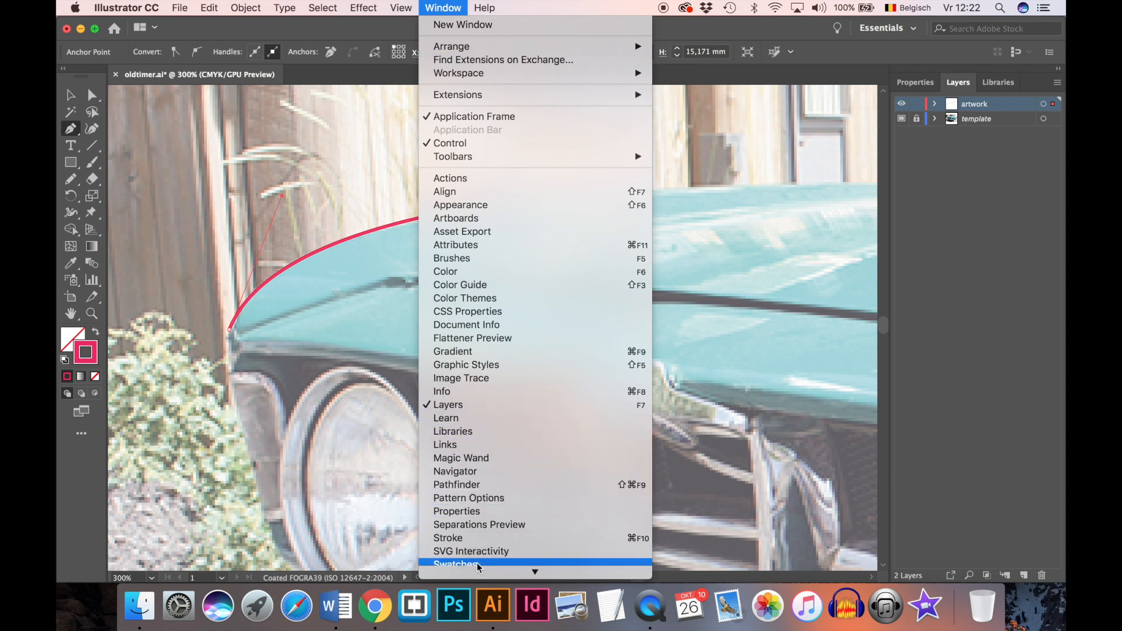
{"action": "left_click", "coordinate": [474, 538]}
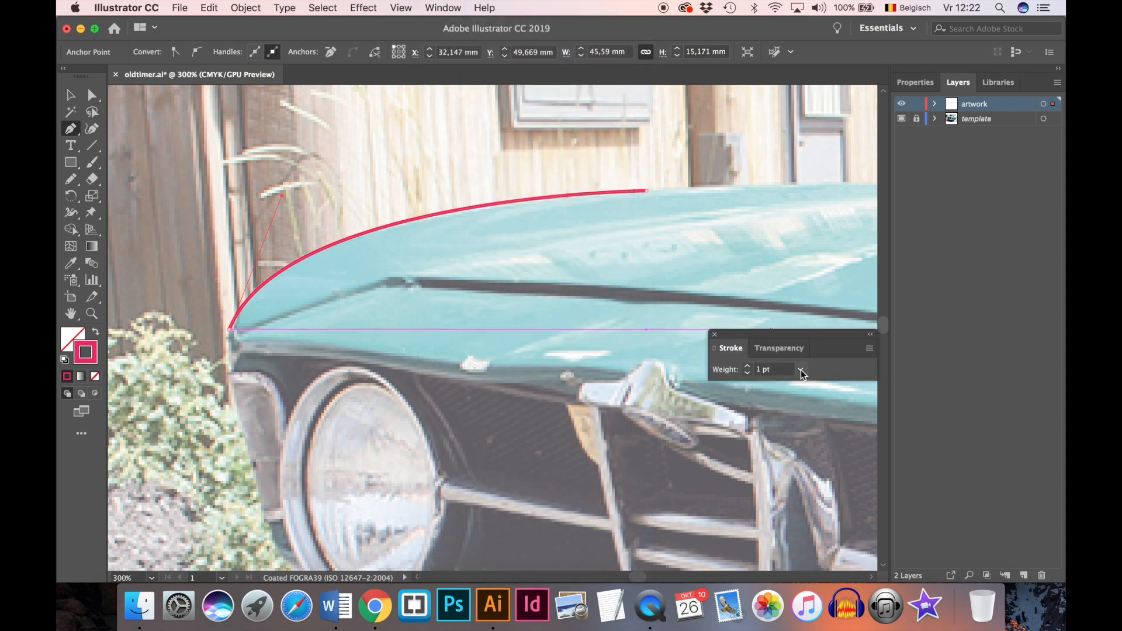
{"action": "left_click", "coordinate": [801, 369]}
{"action": "left_click", "coordinate": [803, 47]}
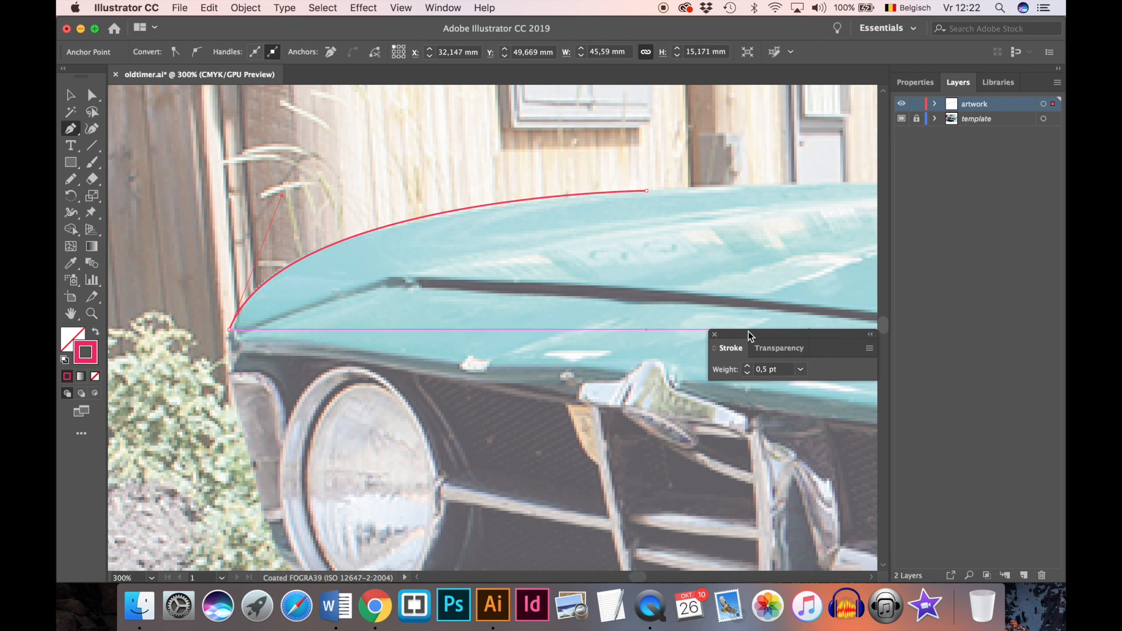
{"action": "left_click", "coordinate": [714, 335]}
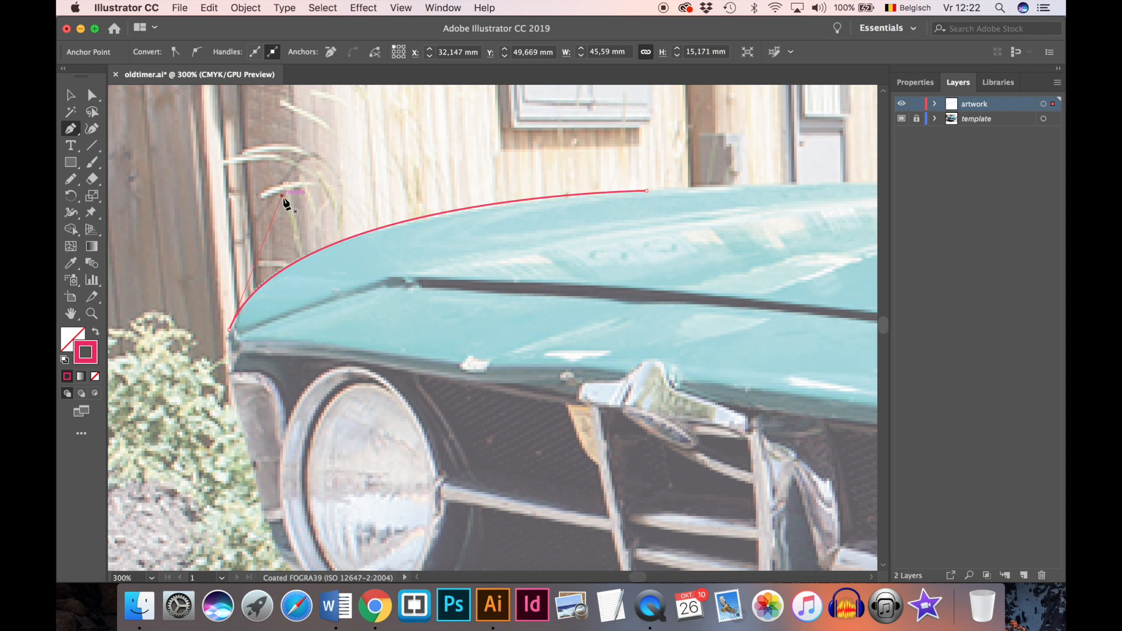
- Refine the start handle of the hood curve and extend the path along the hood's upper edge to the base of the windshield
{"action": "left_click_drag", "start_coordinate": [281, 197], "coordinate": [259, 205]}
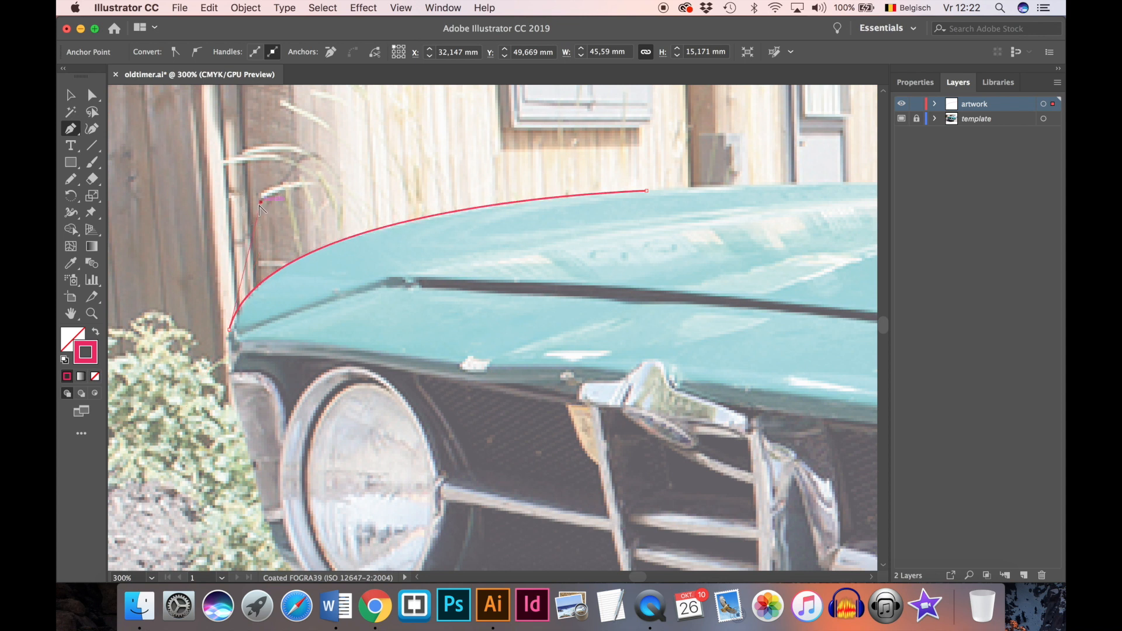
{"action": "key", "text": "super+minus"}
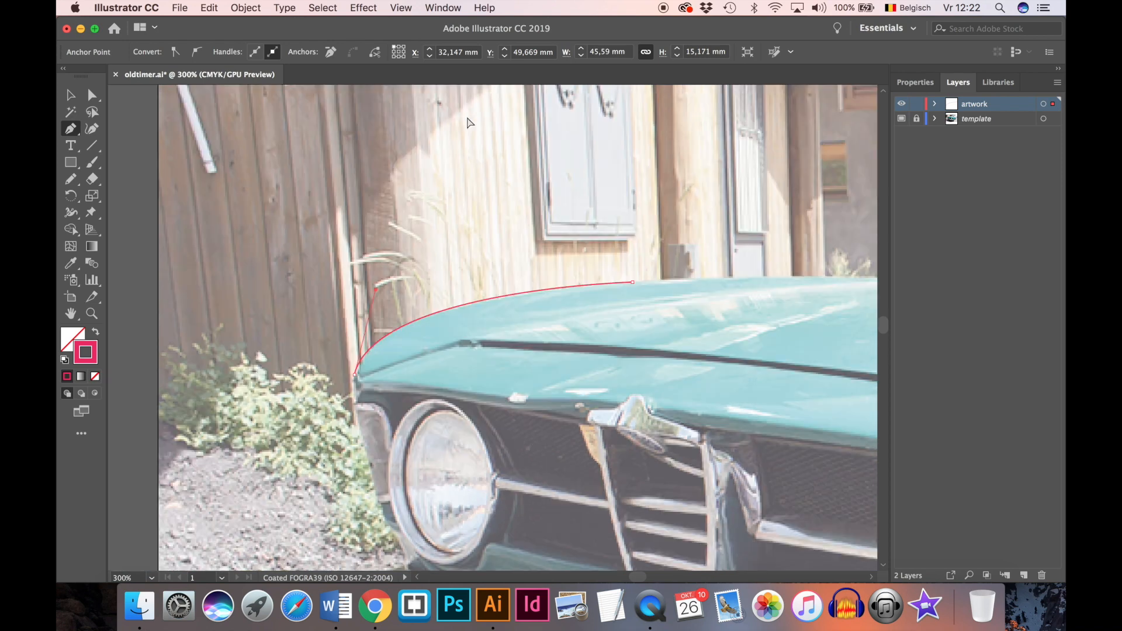
{"action": "left_click_drag", "start_coordinate": [634, 248], "coordinate": [372, 221]}
{"action": "key", "text": "super+a"}
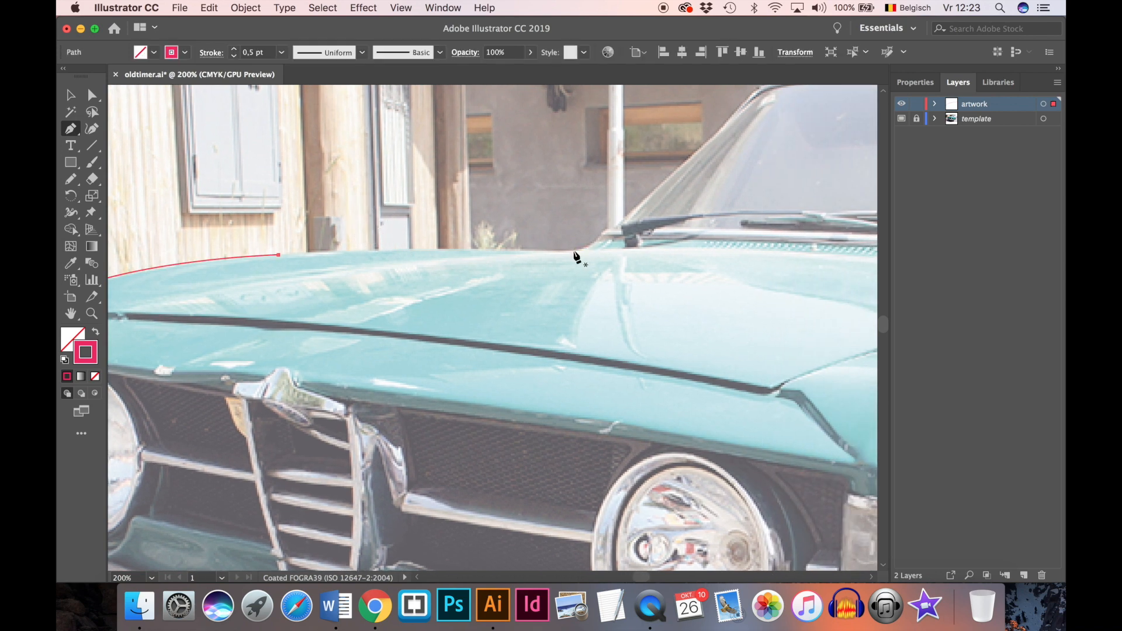
{"action": "left_click", "coordinate": [279, 256]}
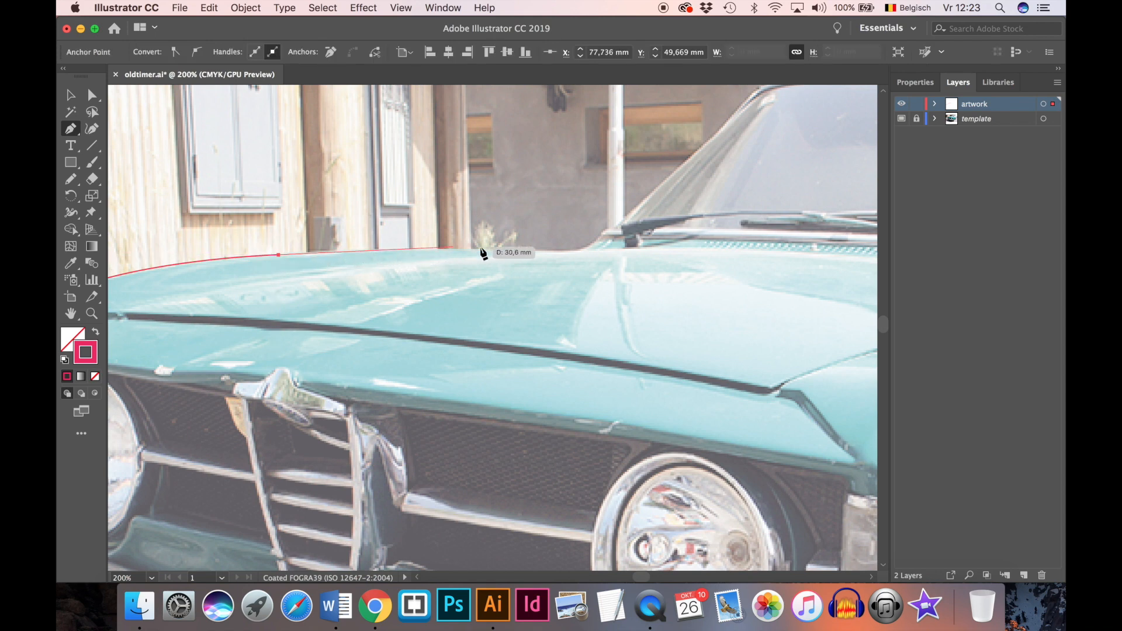
{"action": "left_click", "coordinate": [576, 250]}
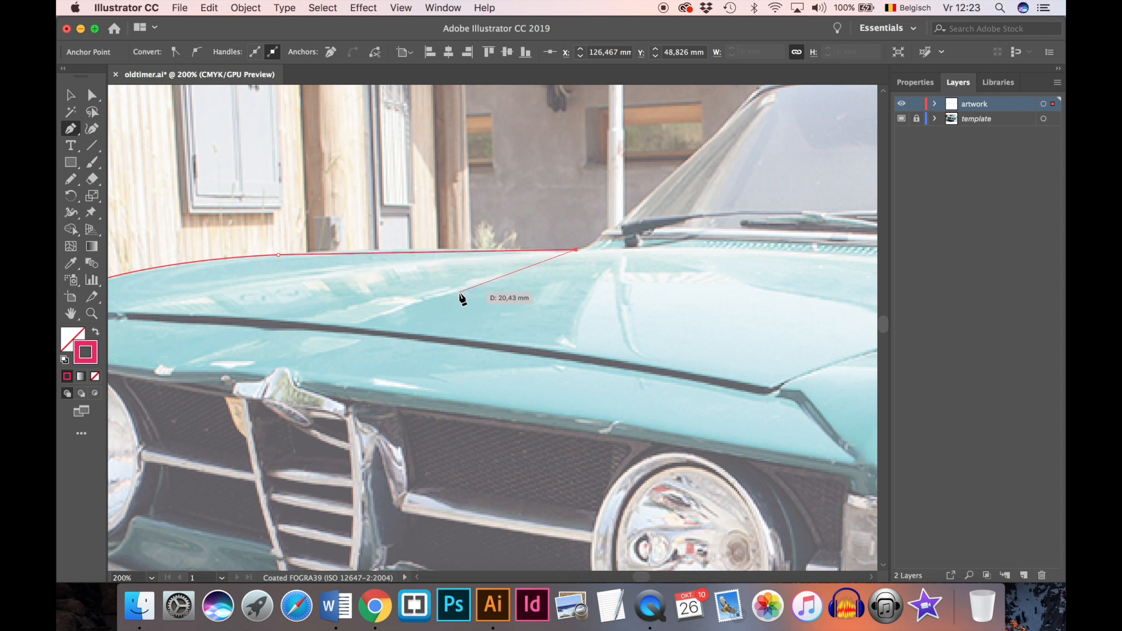
- Undo the straight hood segment and redraw it as a curve to the windshield base, bending it to follow the hood's edge
{"action": "key", "text": "super+z"}
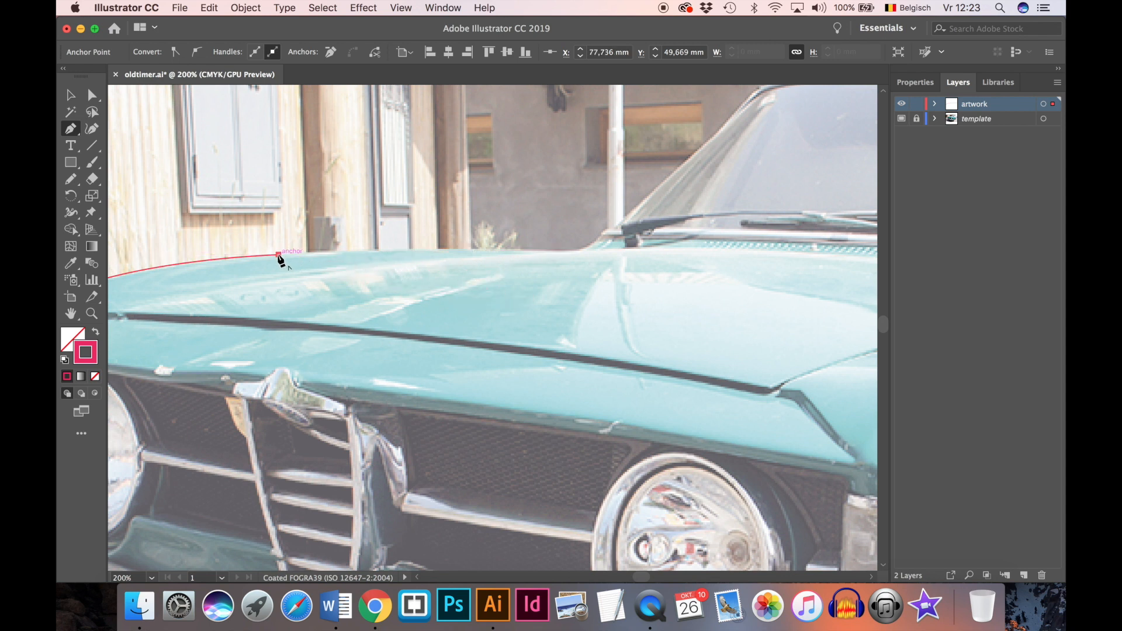
{"action": "left_click", "coordinate": [392, 231]}
{"action": "left_click_drag", "start_coordinate": [394, 232], "coordinate": [393, 228]}
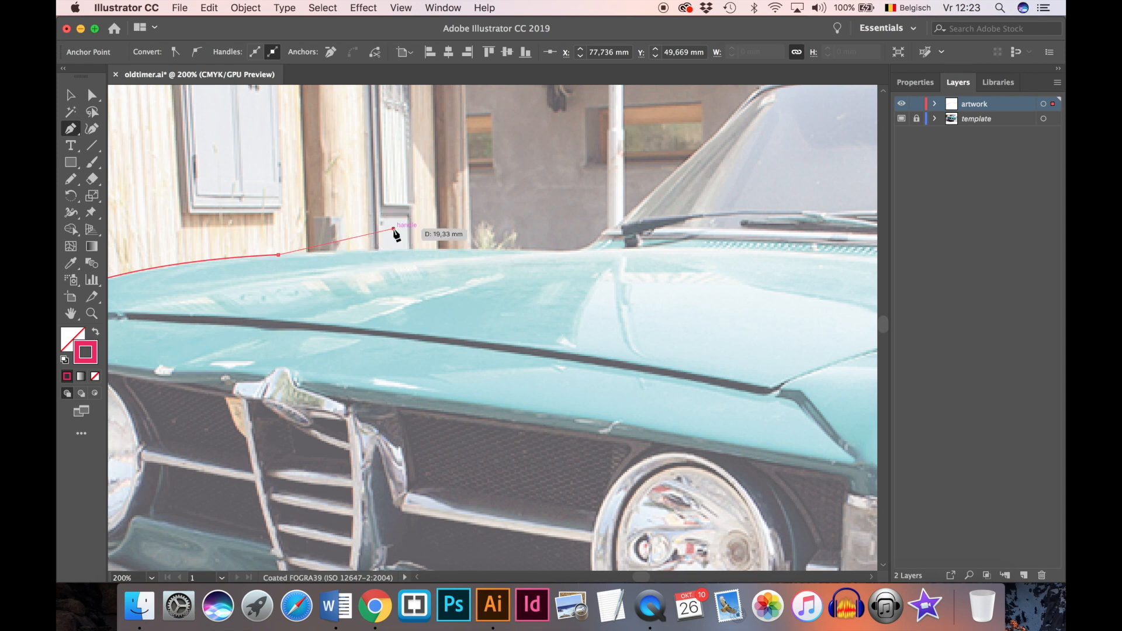
{"action": "left_click", "coordinate": [578, 251]}
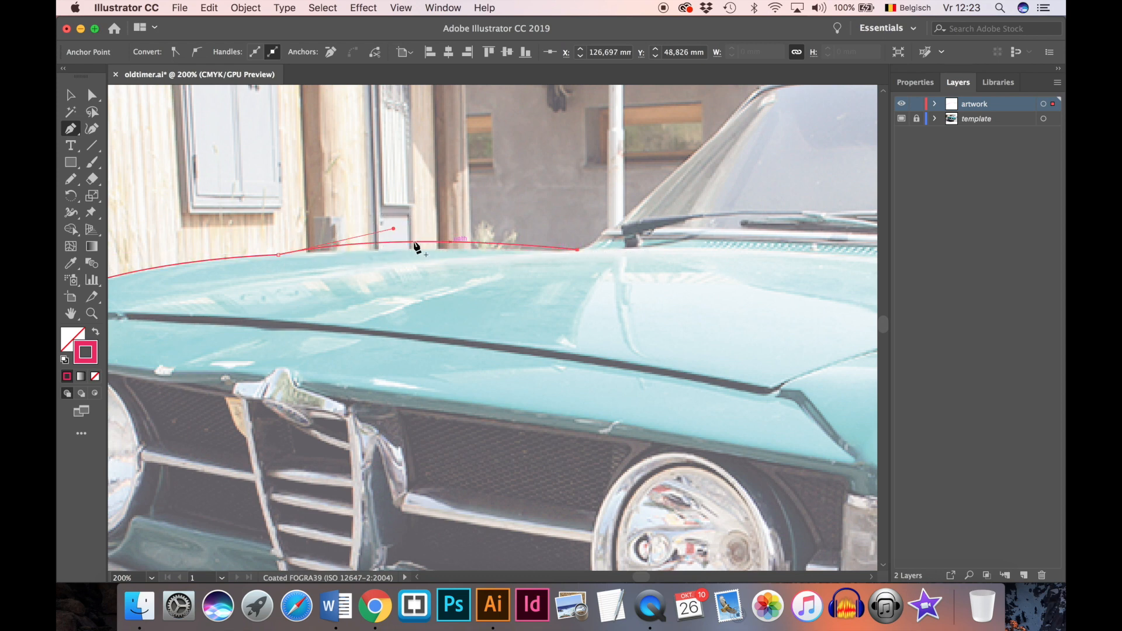
{"action": "key", "text": "Escape"}
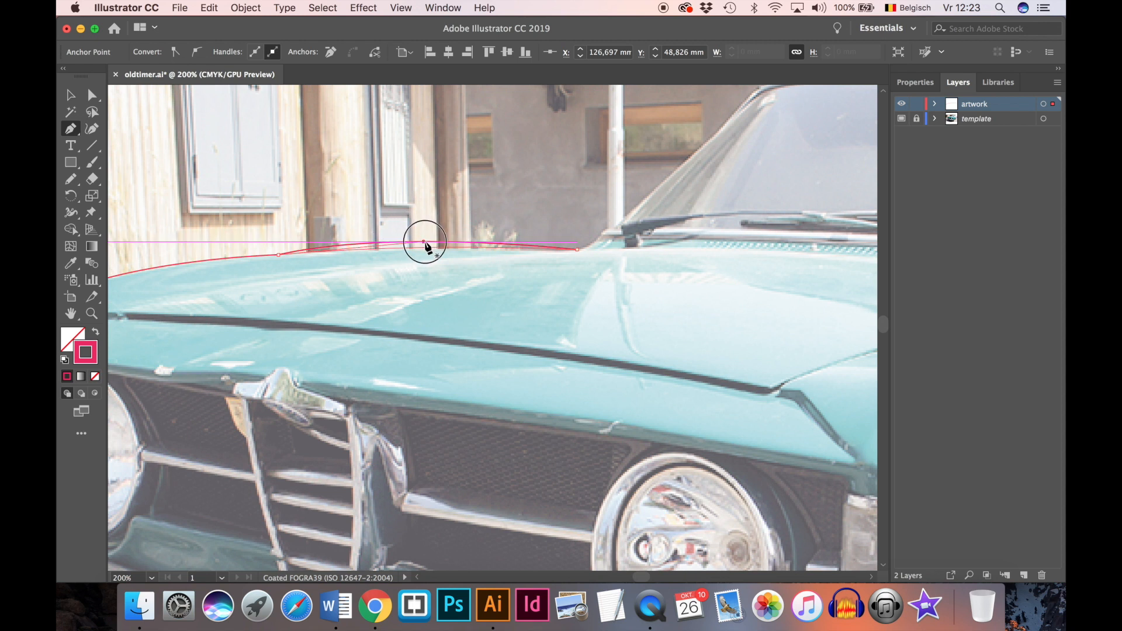
{"action": "left_click", "coordinate": [444, 253]}
{"action": "left_click_drag", "start_coordinate": [442, 248], "coordinate": [442, 248]}
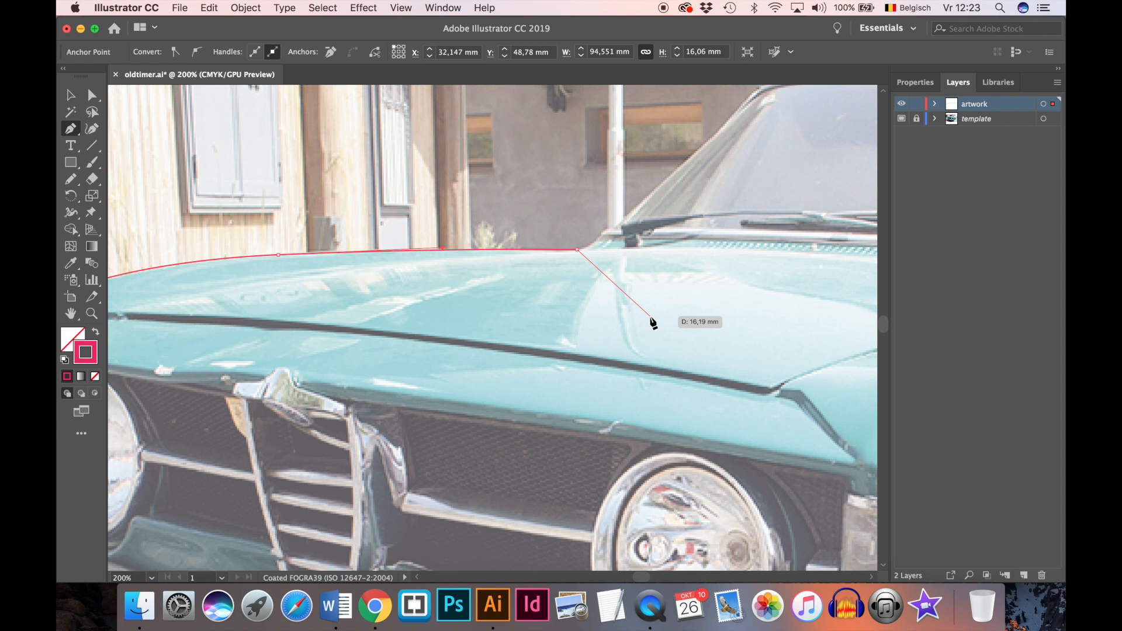
- Extend the outline from the hood up the windshield pillar and around the corner where the roof begins
{"action": "left_click_drag", "start_coordinate": [603, 234], "coordinate": [505, 267]}
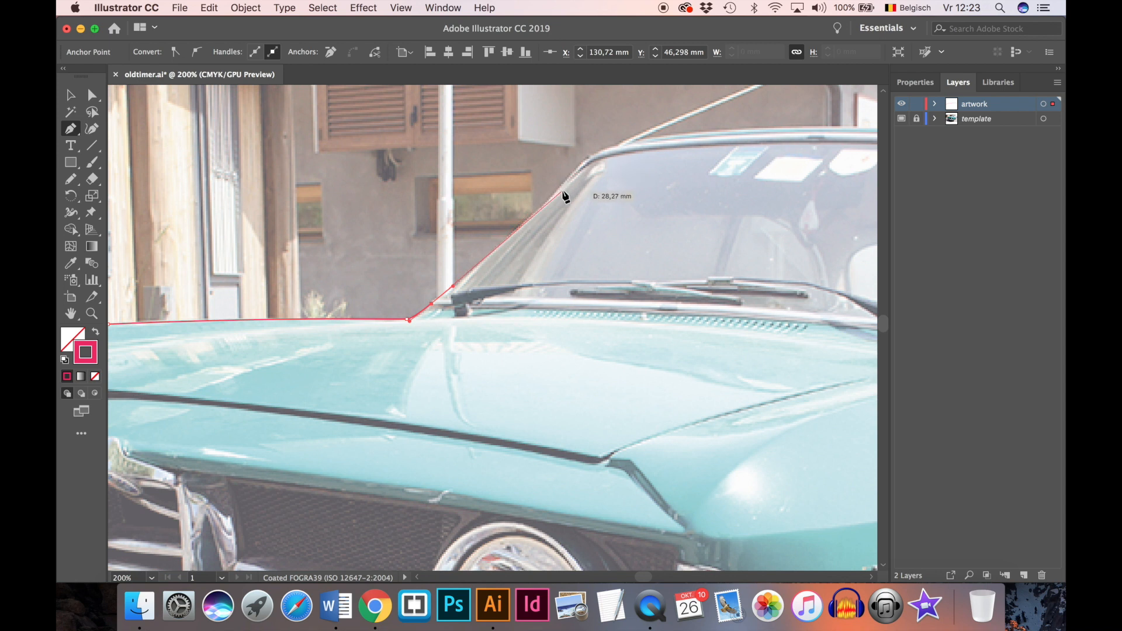
{"action": "left_click", "coordinate": [557, 191]}
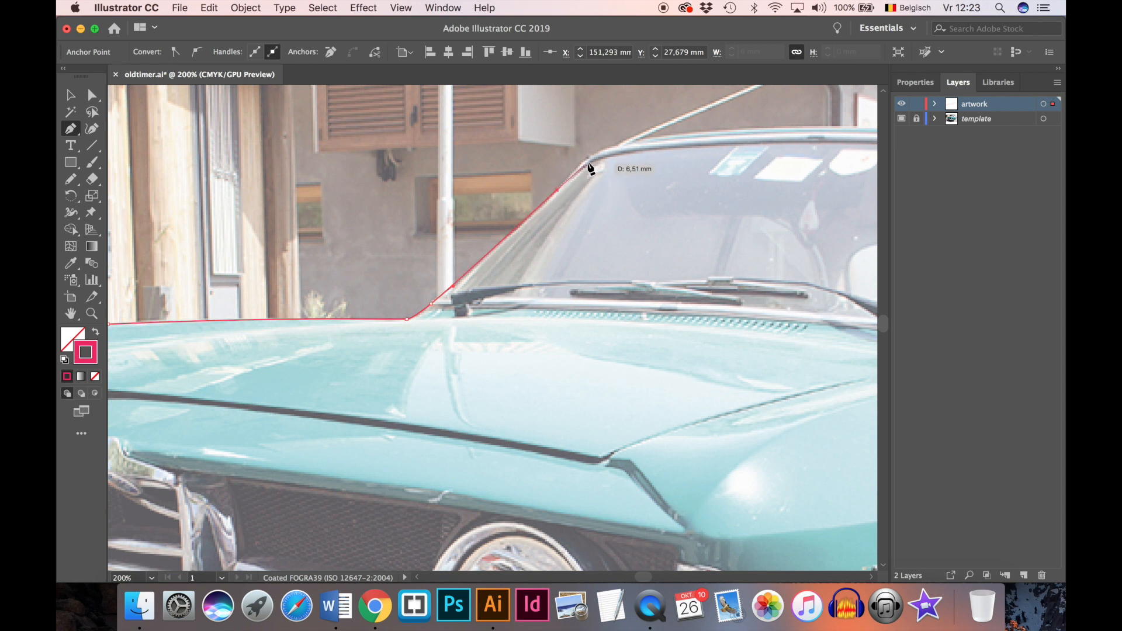
{"action": "left_click_drag", "start_coordinate": [589, 156], "coordinate": [464, 214]}
{"action": "key", "text": "super+z"}
{"action": "key", "text": "space"}
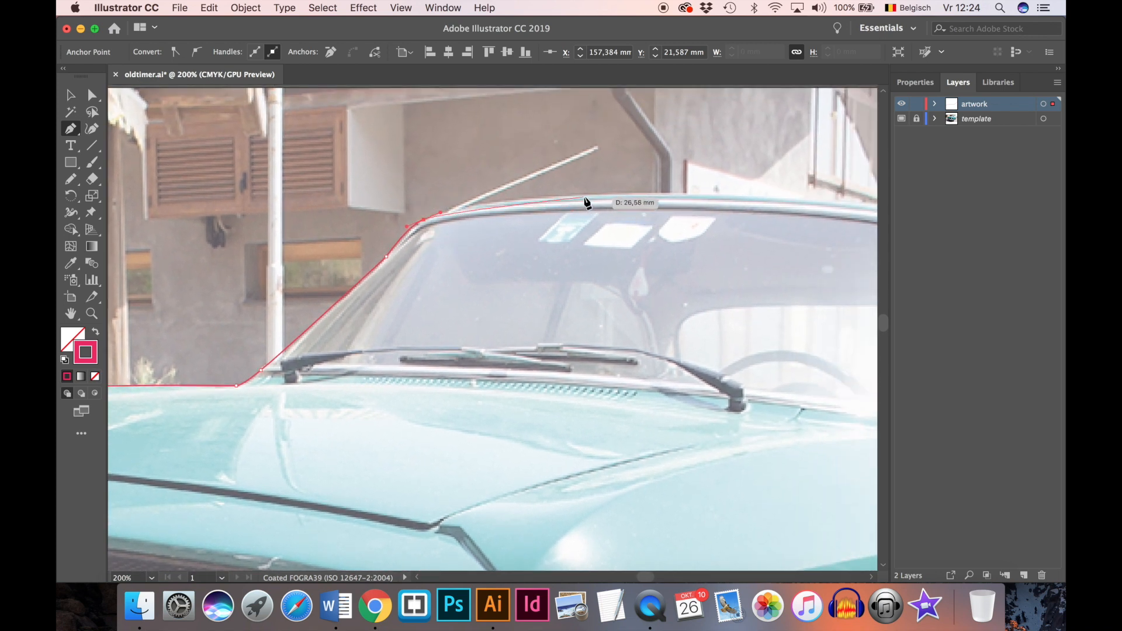
- Trace the roofline from the windshield's upper corner to the rear of the side window with curved segments, reshaping the handles to fit
{"action": "left_click", "coordinate": [473, 207]}
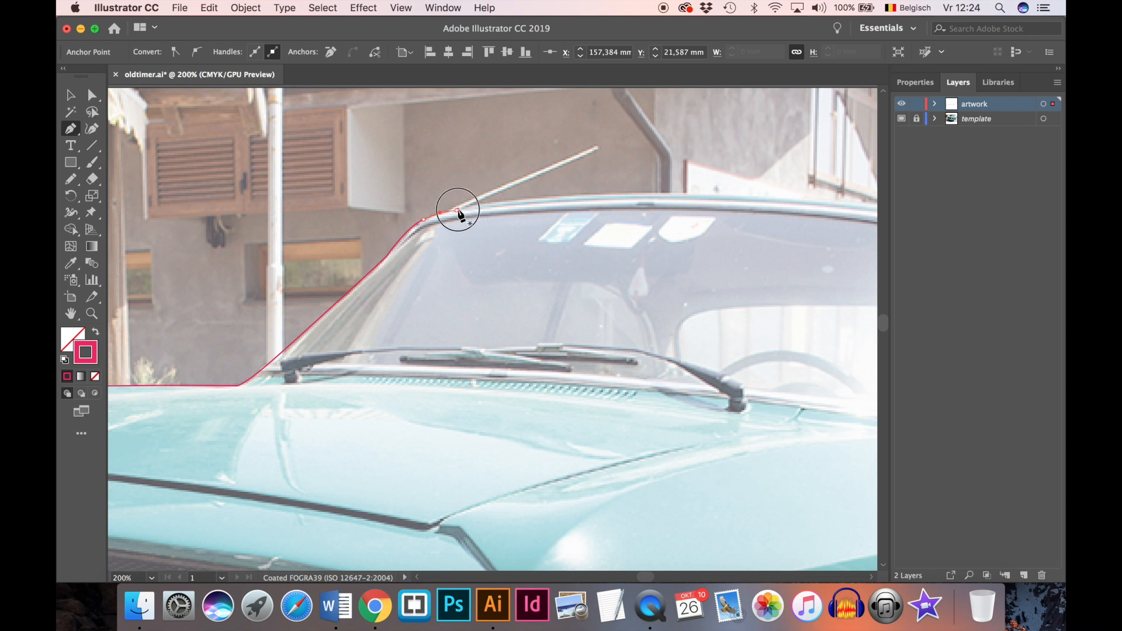
{"action": "left_click_drag", "start_coordinate": [503, 200], "coordinate": [522, 200]}
{"action": "left_click_drag", "start_coordinate": [626, 201], "coordinate": [423, 200]}
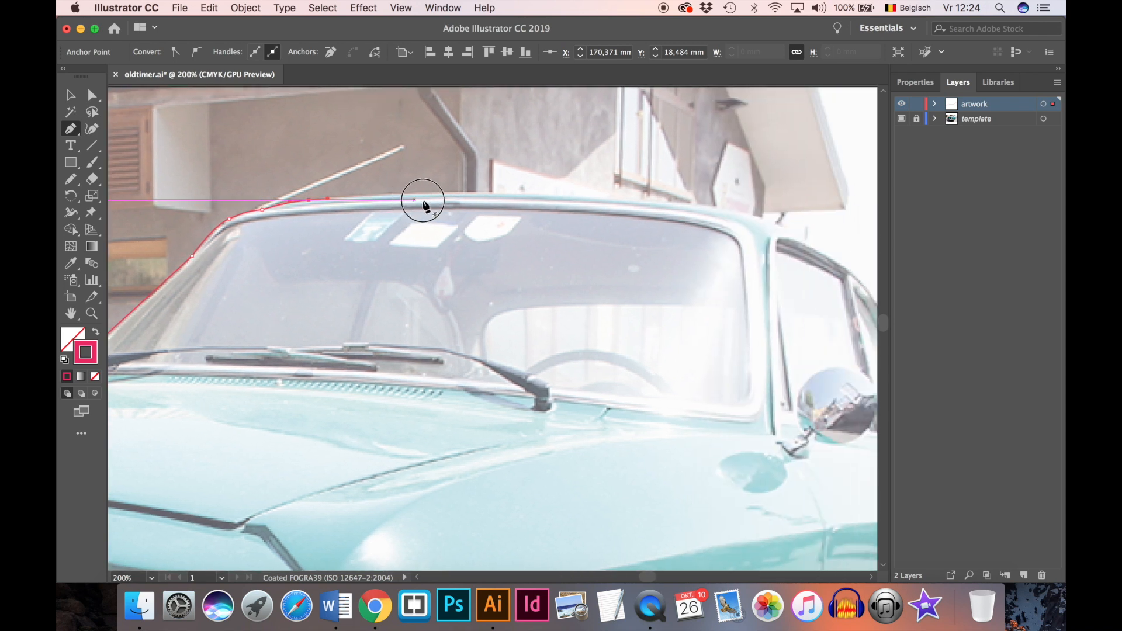
{"action": "left_click_drag", "start_coordinate": [638, 200], "coordinate": [779, 211]}
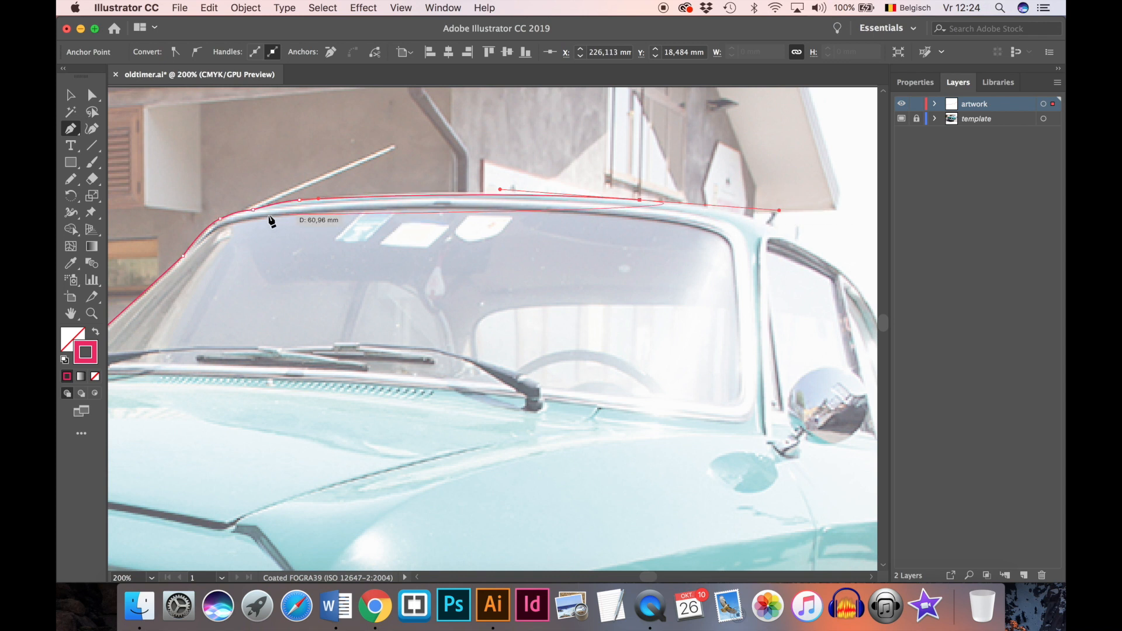
{"action": "left_click_drag", "start_coordinate": [319, 203], "coordinate": [455, 189]}
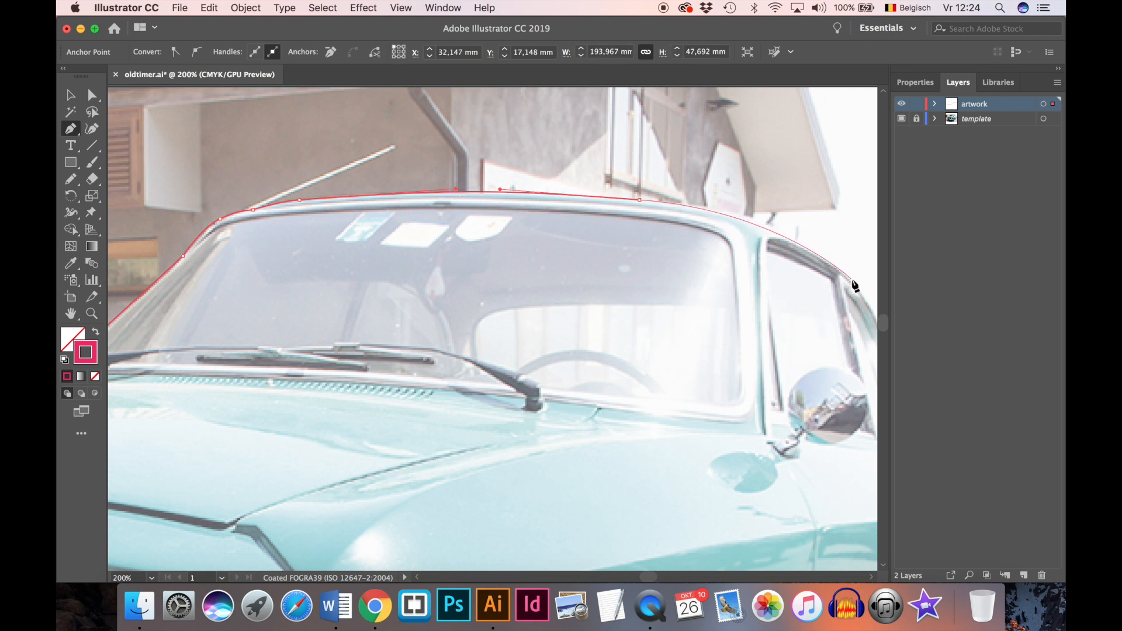
{"action": "left_click_drag", "start_coordinate": [850, 280], "coordinate": [794, 208]}
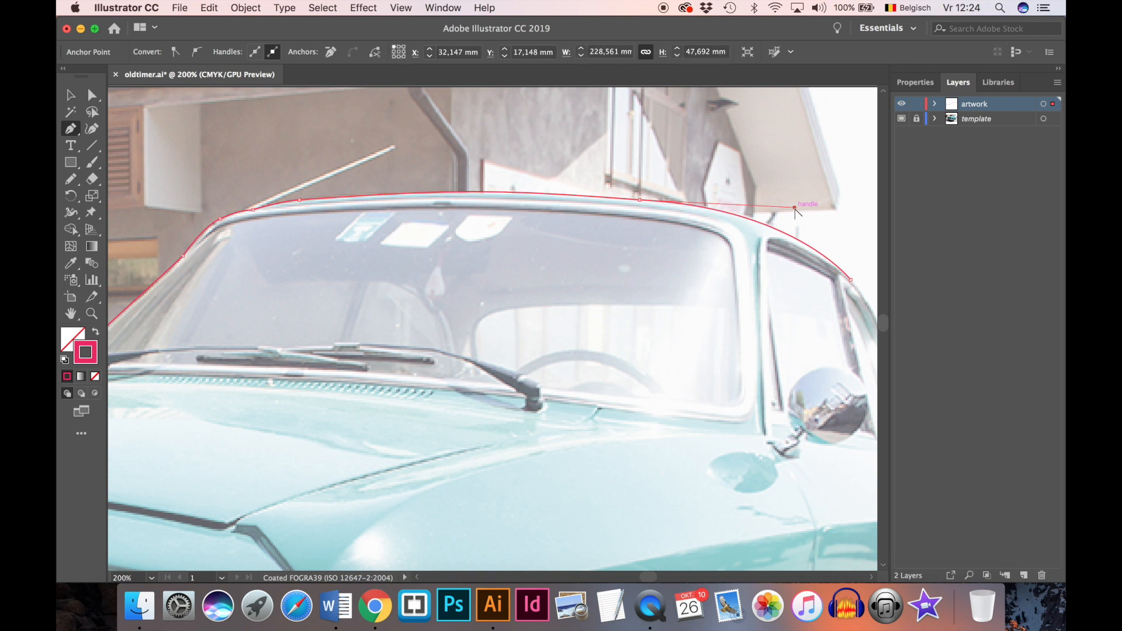
{"action": "left_click", "coordinate": [640, 200]}
{"action": "left_click_drag", "start_coordinate": [455, 190], "coordinate": [477, 184]}
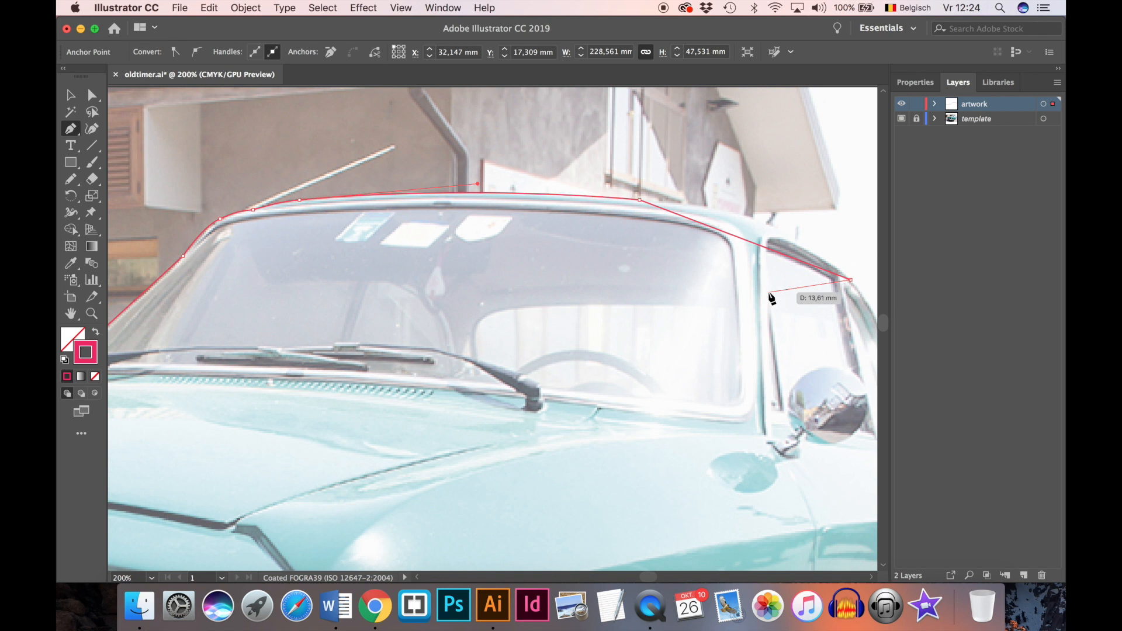
{"action": "key", "text": "super+z"}
{"action": "key", "text": "super+z"}
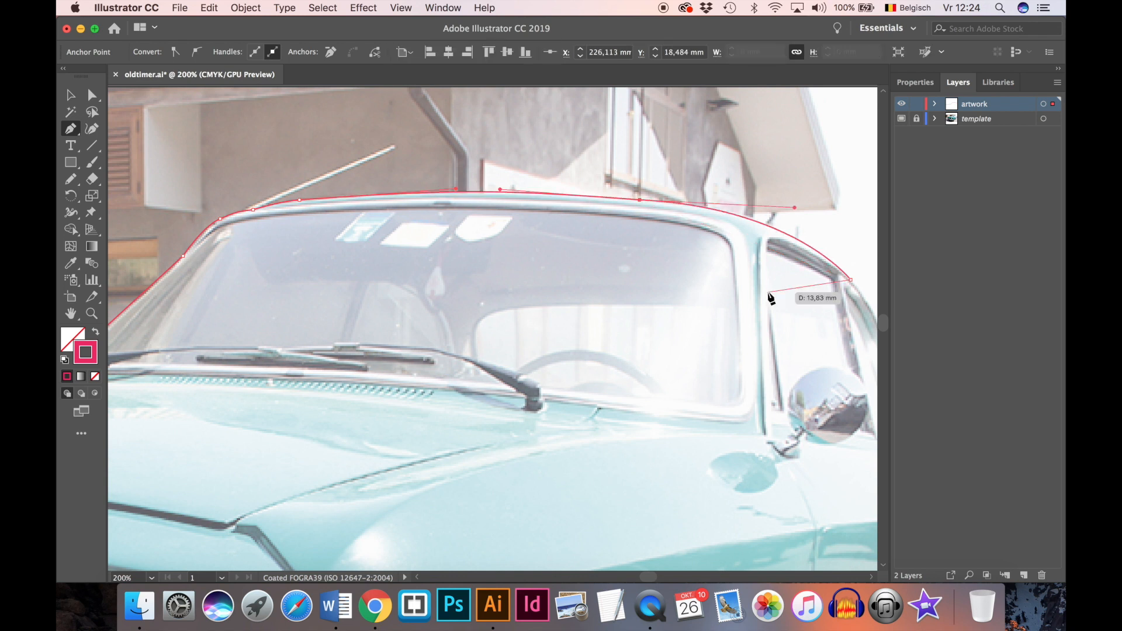
- Flatten the roof curve onto the roofline with its handles and extend the path down the rear window's edge to the body
{"action": "left_click_drag", "start_coordinate": [456, 190], "coordinate": [498, 196]}
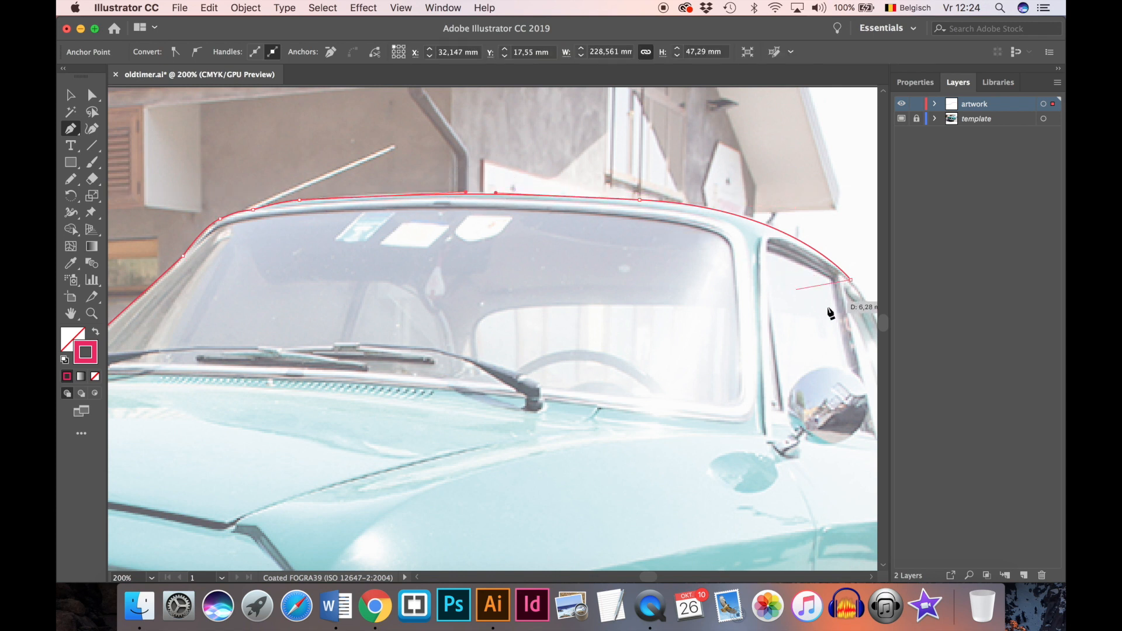
{"action": "left_click_drag", "start_coordinate": [791, 308], "coordinate": [464, 222]}
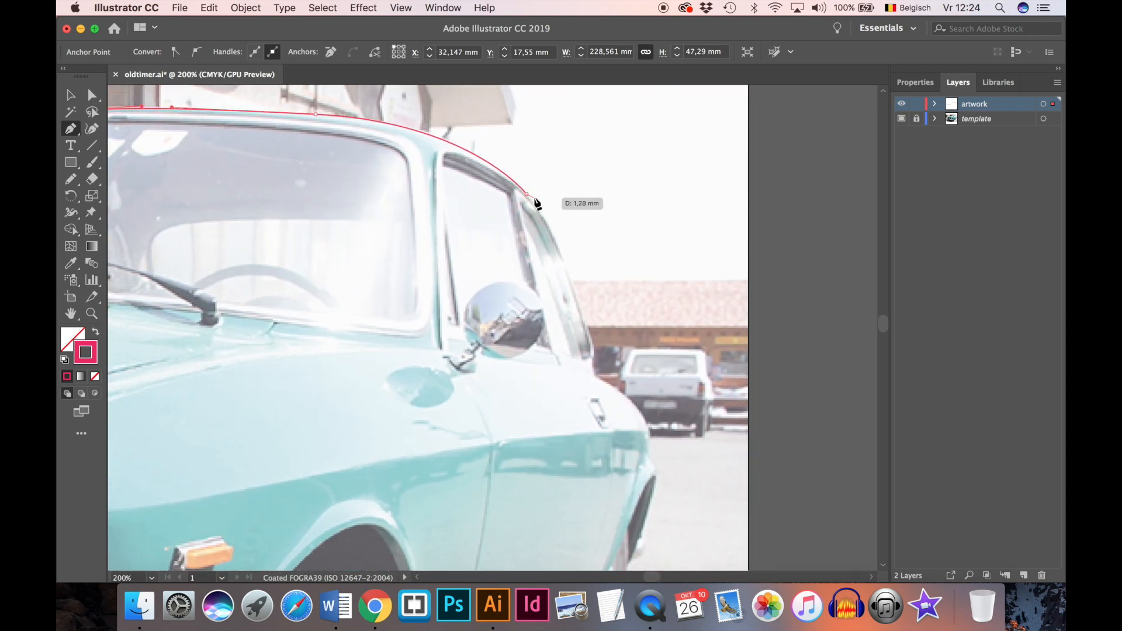
{"action": "left_click_drag", "start_coordinate": [527, 195], "coordinate": [595, 359]}
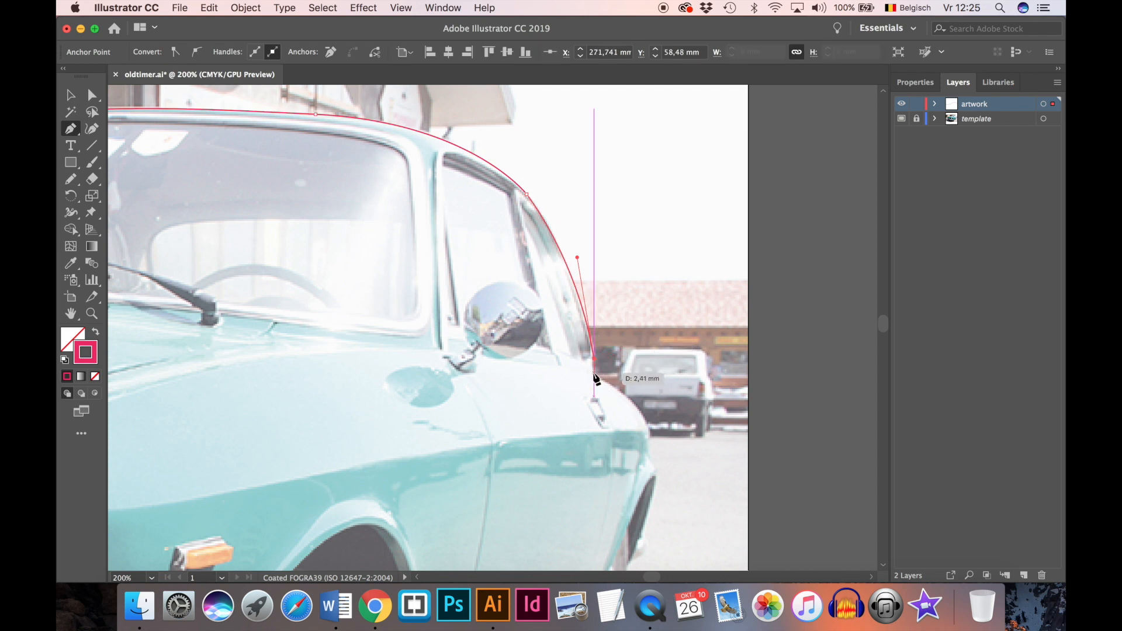
- Trace the rear fender's outer edge from below the rear window down to the lowest point of the dark rear section beside the wheel
{"action": "left_click_drag", "start_coordinate": [595, 376], "coordinate": [611, 386]}
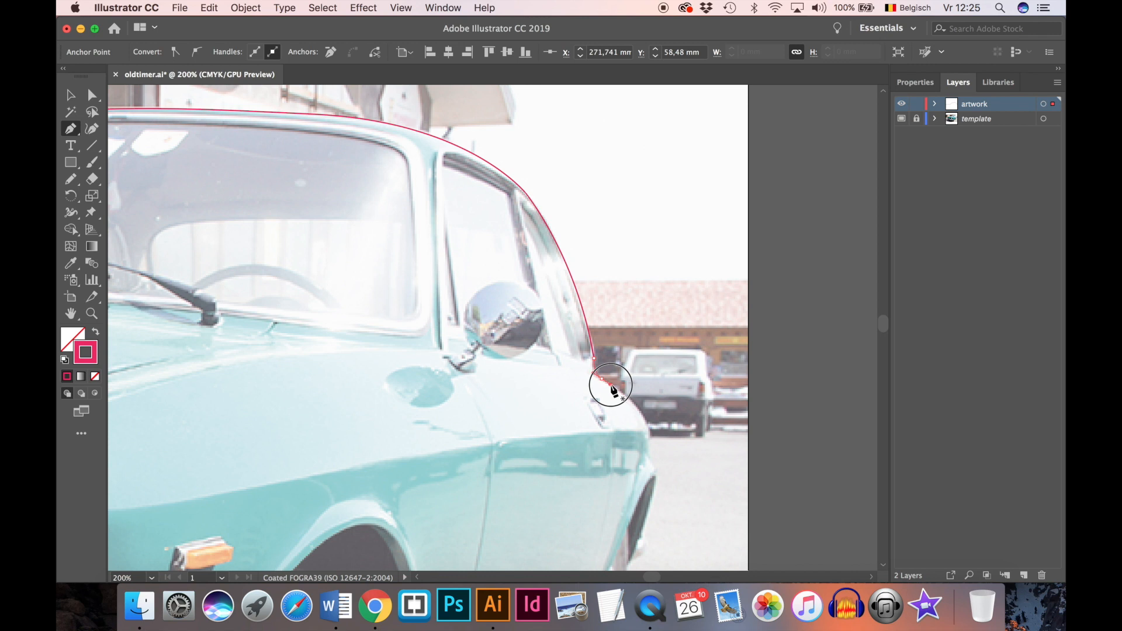
{"action": "left_click_drag", "start_coordinate": [614, 391], "coordinate": [645, 343]}
{"action": "key", "text": "space"}
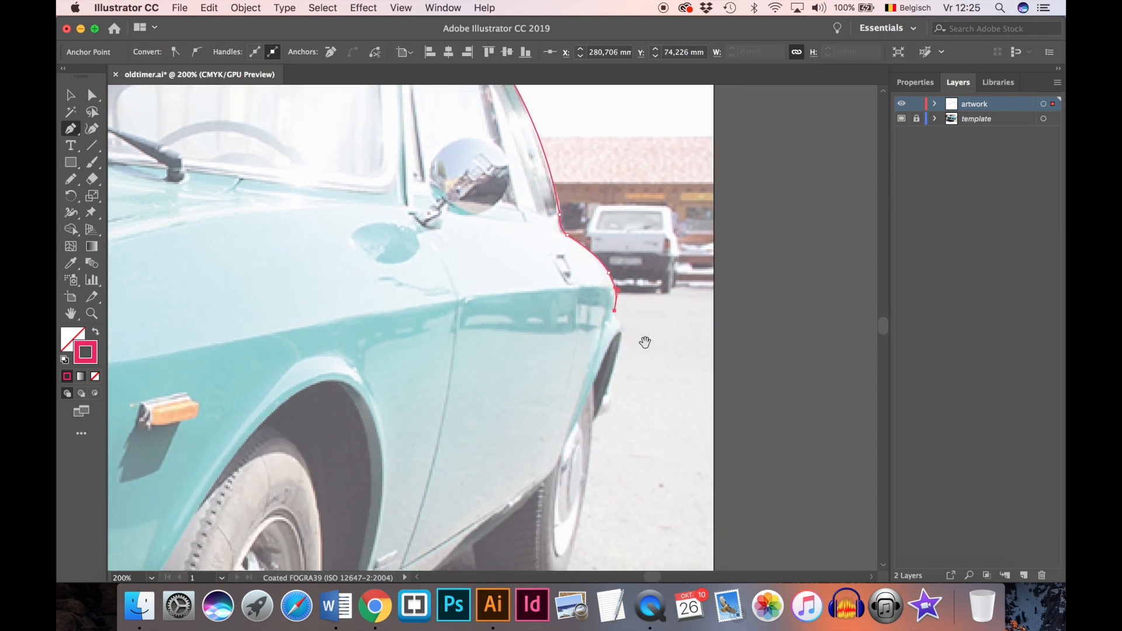
{"action": "left_click", "coordinate": [622, 326]}
{"action": "left_click_drag", "start_coordinate": [622, 326], "coordinate": [622, 336]}
{"action": "mouse_move", "coordinate": [594, 420]}
{"action": "left_mouse_down"}
{"action": "mouse_move", "coordinate": [575, 452]}
{"action": "mouse_move", "coordinate": [594, 422]}
{"action": "left_mouse_up"}
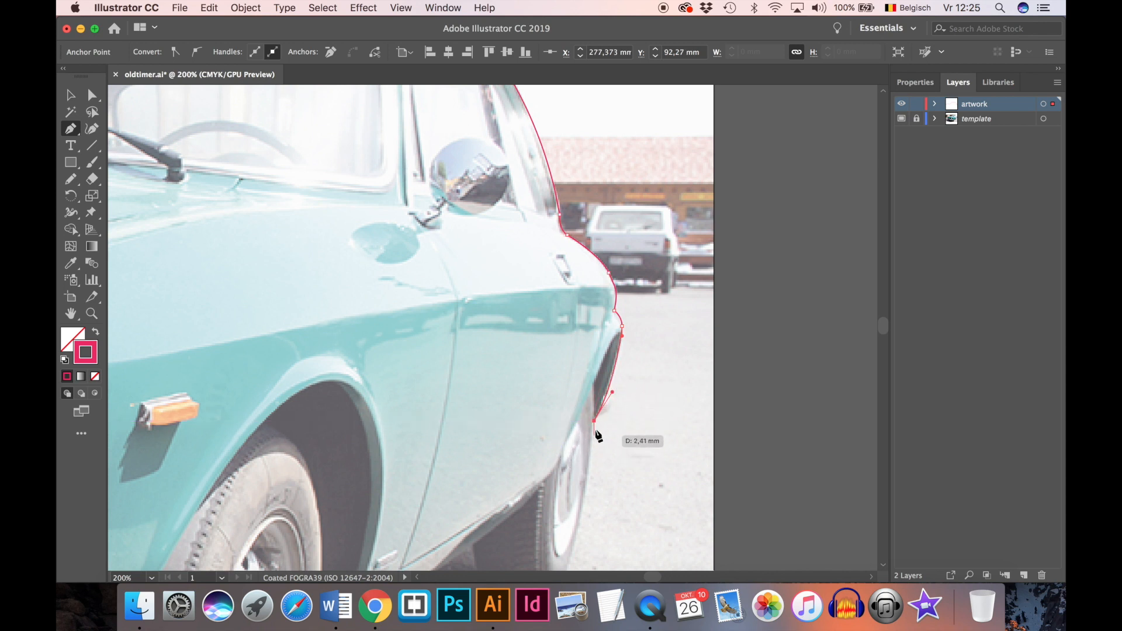
- At 400% zoom, trace straight up beside the rear wheel and down the body edge over the hubcap, bending that segment to fit
{"action": "key", "text": "super+plus"}
{"action": "key", "text": "super+plus"}
{"action": "left_click_drag", "start_coordinate": [522, 447], "coordinate": [515, 299]}
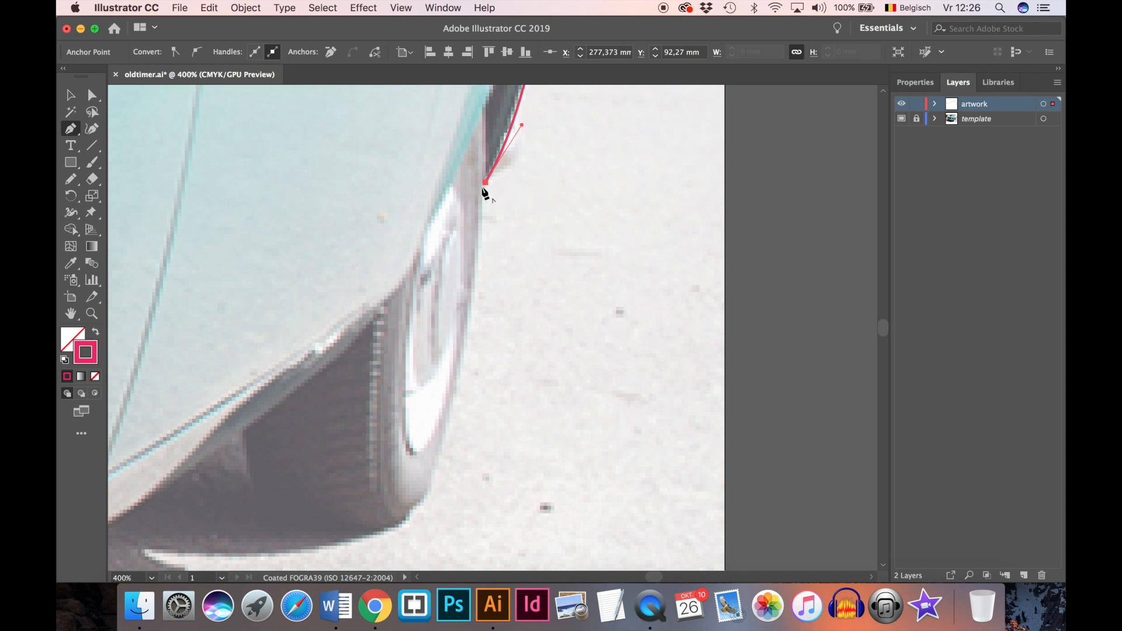
{"action": "left_click_drag", "start_coordinate": [501, 180], "coordinate": [549, 280]}
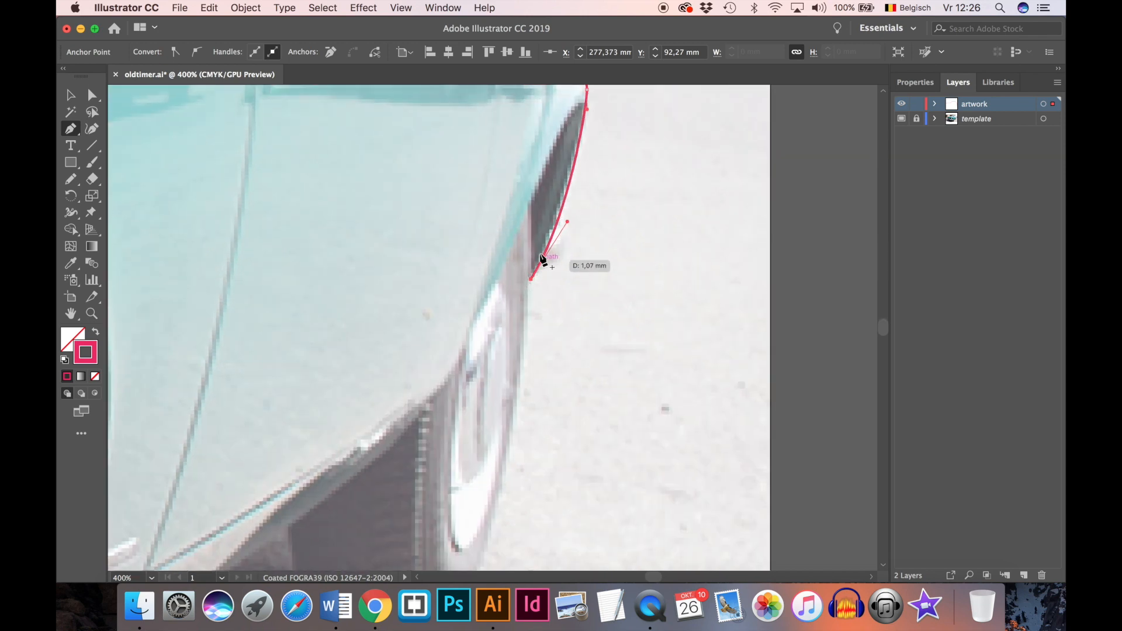
{"action": "left_click", "coordinate": [532, 197]}
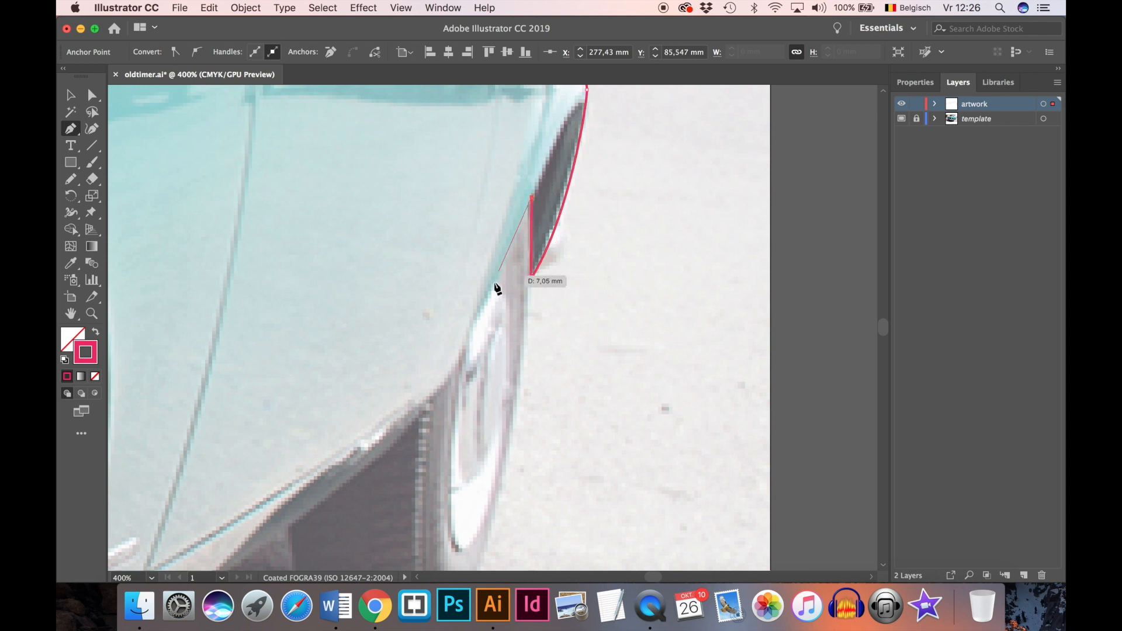
{"action": "mouse_move", "coordinate": [466, 341]}
{"action": "left_mouse_down"}
{"action": "mouse_move", "coordinate": [443, 386]}
{"action": "mouse_move", "coordinate": [466, 343]}
{"action": "left_mouse_up"}
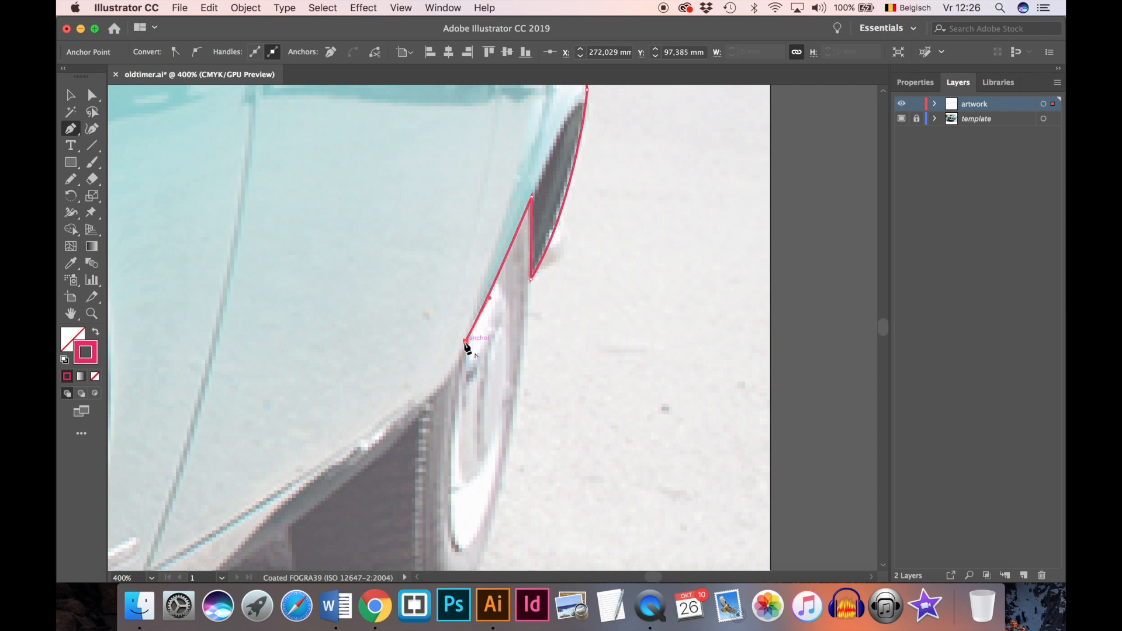
{"action": "left_click_drag", "start_coordinate": [489, 299], "coordinate": [498, 298]}
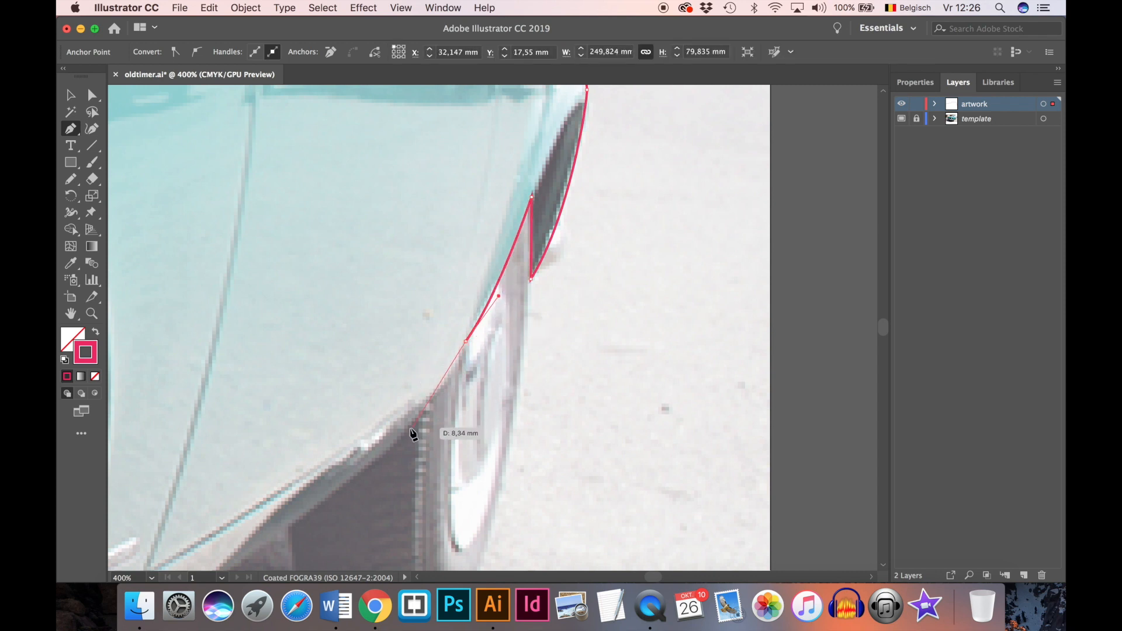
- Trace the body's lower edge from the rear wheel along the door sill to its pointed end at the front tyre
{"action": "left_click_drag", "start_coordinate": [409, 430], "coordinate": [685, 216]}
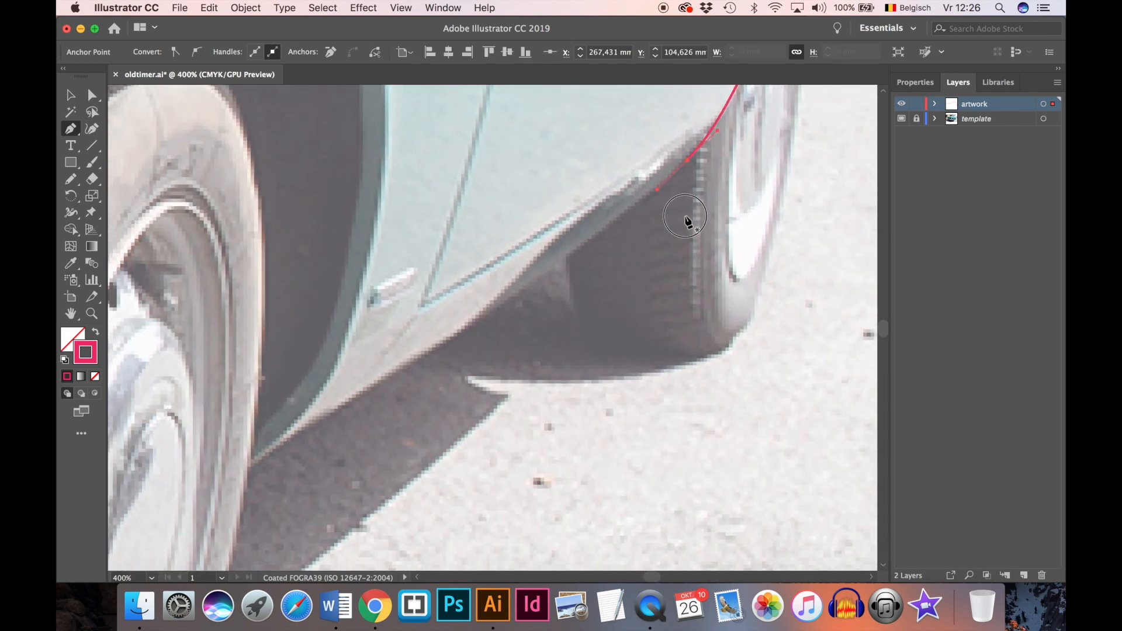
{"action": "left_click", "coordinate": [253, 468]}
{"action": "scroll", "coordinate": [253, 468], "scroll_direction": "left", "scroll_amount": 5}
{"action": "scroll", "coordinate": [253, 468], "scroll_direction": "up", "scroll_amount": 2}
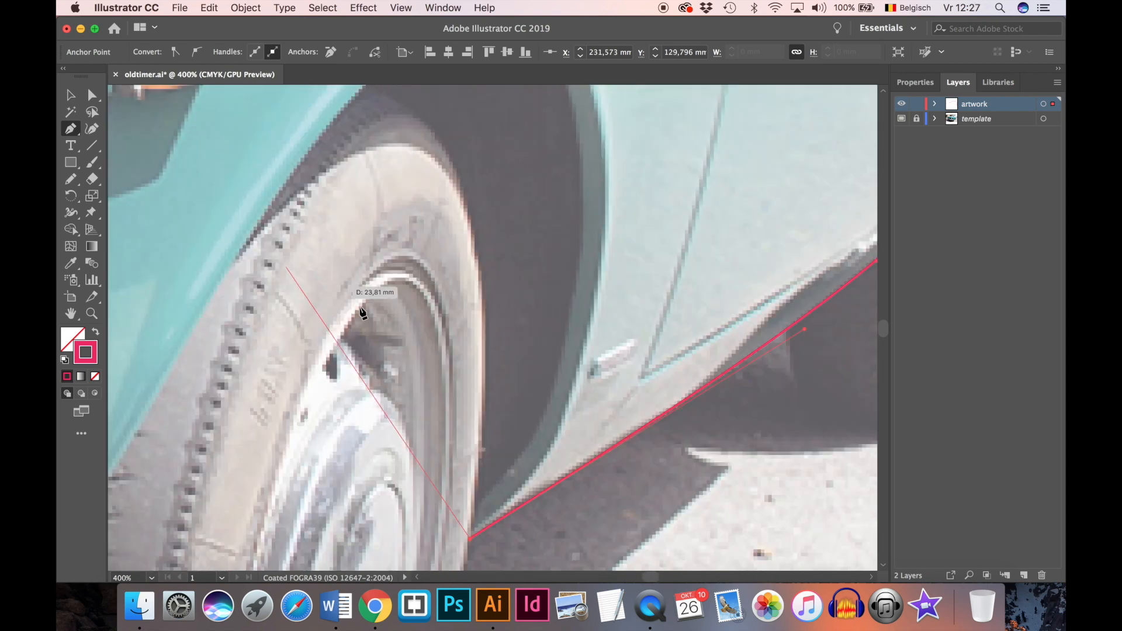
- Trace the rear side of the front wheel arch with curved segments, from the sill's pointed end up to the arch's peak
{"action": "left_click", "coordinate": [474, 506]}
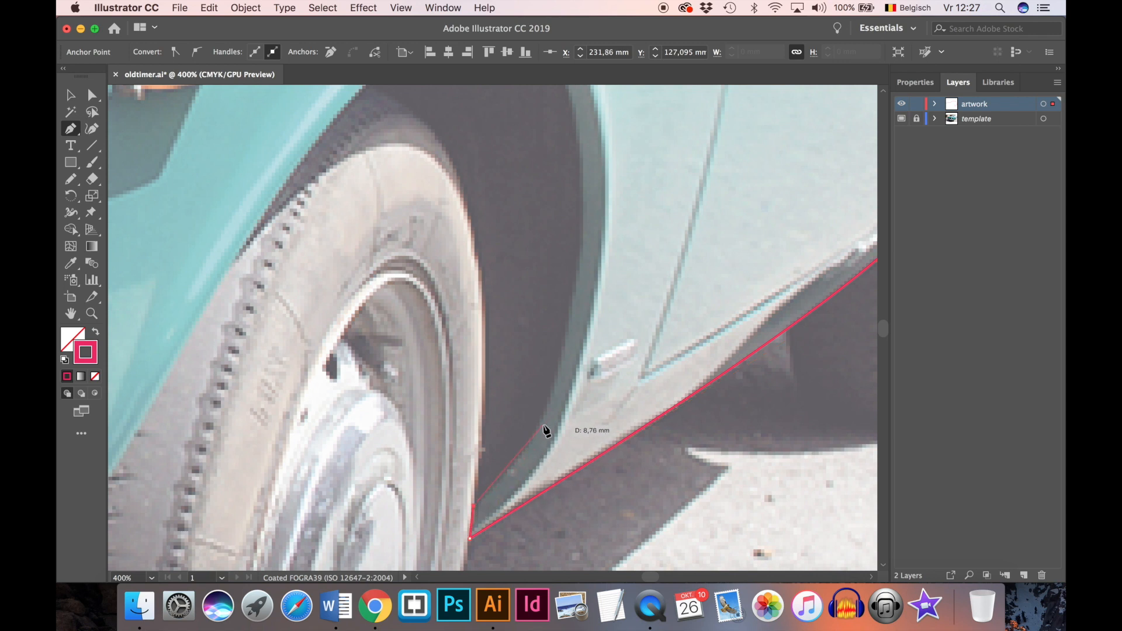
{"action": "left_click_drag", "start_coordinate": [537, 429], "coordinate": [554, 391]}
{"action": "left_click_drag", "start_coordinate": [582, 181], "coordinate": [574, 109]}
{"action": "left_click_drag", "start_coordinate": [531, 146], "coordinate": [577, 295]}
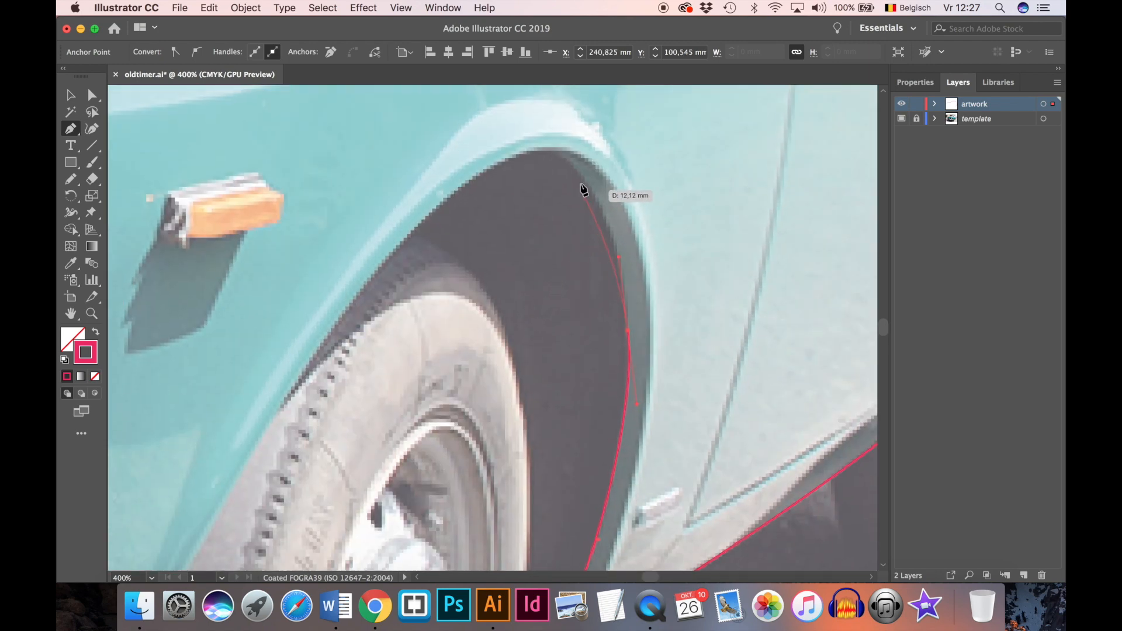
{"action": "mouse_move", "coordinate": [549, 151]}
{"action": "left_mouse_down"}
{"action": "mouse_move", "coordinate": [506, 153]}
{"action": "mouse_move", "coordinate": [485, 133]}
{"action": "mouse_move", "coordinate": [490, 117]}
{"action": "mouse_move", "coordinate": [548, 152]}
{"action": "left_mouse_up"}
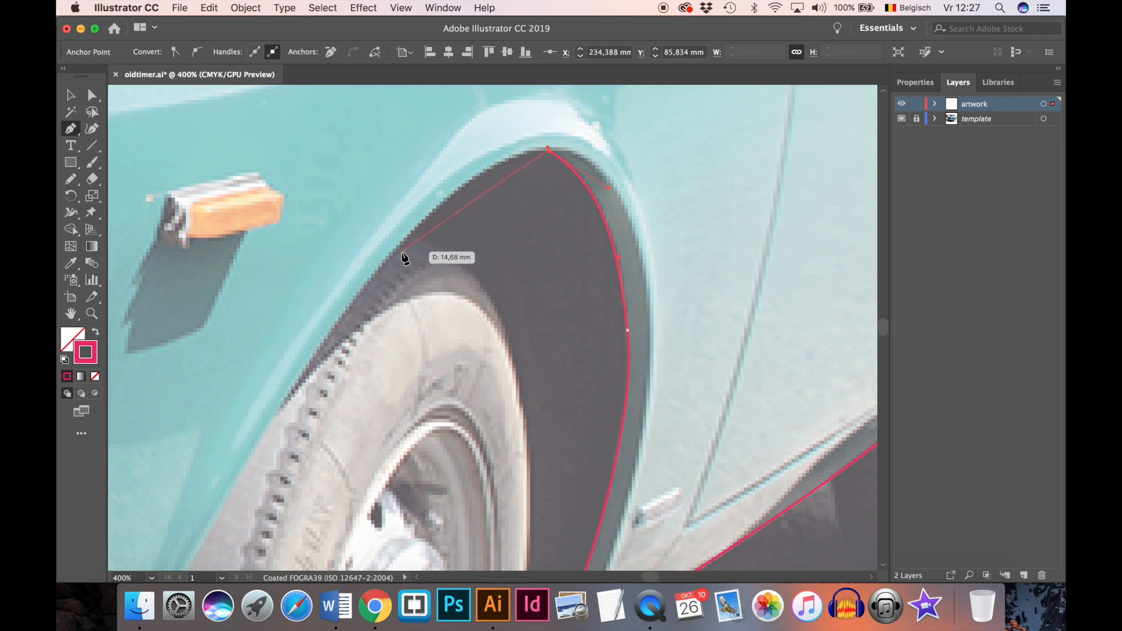
- Trace the front side of the front wheel arch from its peak down the fender edge to the bumper's end
{"action": "left_click_drag", "start_coordinate": [396, 251], "coordinate": [319, 349]}
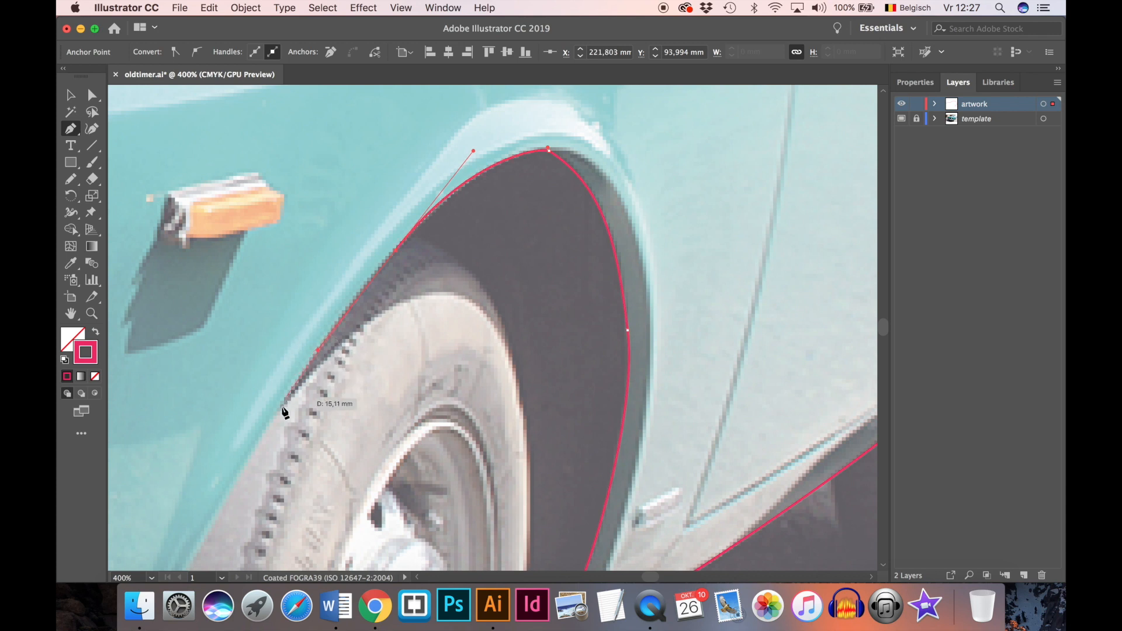
{"action": "left_click", "coordinate": [254, 451]}
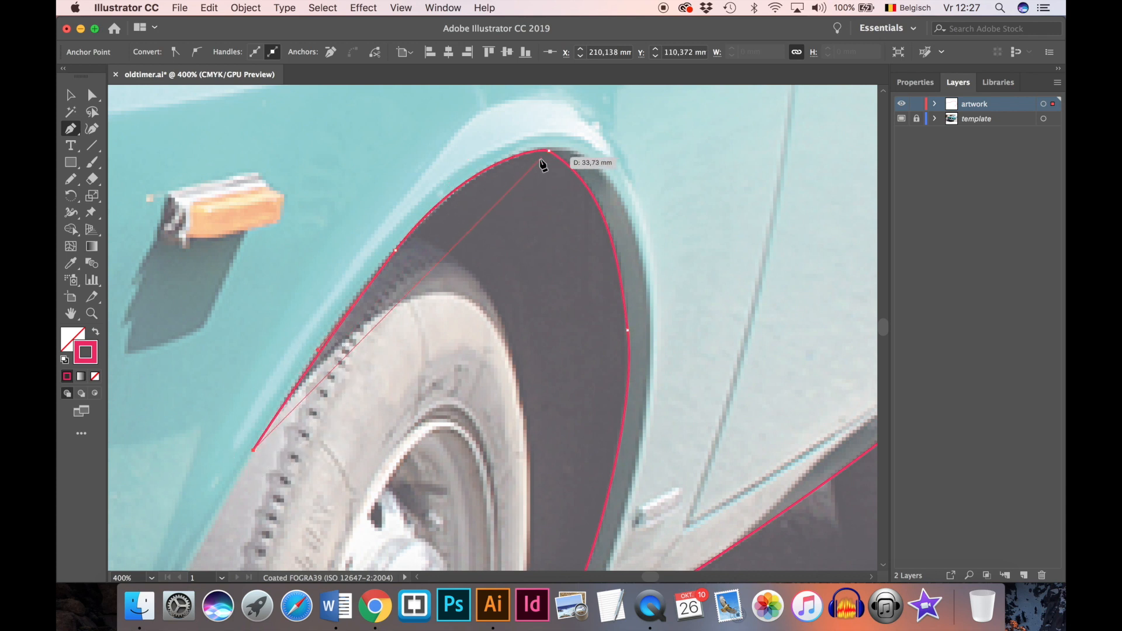
{"action": "left_click_drag", "start_coordinate": [377, 490], "coordinate": [626, 245]}
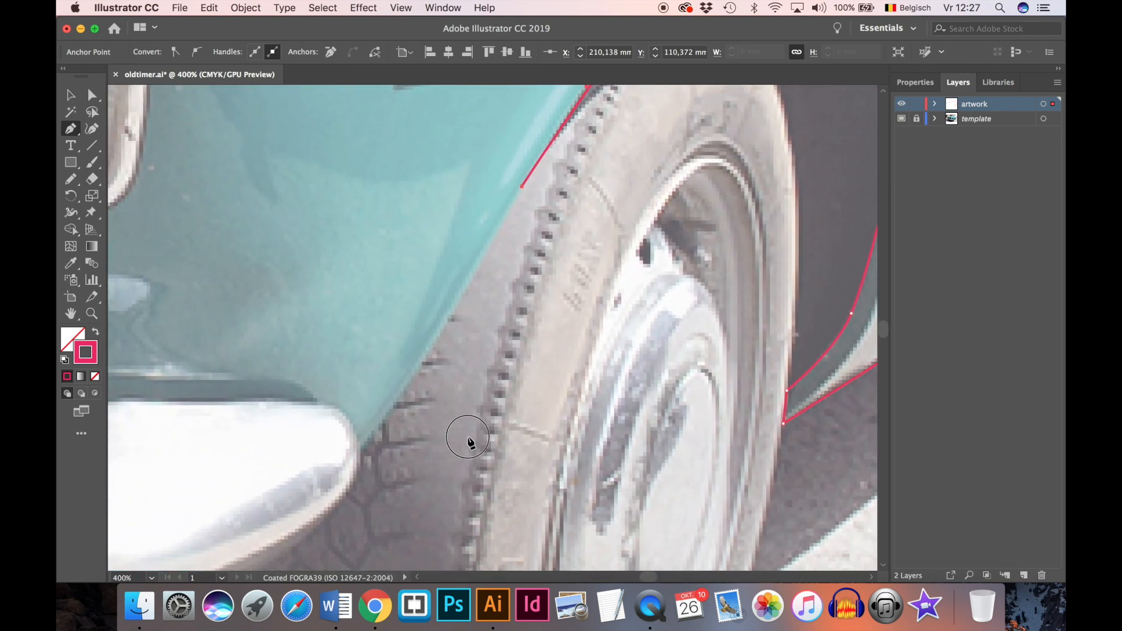
{"action": "left_click_drag", "start_coordinate": [458, 451], "coordinate": [534, 368]}
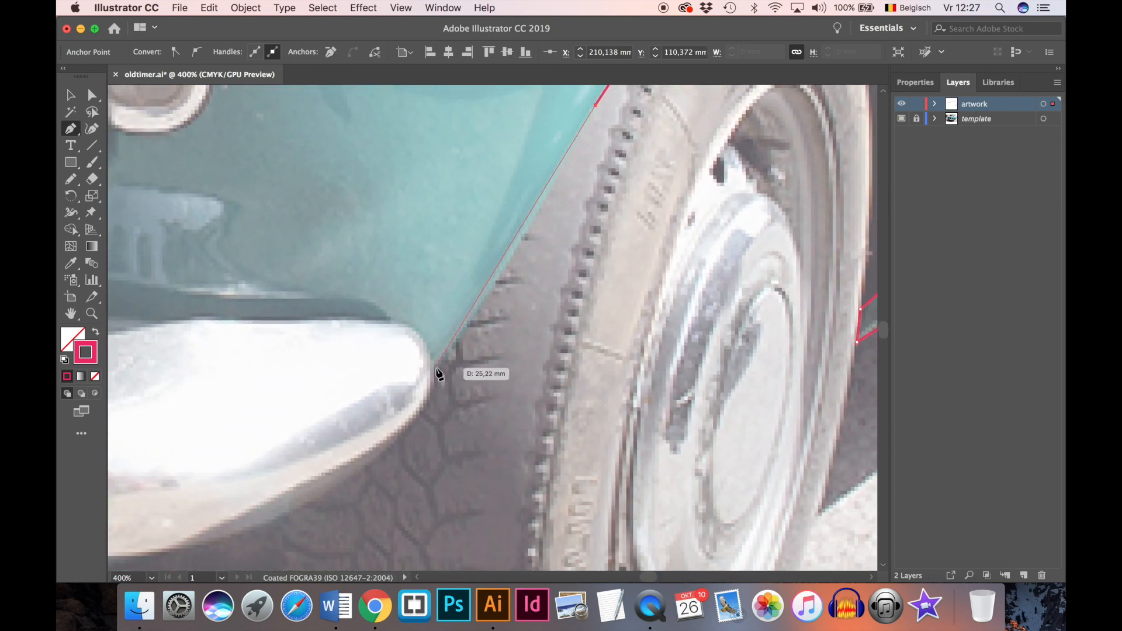
{"action": "mouse_move", "coordinate": [437, 366]}
{"action": "left_mouse_down"}
{"action": "mouse_move", "coordinate": [358, 419]}
{"action": "mouse_move", "coordinate": [355, 473]}
{"action": "mouse_move", "coordinate": [351, 463]}
{"action": "mouse_move", "coordinate": [437, 368]}
{"action": "left_mouse_up"}
- Trace the body's lower edge with curved segments from the bumper's wheel-side end, beneath the front bumper, to the licence plate's far side
{"action": "key", "text": "super+minus"}
{"action": "key", "text": "super+minus"}
{"action": "key", "text": "super+minus"}
{"action": "key", "text": "super+minus"}
{"action": "key", "text": "super+minus"}
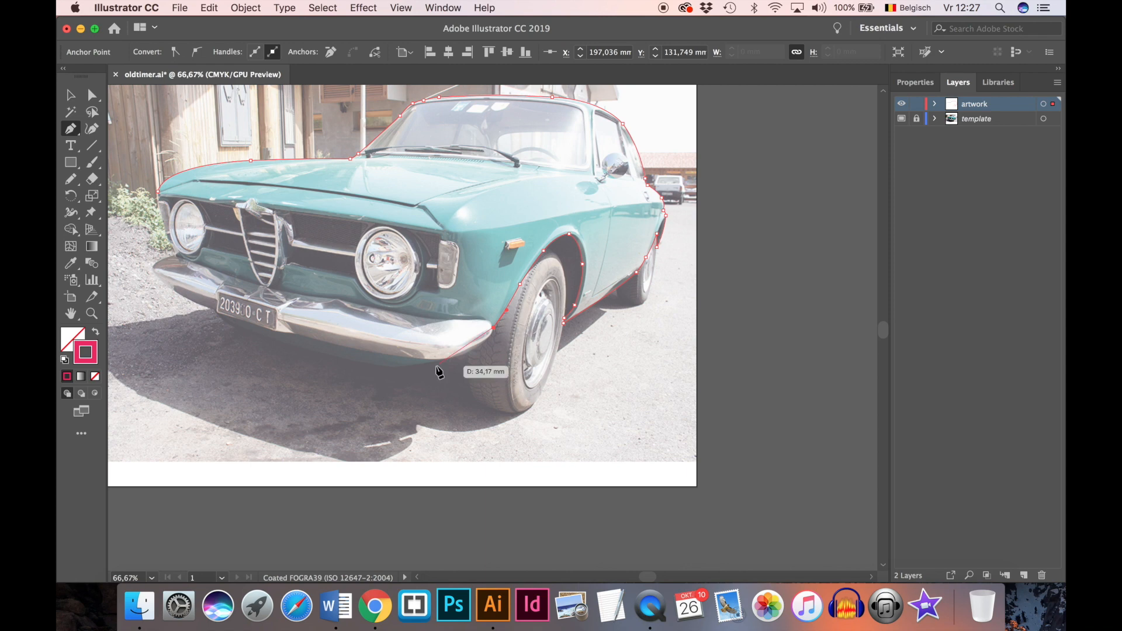
{"action": "key", "text": "super+plus"}
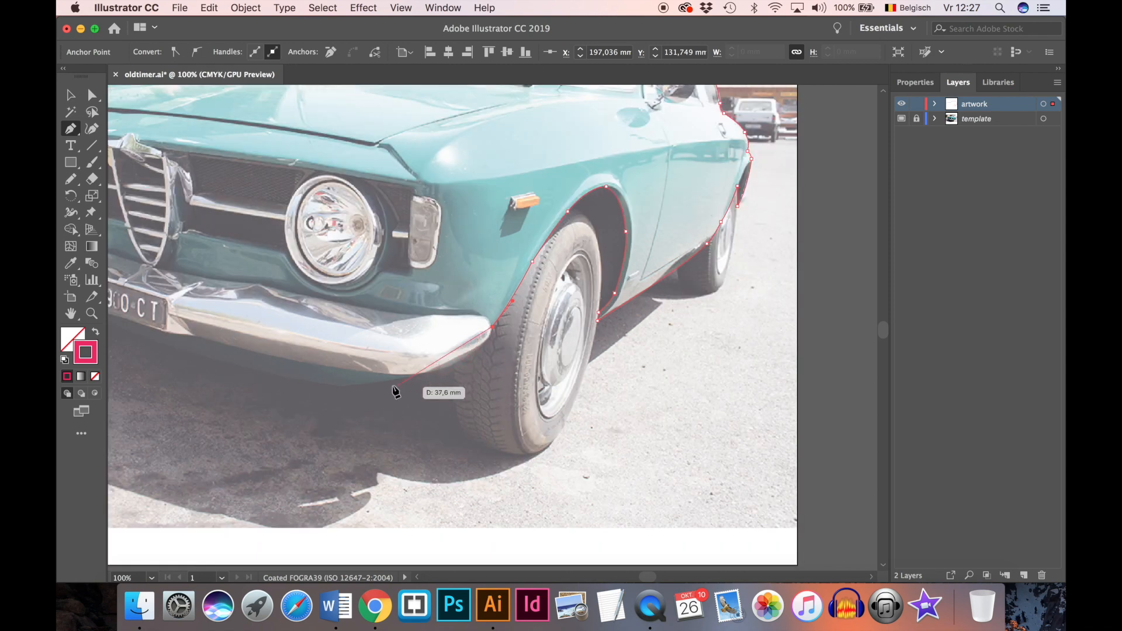
{"action": "left_click_drag", "start_coordinate": [401, 379], "coordinate": [346, 387]}
{"action": "left_click_drag", "start_coordinate": [236, 368], "coordinate": [181, 352]}
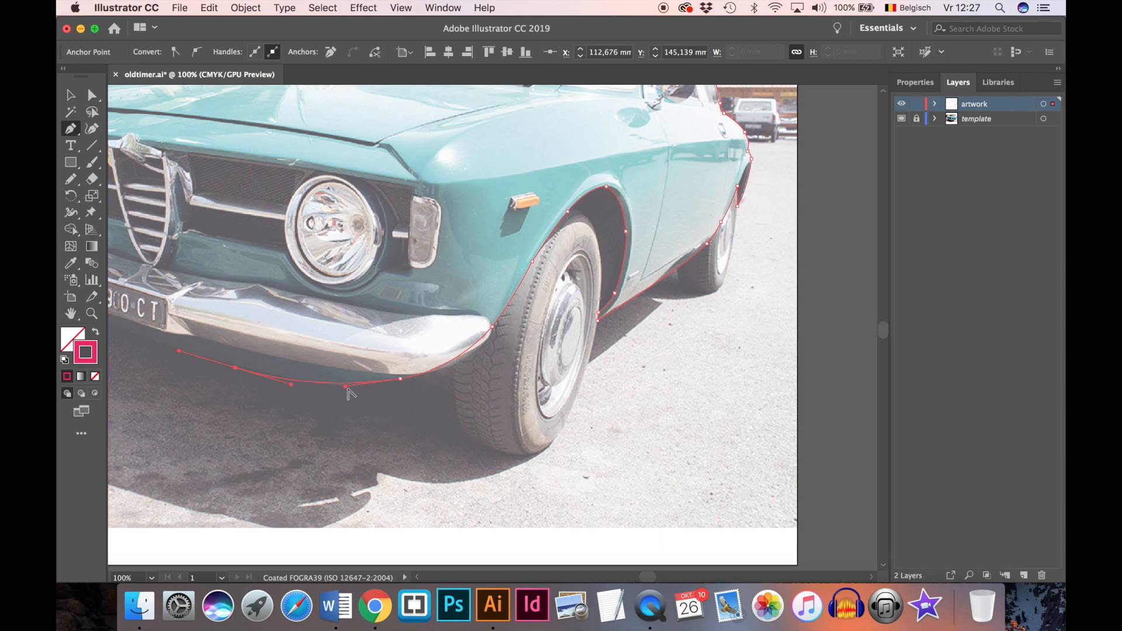
{"action": "left_click_drag", "start_coordinate": [351, 391], "coordinate": [587, 450]}
{"action": "mouse_move", "coordinate": [374, 367]}
{"action": "left_mouse_down"}
{"action": "mouse_move", "coordinate": [374, 338]}
{"action": "mouse_move", "coordinate": [374, 352]}
{"action": "left_mouse_up"}
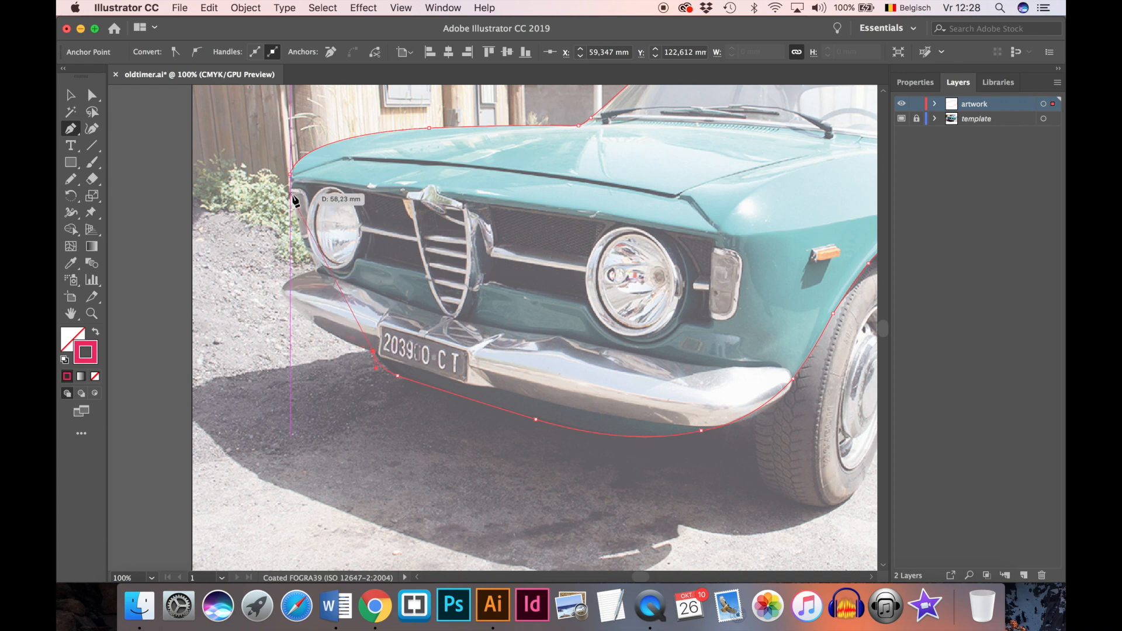
- Close the car outline with a curve from beside the licence plate, past the far headlight, to the hood's starting anchor
{"action": "mouse_move", "coordinate": [293, 201]}
{"action": "left_mouse_down"}
{"action": "mouse_move", "coordinate": [282, 111]}
{"action": "mouse_move", "coordinate": [269, 110]}
{"action": "mouse_move", "coordinate": [291, 202]}
{"action": "mouse_move", "coordinate": [284, 181]}
{"action": "left_mouse_up"}
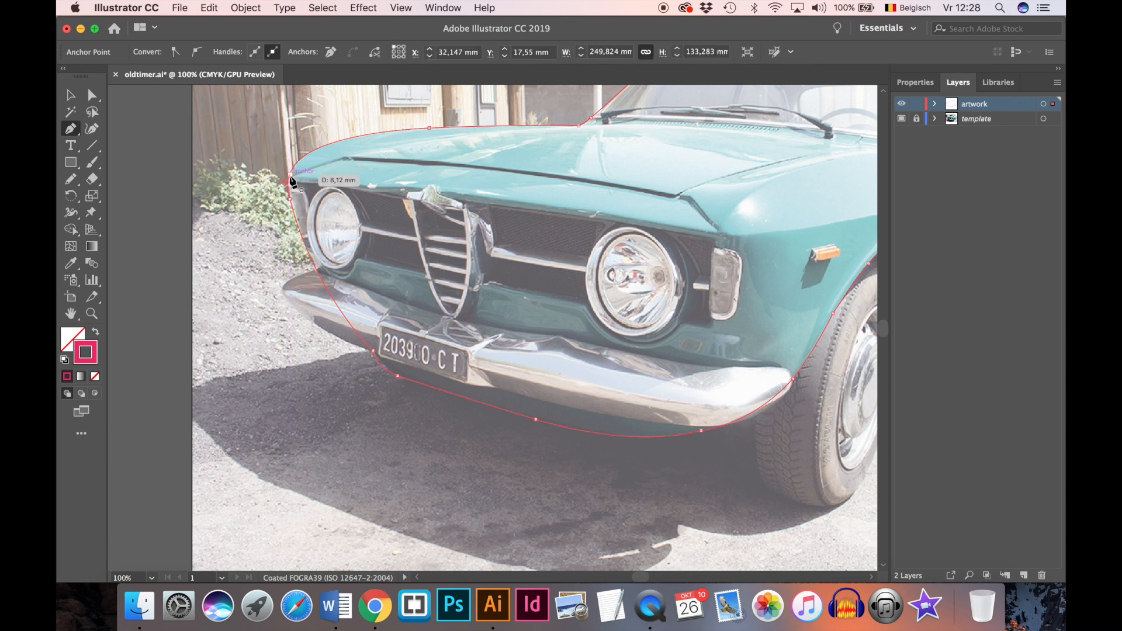
{"action": "key", "text": "super+z"}
{"action": "left_click_drag", "start_coordinate": [284, 181], "coordinate": [291, 196]}
{"action": "left_click", "coordinate": [69, 95]}
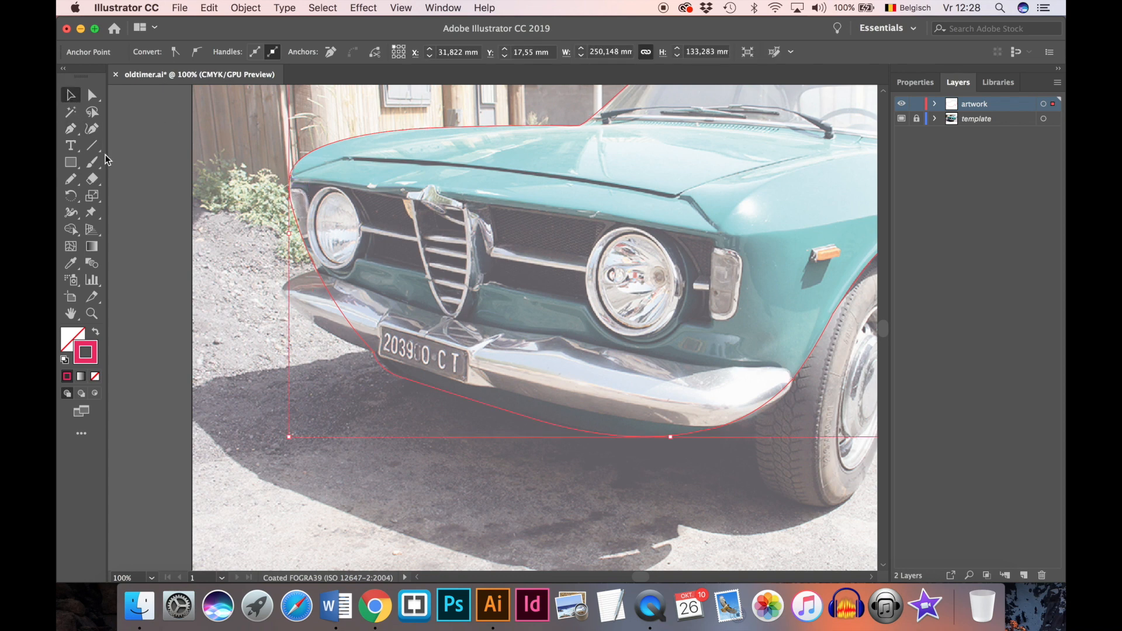
- Rename the artwork layer "green part car"
{"action": "key", "text": "super+minus"}
{"action": "key", "text": "super+minus"}
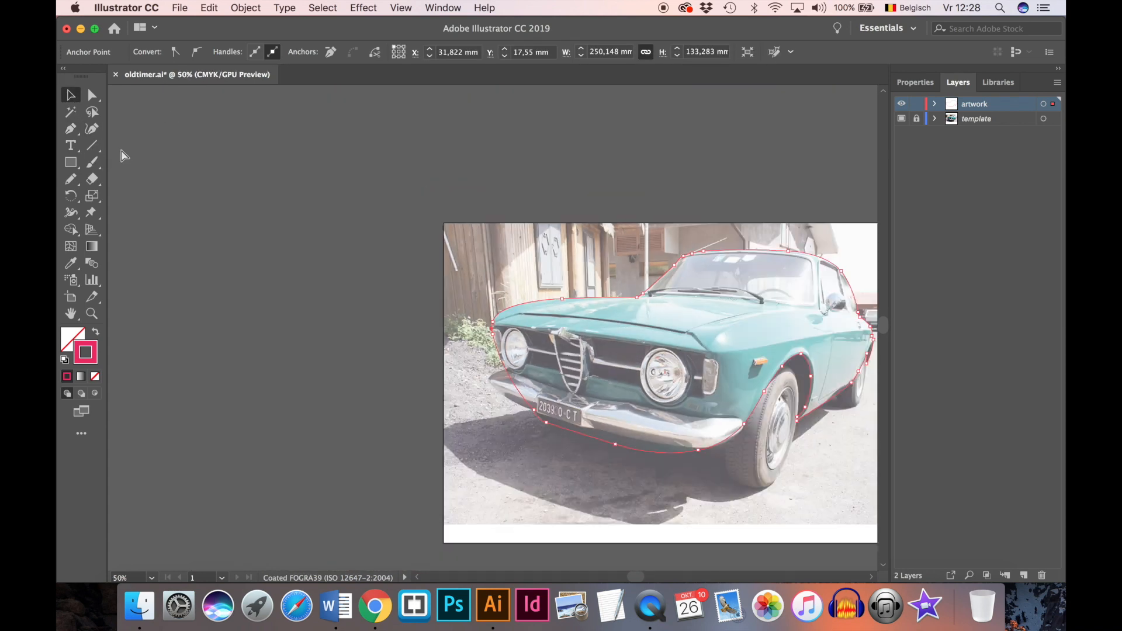
{"action": "left_click_drag", "start_coordinate": [587, 352], "coordinate": [391, 327]}
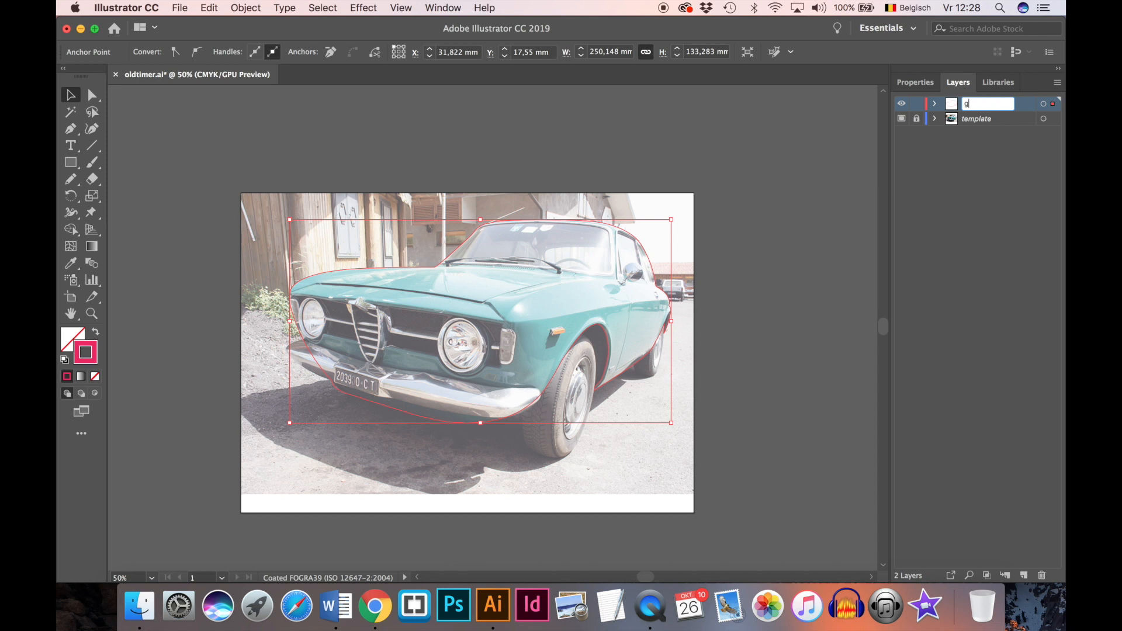
{"action": "type", "text": "green part car"}
{"action": "key", "text": "Return"}
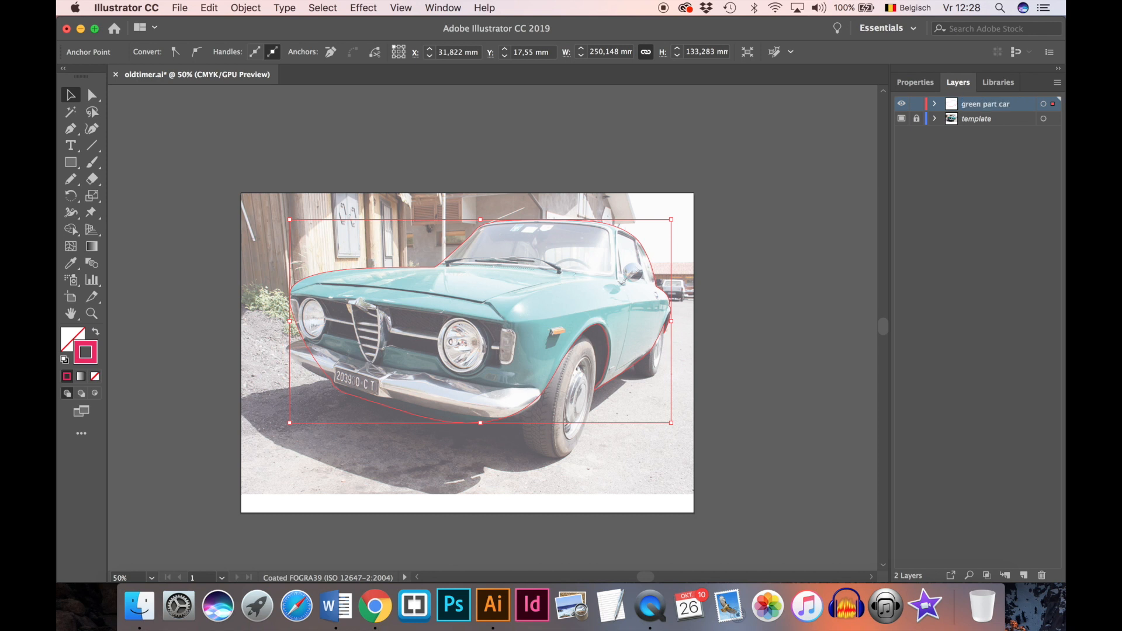
- Fill the closed car outline with the light teal sampled from the photo's bodywork and deselect the shape
{"action": "key", "text": "i"}
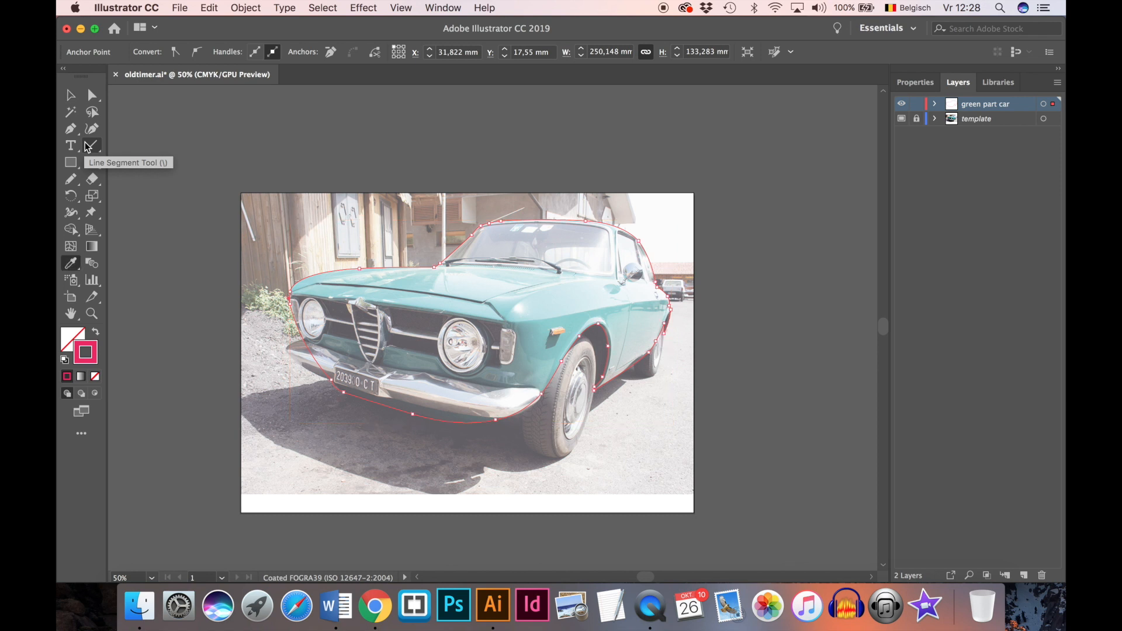
{"action": "left_click", "coordinate": [566, 304]}
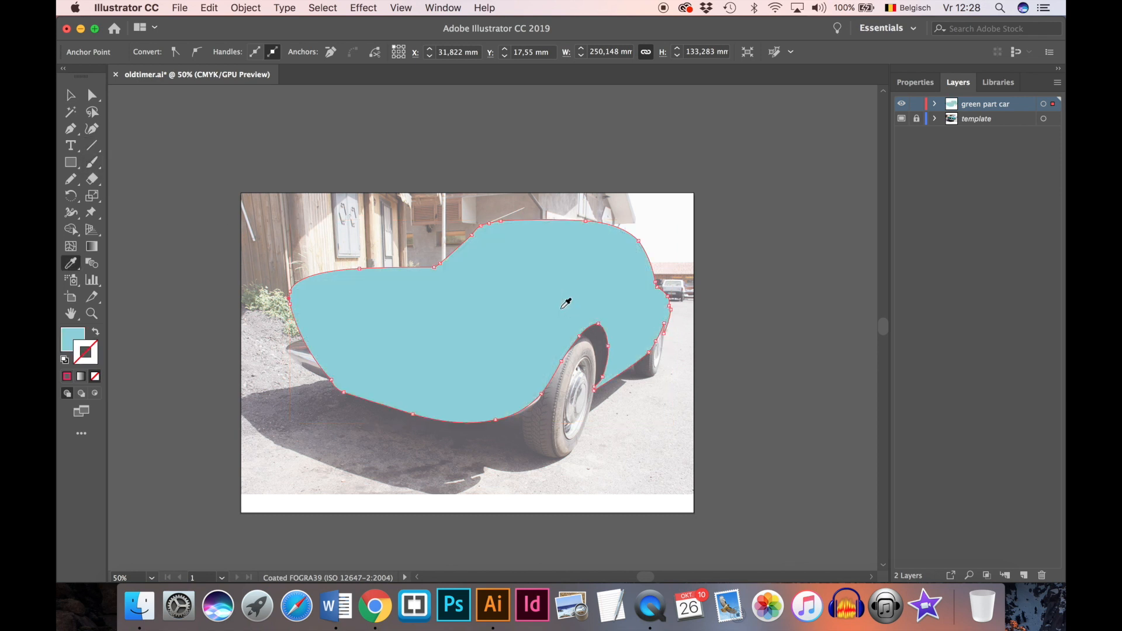
{"action": "left_click", "coordinate": [69, 96]}
- Toggle the green part car layer's visibility to compare the filled shape with the photo, and leave the layer hidden
{"action": "left_click", "coordinate": [901, 105]}
{"action": "left_click", "coordinate": [901, 105]}
{"action": "left_click", "coordinate": [902, 106]}
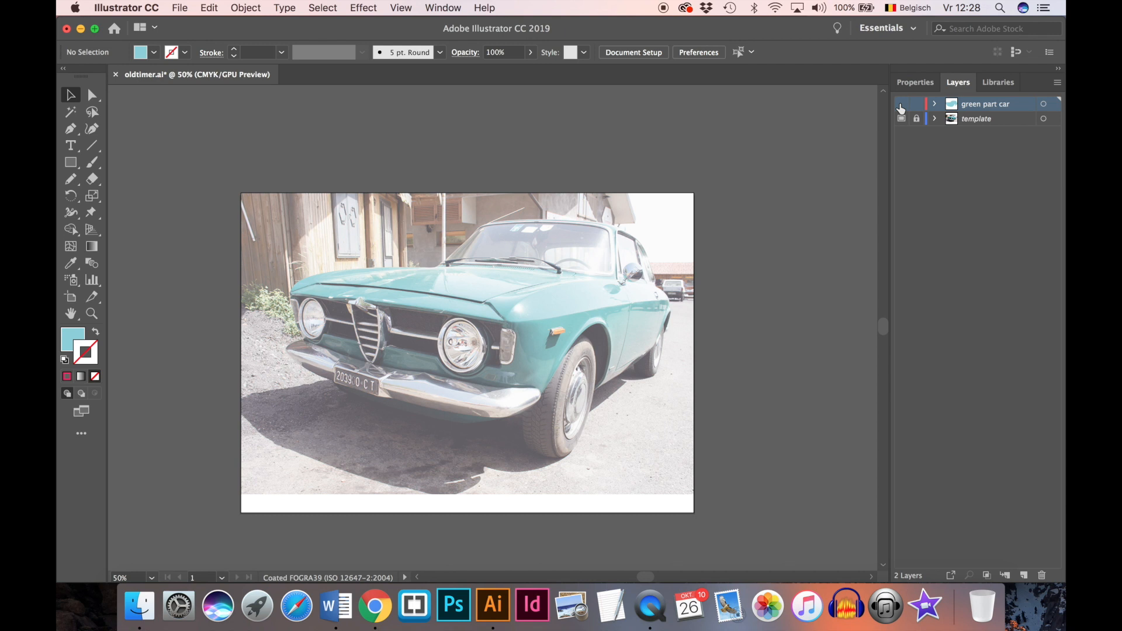
{"action": "left_click", "coordinate": [901, 106]}
{"action": "left_click", "coordinate": [902, 105]}
{"action": "left_click", "coordinate": [901, 105]}
{"action": "left_click", "coordinate": [901, 105]}
{"action": "left_click", "coordinate": [901, 106]}
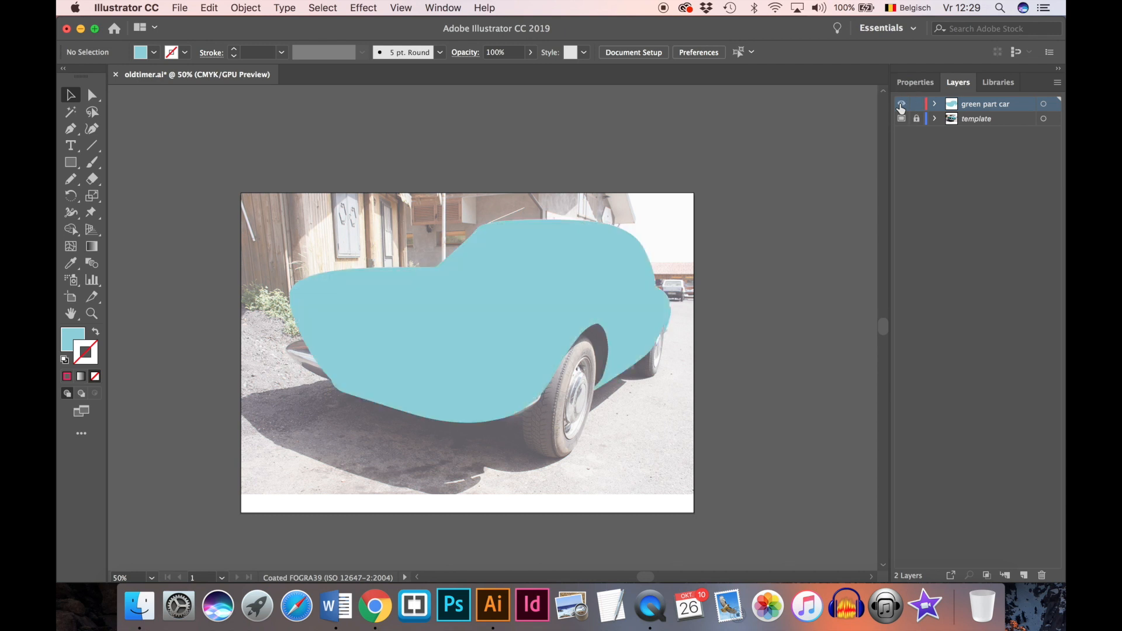
{"action": "left_click", "coordinate": [902, 105]}
- Add a new layer named "windows" above the others and lock the green part car layer
{"action": "left_click", "coordinate": [1025, 576]}
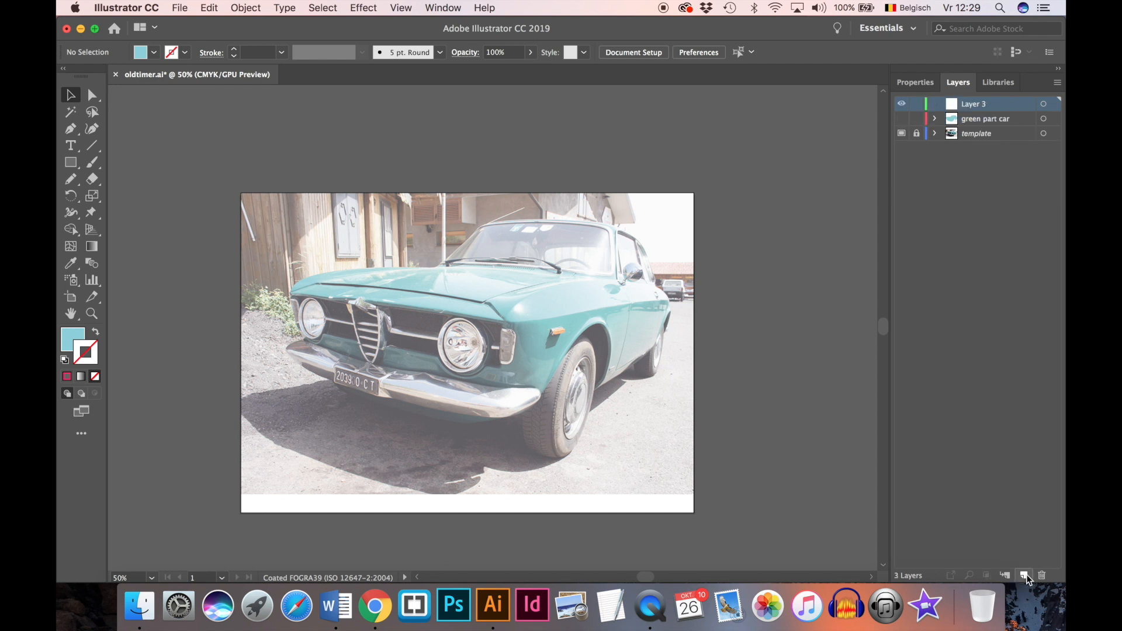
{"action": "double_click", "coordinate": [970, 105]}
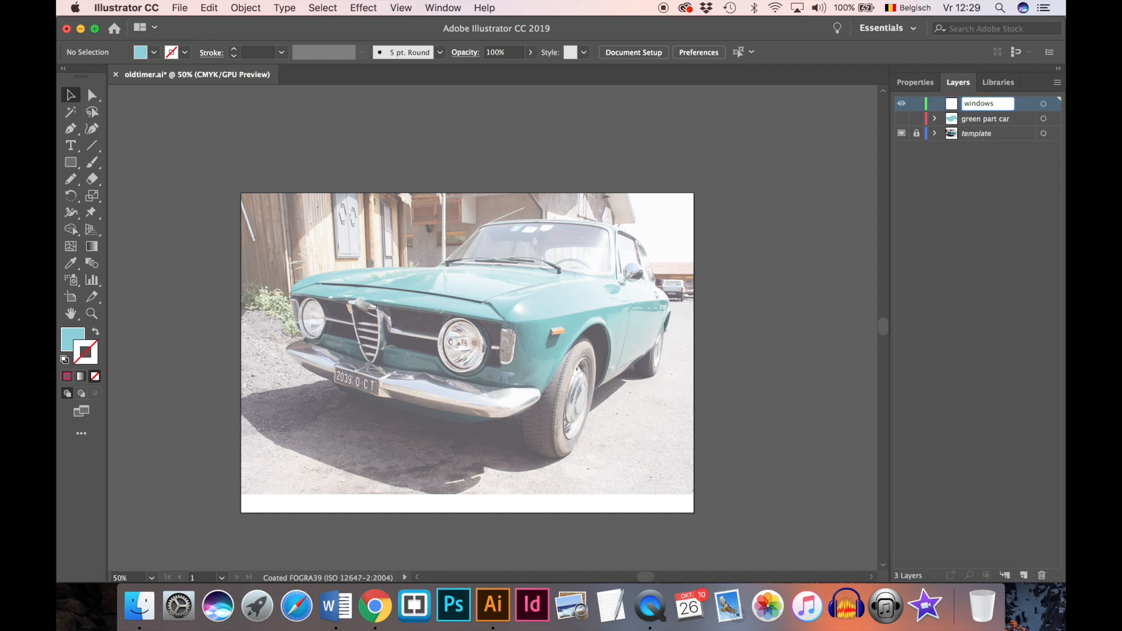
{"action": "key", "text": "Return"}
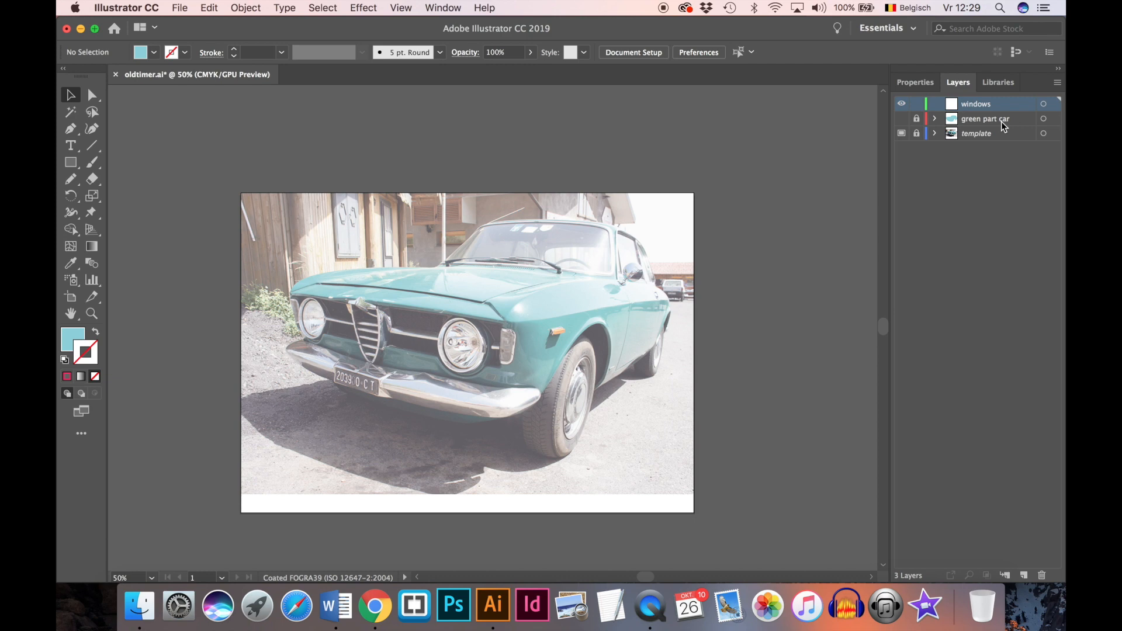
- Start the windshield outline with the Pen tool at 200% zoom, curving around the upper corner beside the antenna
{"action": "key", "text": "super+plus"}
{"action": "key", "text": "super+plus"}
{"action": "key", "text": "super+plus"}
{"action": "left_click_drag", "start_coordinate": [554, 158], "coordinate": [517, 348]}
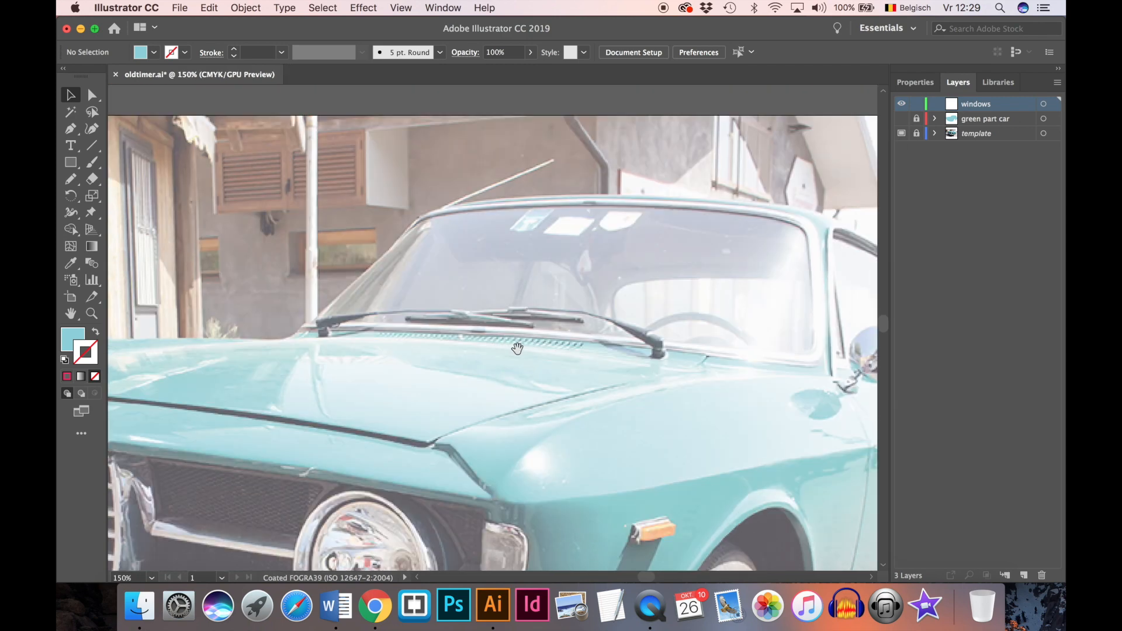
{"action": "key", "text": "super+plus"}
{"action": "left_click_drag", "start_coordinate": [504, 291], "coordinate": [459, 345]}
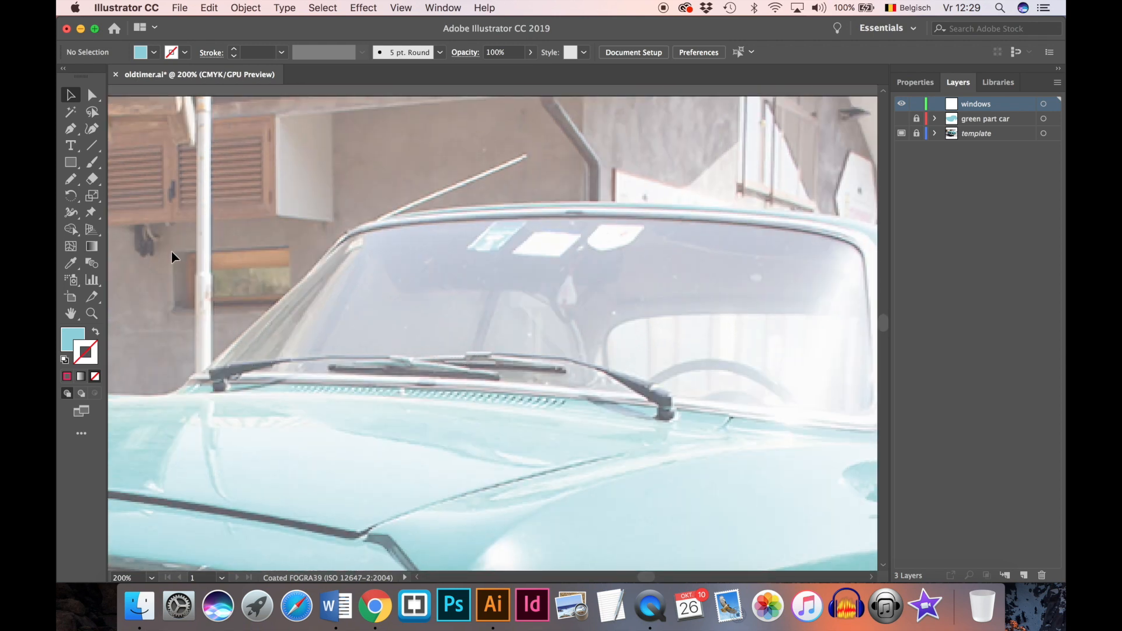
{"action": "key", "text": "p"}
{"action": "left_click_drag", "start_coordinate": [494, 276], "coordinate": [395, 271]}
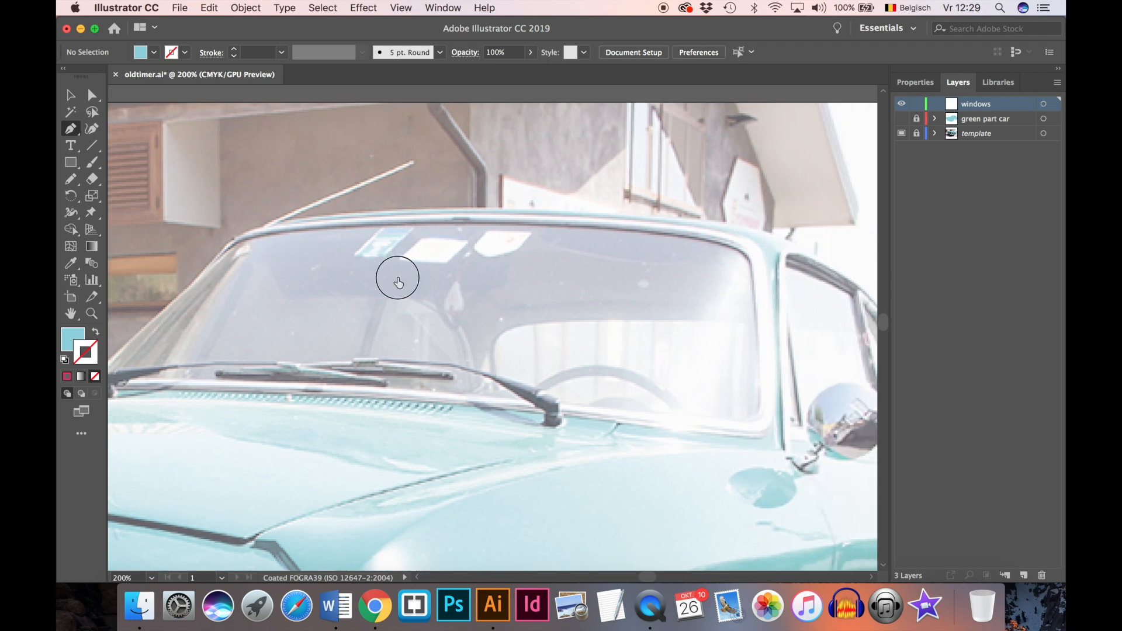
{"action": "left_click", "coordinate": [220, 255]}
{"action": "left_click", "coordinate": [301, 231]}
{"action": "left_click_drag", "start_coordinate": [302, 232], "coordinate": [310, 231]}
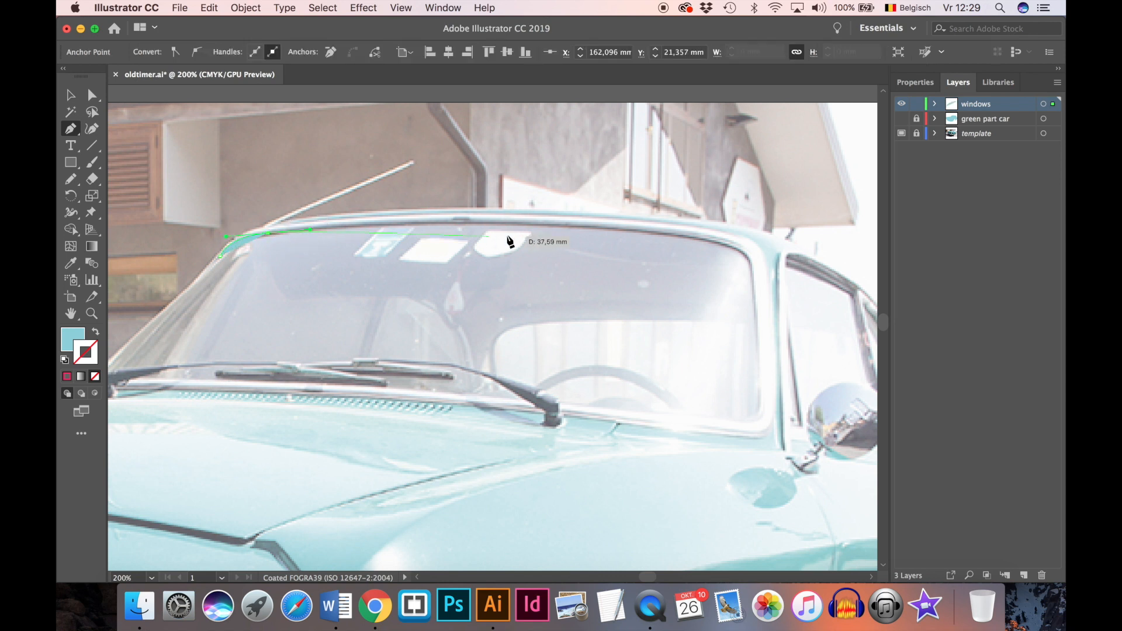
- Continue the windshield outline along the upper edge, around the corner near the side window and down that side
{"action": "left_click_drag", "start_coordinate": [478, 224], "coordinate": [553, 225]}
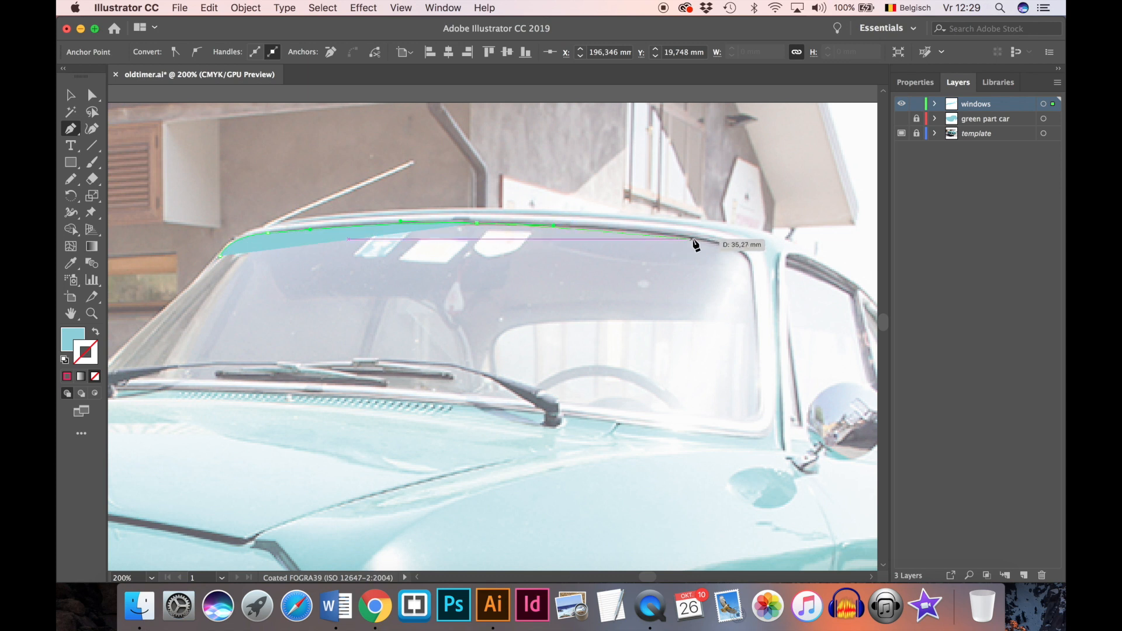
{"action": "left_click_drag", "start_coordinate": [702, 240], "coordinate": [756, 290]}
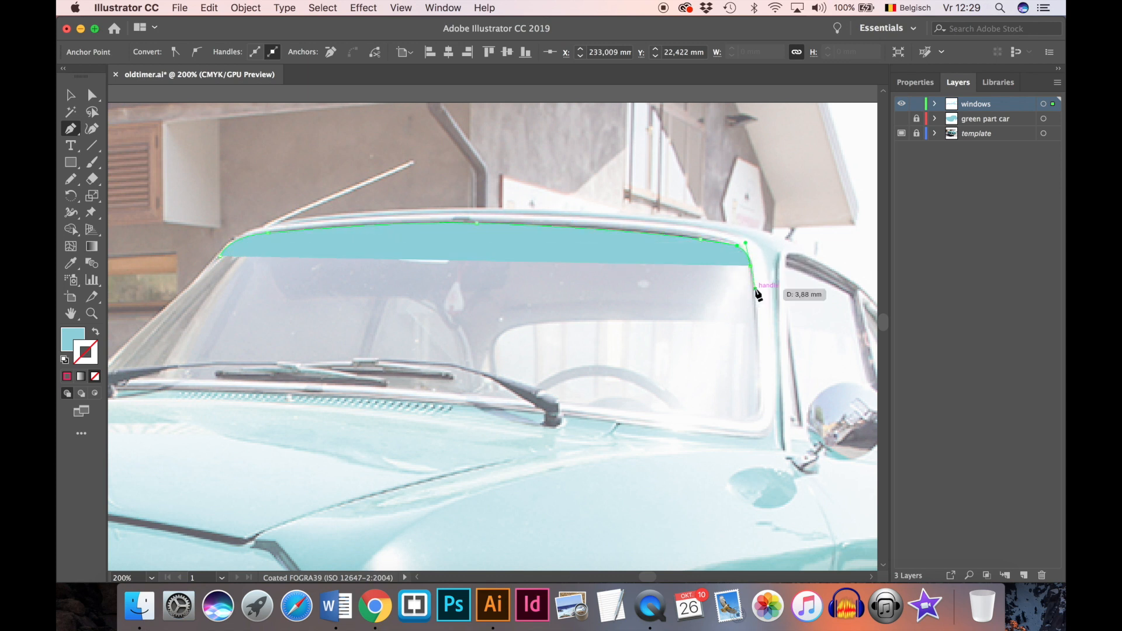
{"action": "left_click", "coordinate": [761, 397]}
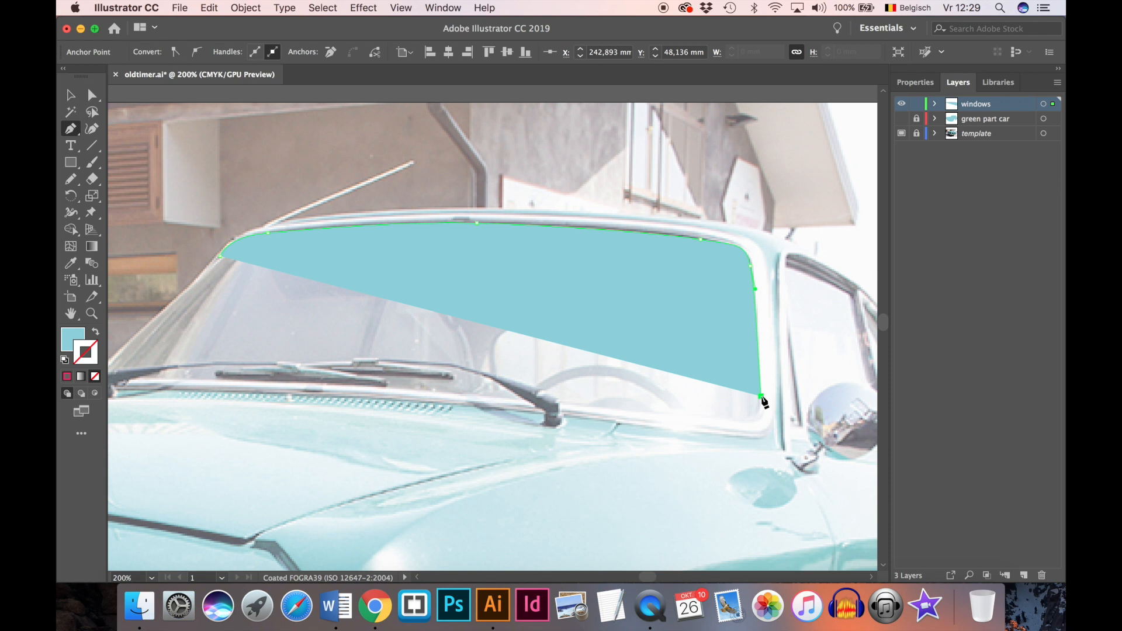
- Remove the windshield path's fill and give it a dark red stroke (C 23,14, M 100, Y 96,47, K 20)
{"action": "left_click", "coordinate": [72, 334]}
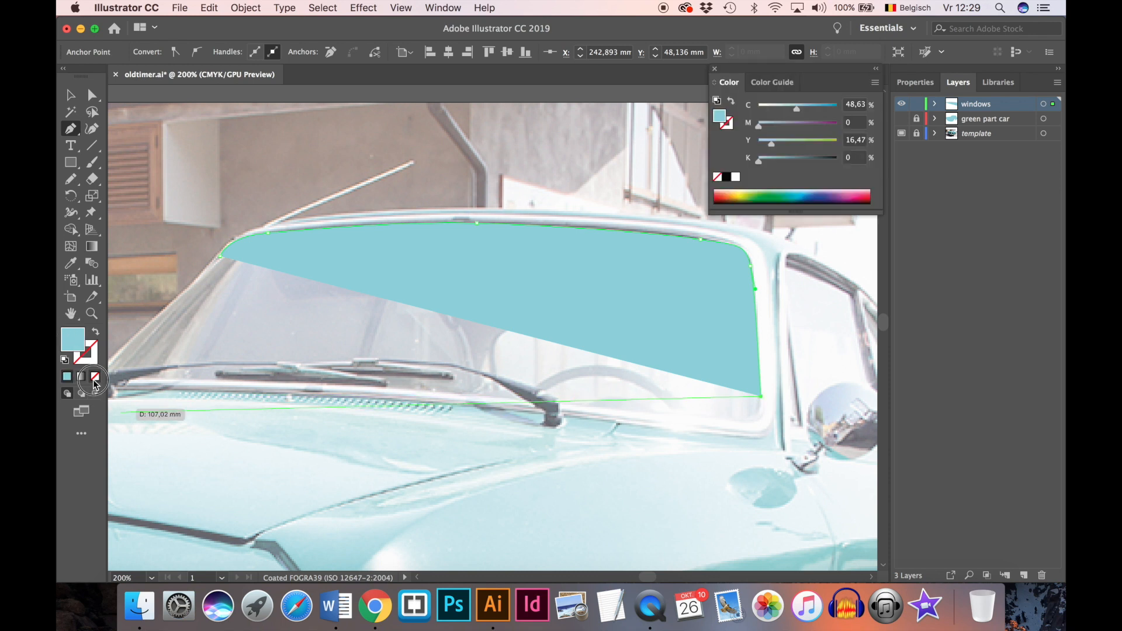
{"action": "left_click", "coordinate": [95, 377]}
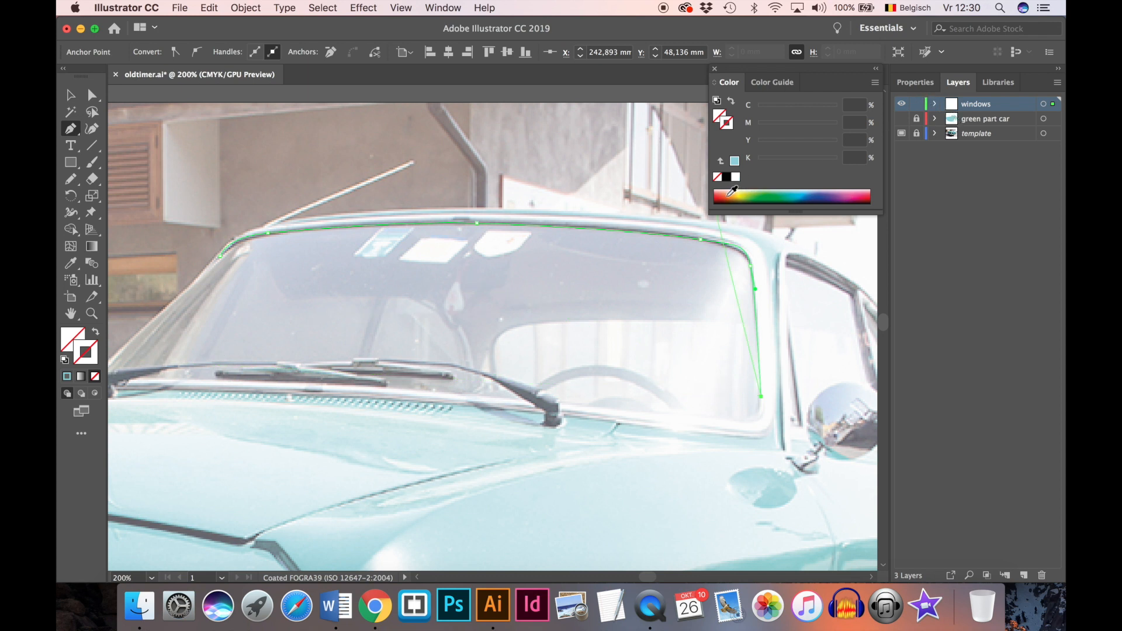
{"action": "left_click", "coordinate": [868, 199]}
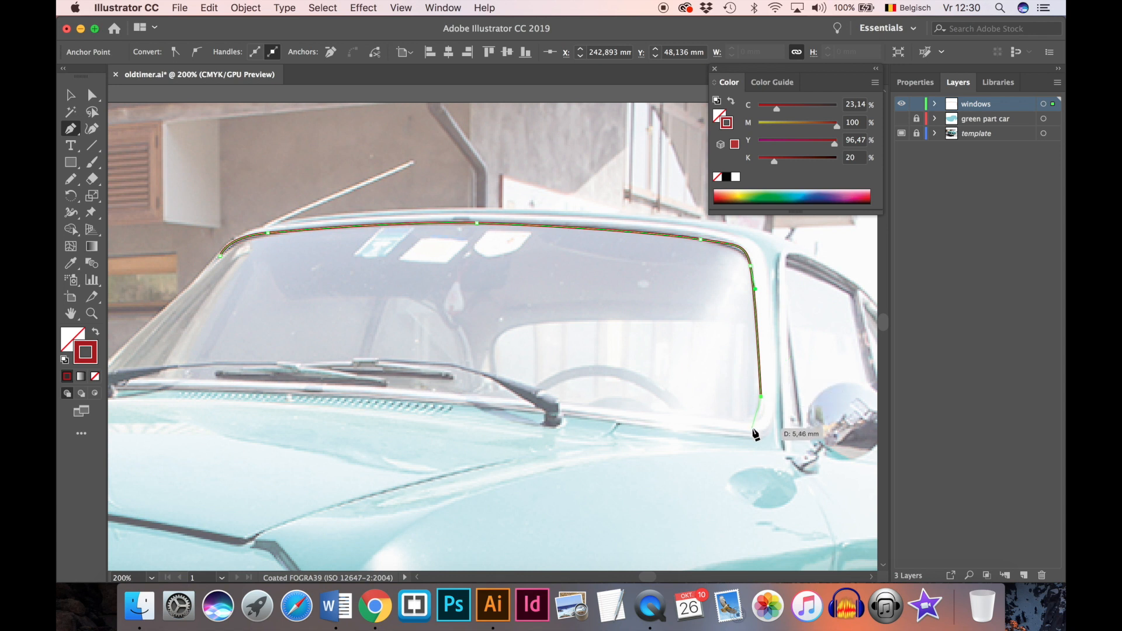
- Trace the windshield outline around the lower corner near the side mirror and along the lower edge behind the wipers
{"action": "left_click_drag", "start_coordinate": [740, 421], "coordinate": [711, 418]}
{"action": "left_click_drag", "start_coordinate": [463, 395], "coordinate": [368, 391]}
{"action": "left_click_drag", "start_coordinate": [229, 382], "coordinate": [171, 381]}
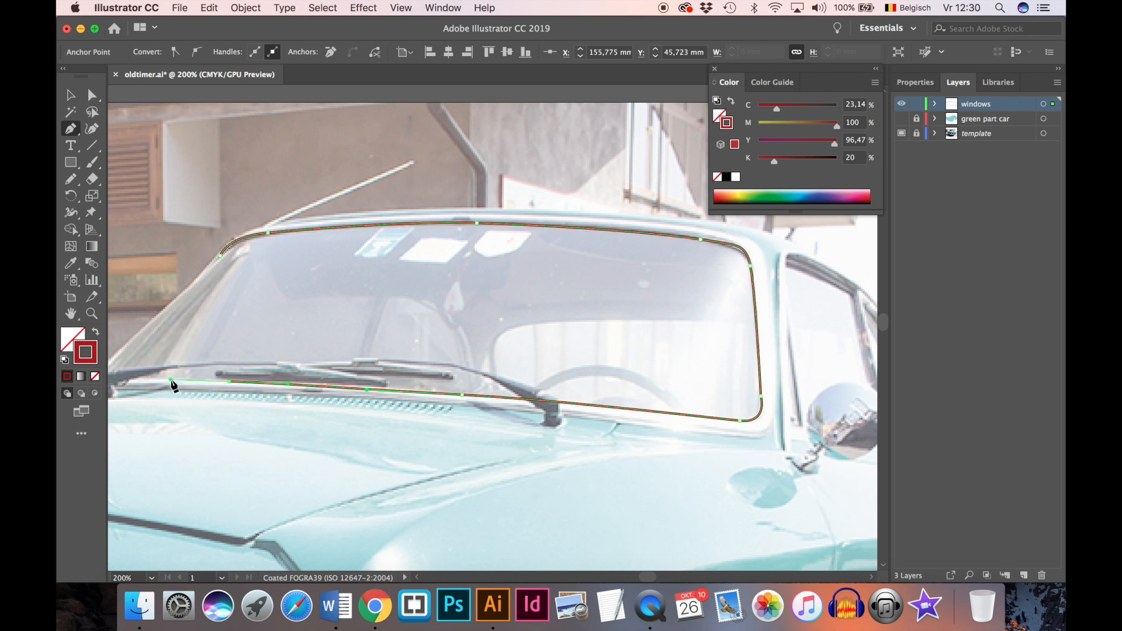
- Undo the last lower-edge segment, adjust the preceding anchor's handle, and redraw the segment with its curve fitted to the windshield's edge
{"action": "key", "text": "super+z"}
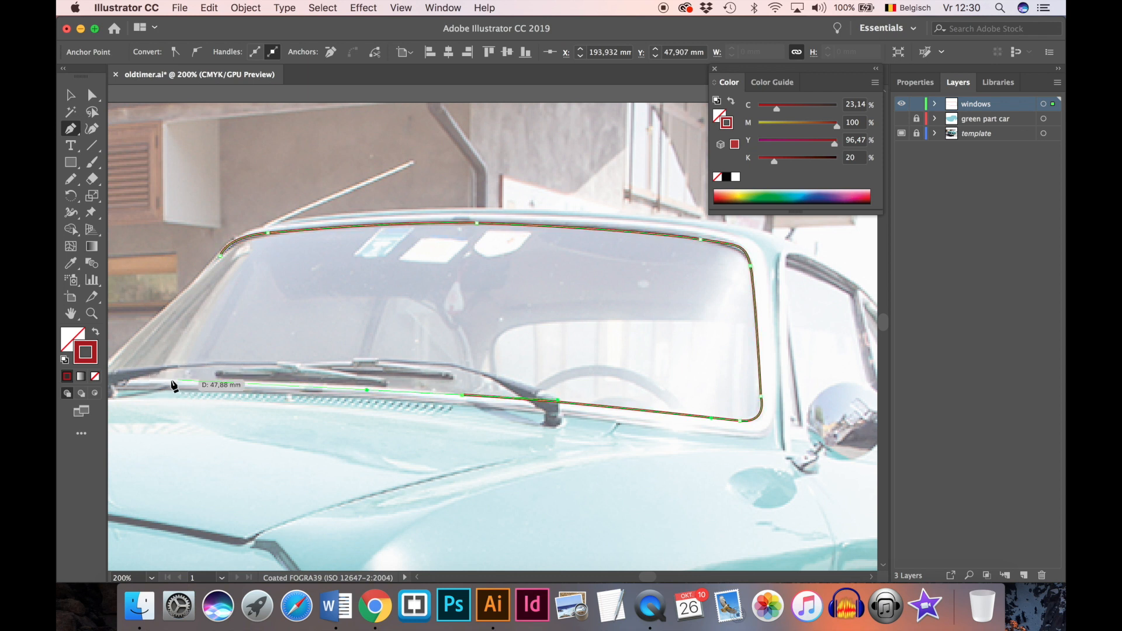
{"action": "left_click_drag", "start_coordinate": [558, 401], "coordinate": [583, 400]}
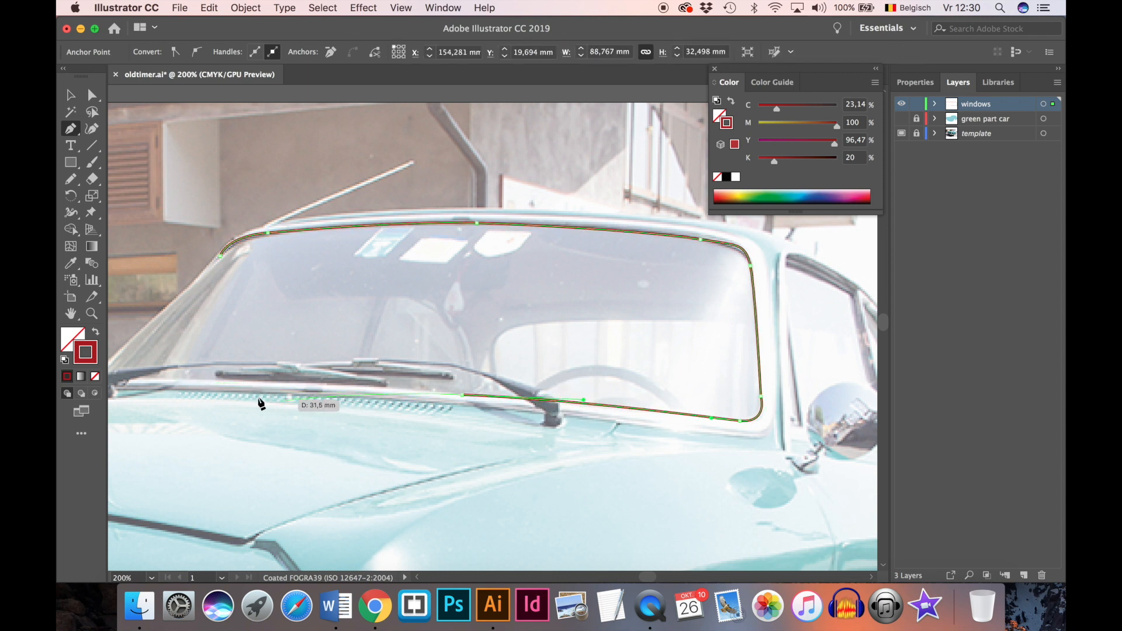
{"action": "left_click_drag", "start_coordinate": [228, 383], "coordinate": [166, 384]}
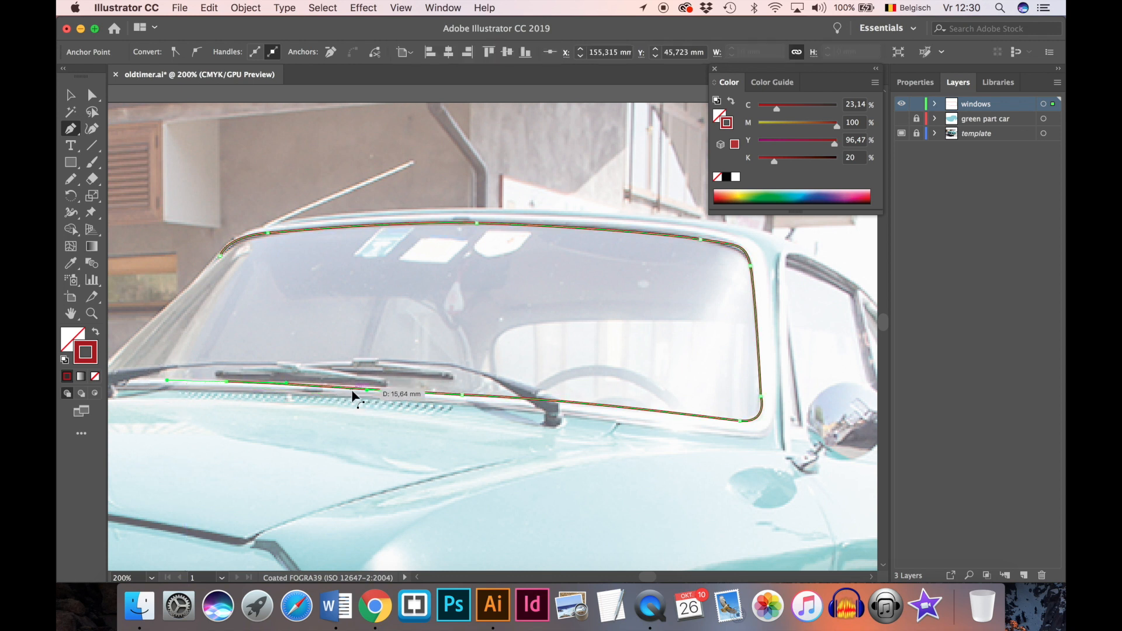
{"action": "left_click_drag", "start_coordinate": [367, 390], "coordinate": [385, 387]}
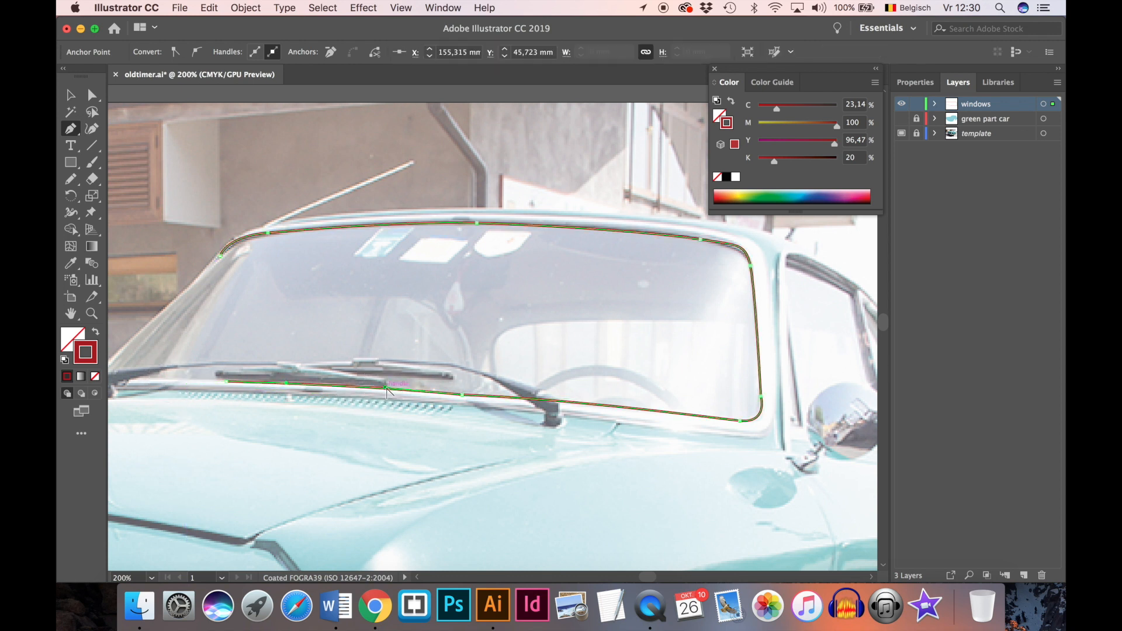
- Trace the windshield's lower edge to the far corner, close the path at its starting anchor, and adjust the upper corner's curve
{"action": "left_click_drag", "start_coordinate": [463, 396], "coordinate": [488, 392]}
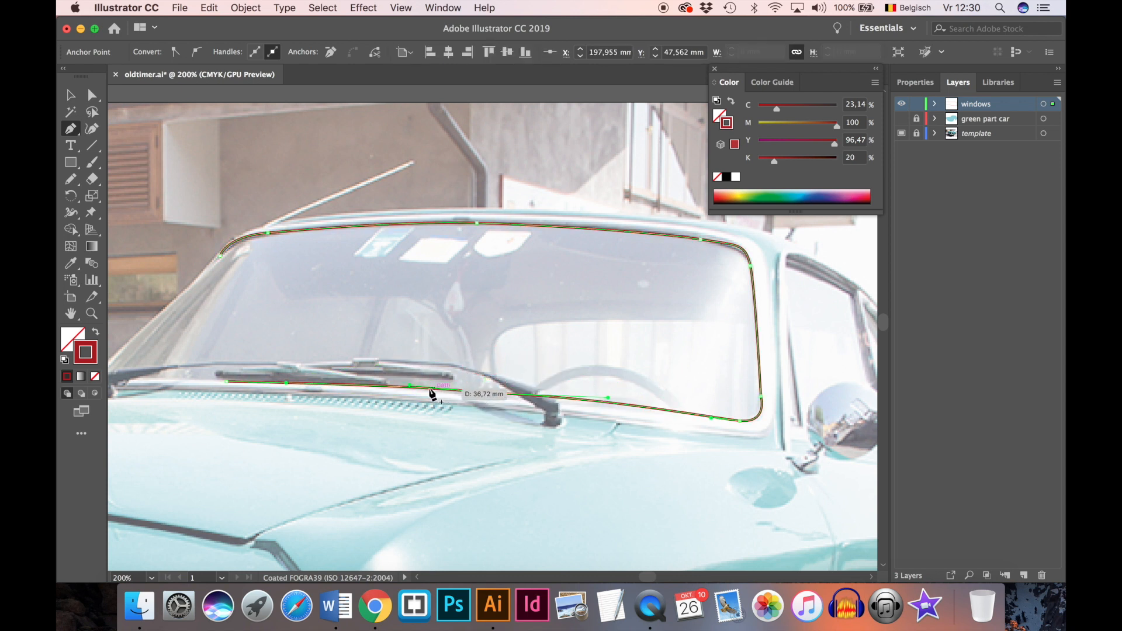
{"action": "left_click_drag", "start_coordinate": [411, 388], "coordinate": [338, 391]}
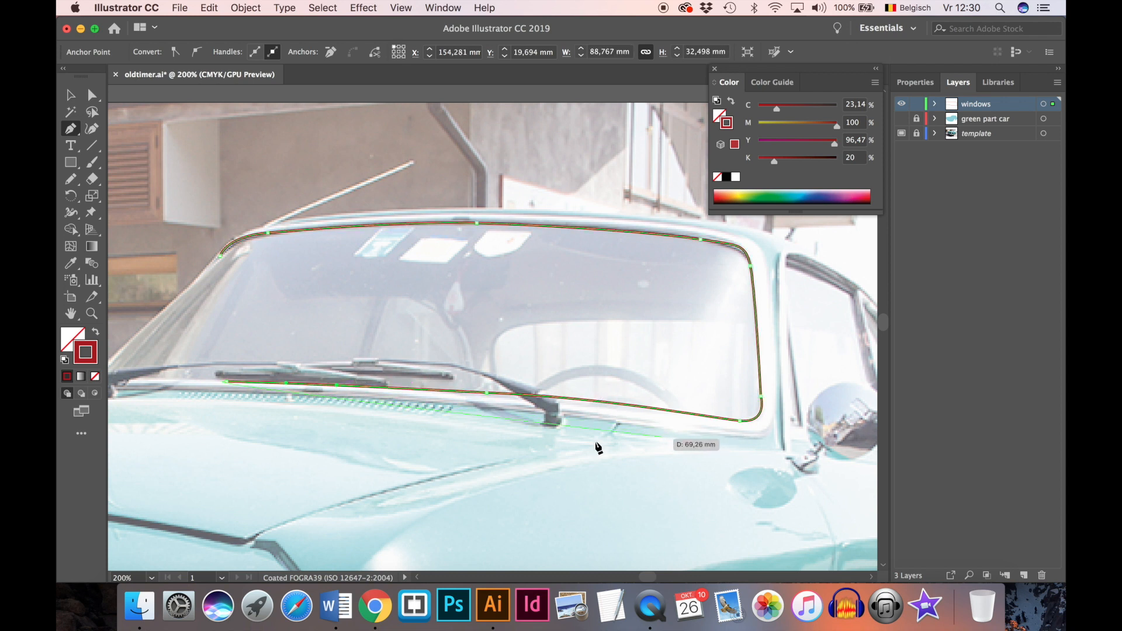
{"action": "left_click_drag", "start_coordinate": [279, 419], "coordinate": [544, 438]}
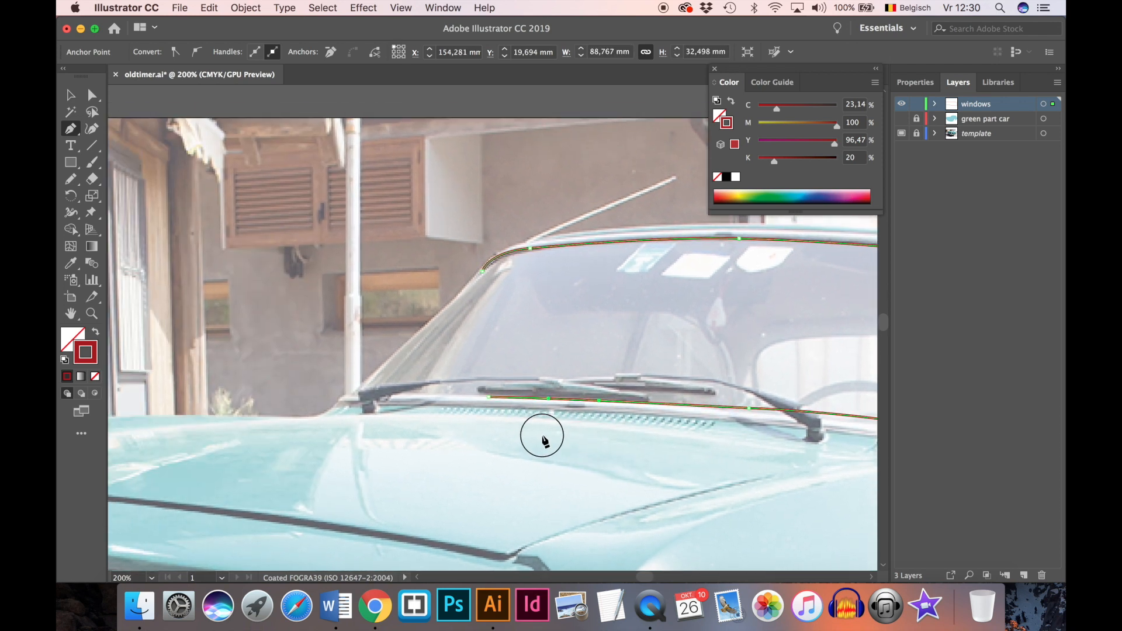
{"action": "left_click", "coordinate": [355, 397]}
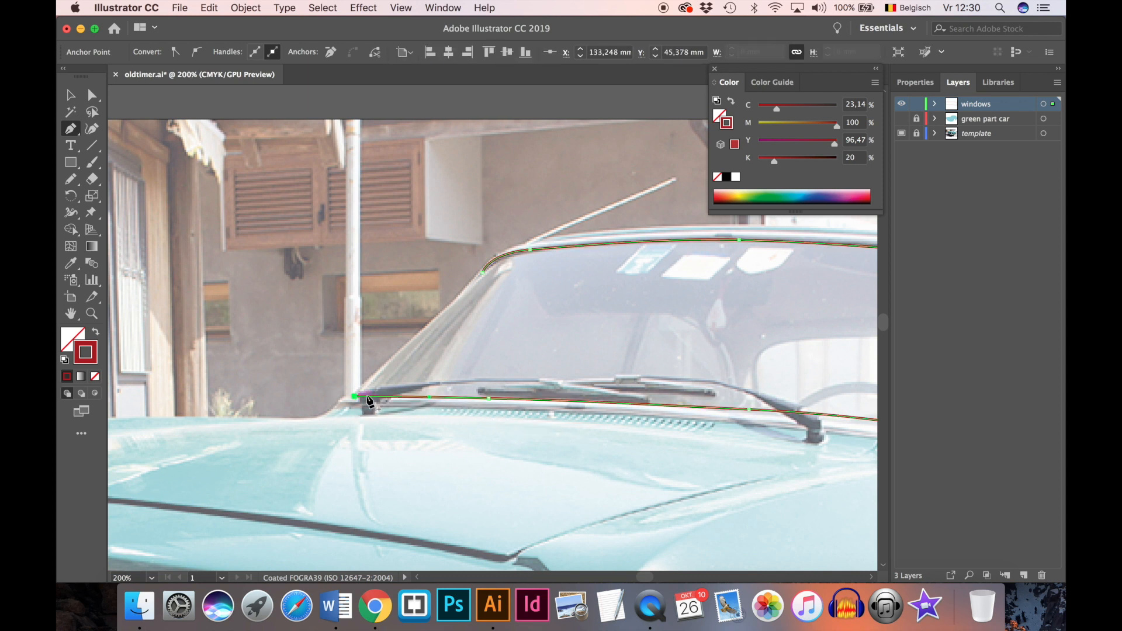
{"action": "left_click", "coordinate": [483, 273]}
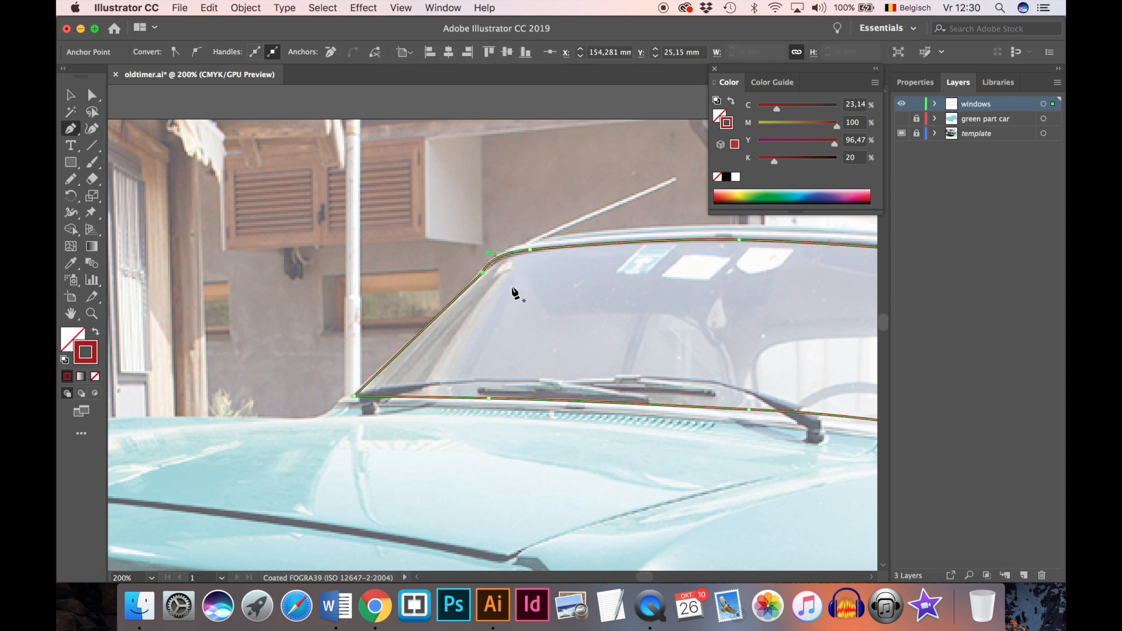
{"action": "left_click_drag", "start_coordinate": [489, 255], "coordinate": [502, 255]}
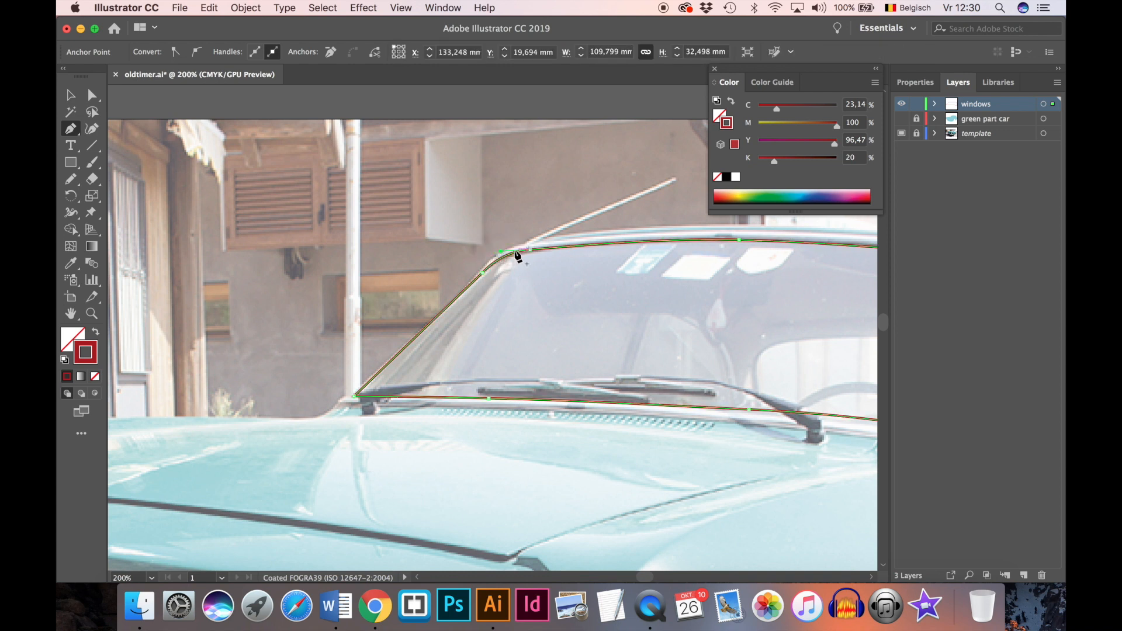
- Remove the windshield path's stroke and fill it with the blue swatch C=70 M=15 Y=0 K=0
{"action": "left_click", "coordinate": [95, 376]}
{"action": "left_click", "coordinate": [70, 341]}
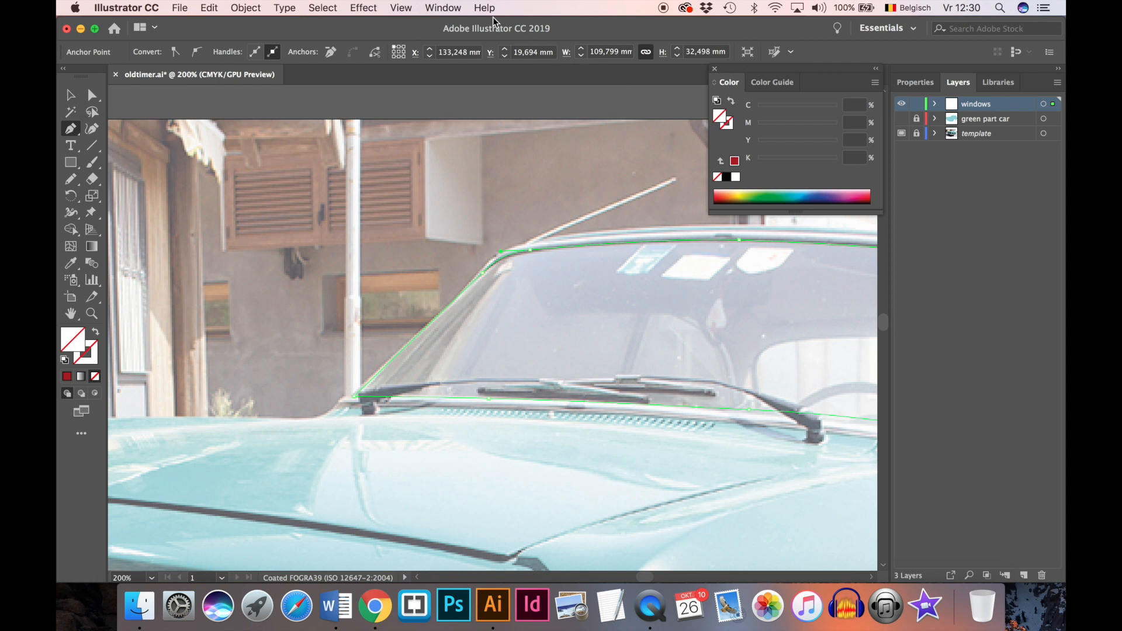
{"action": "left_click", "coordinate": [443, 7]}
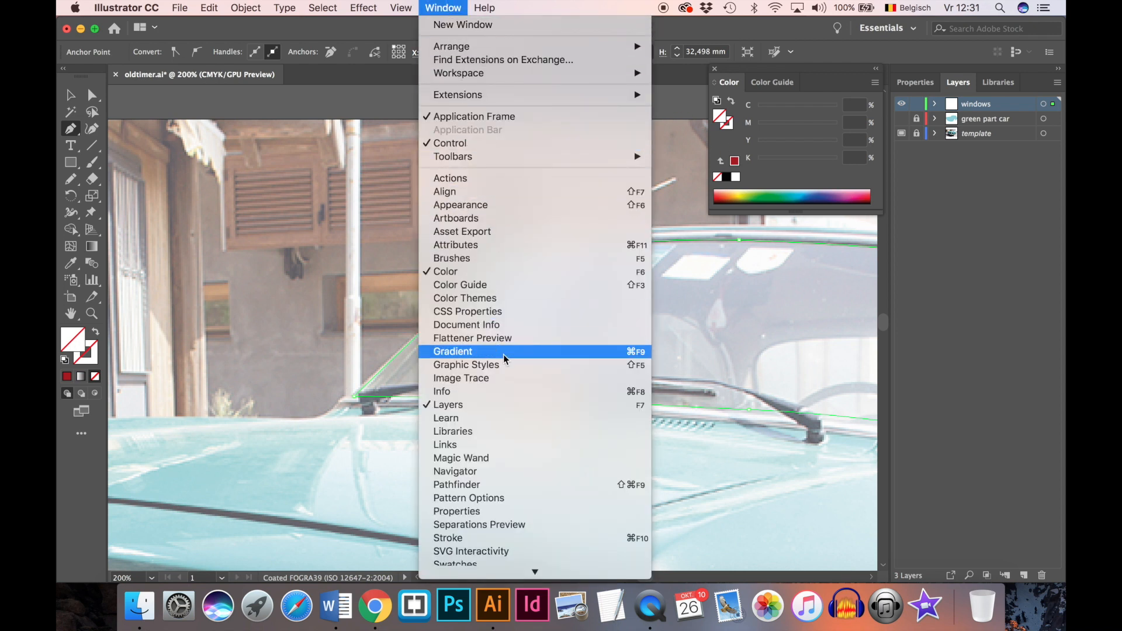
{"action": "mouse_move", "coordinate": [515, 573]}
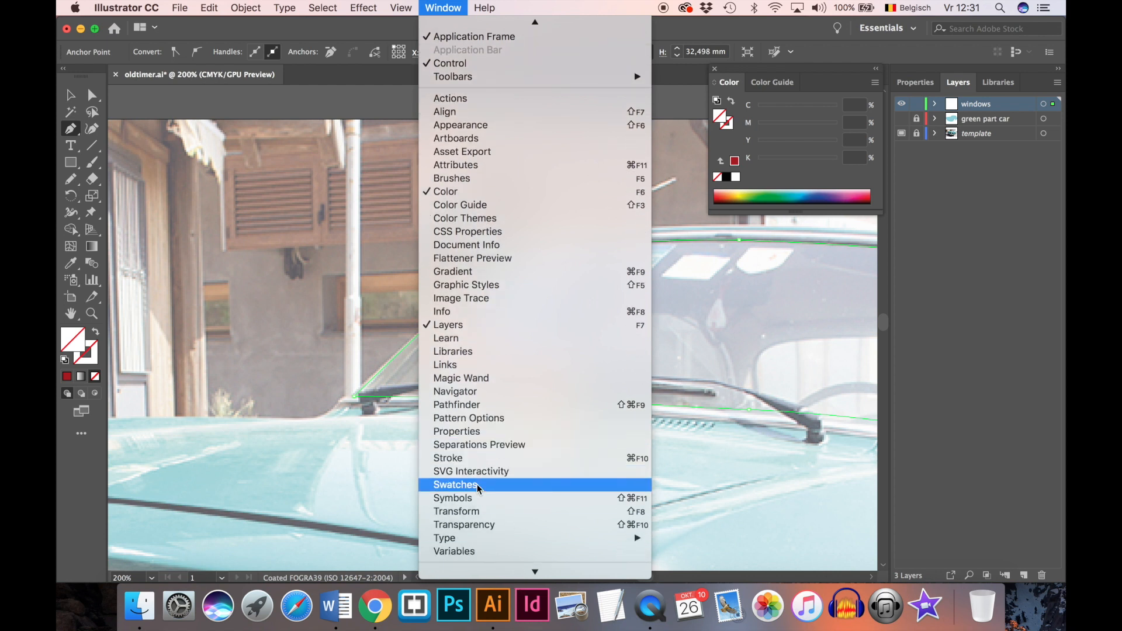
{"action": "left_click", "coordinate": [916, 50]}
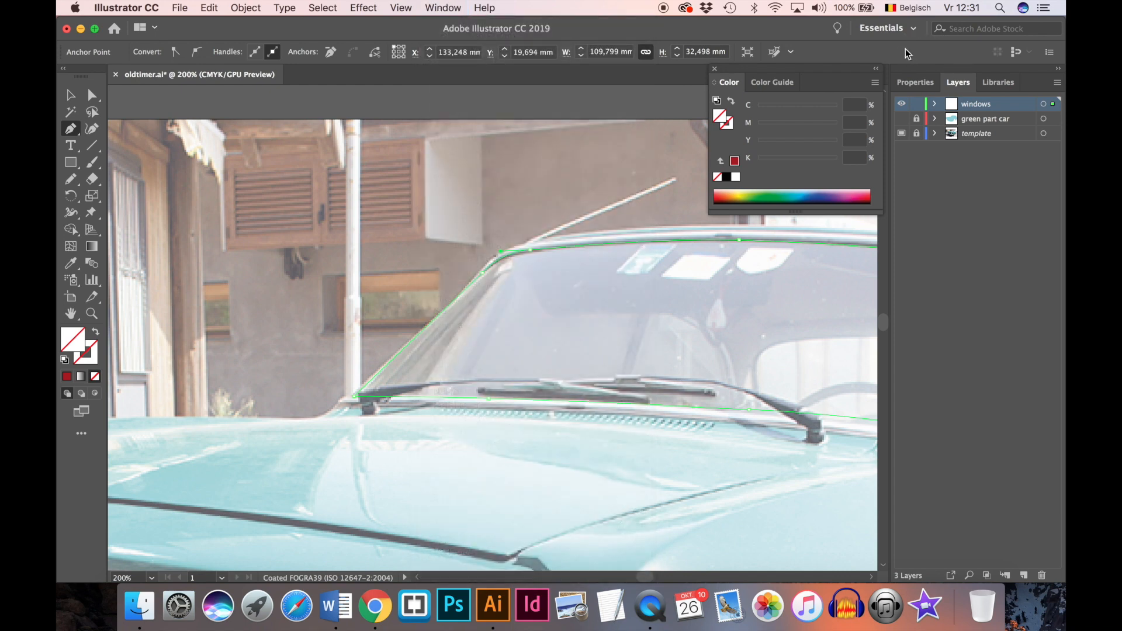
{"action": "left_click", "coordinate": [919, 82]}
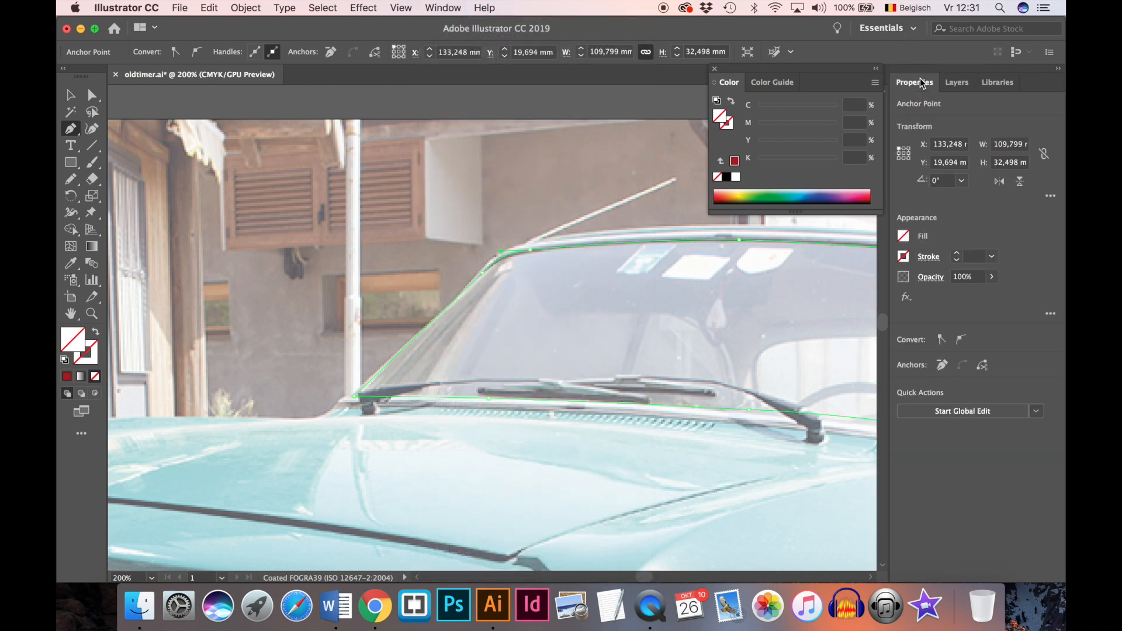
{"action": "left_click", "coordinate": [904, 236]}
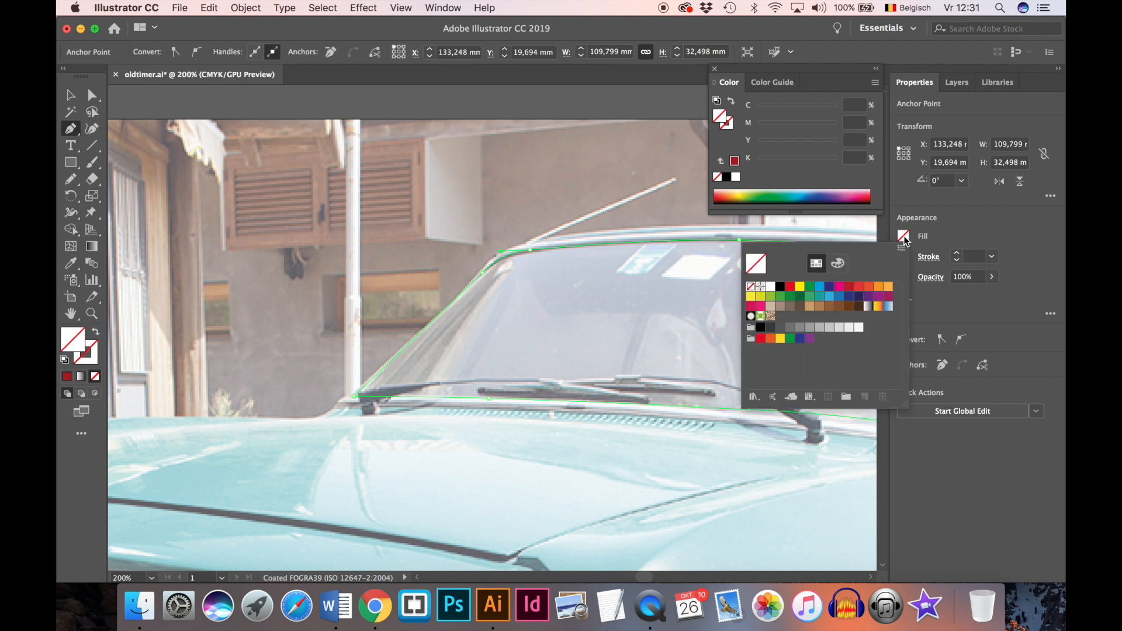
{"action": "left_click", "coordinate": [830, 298]}
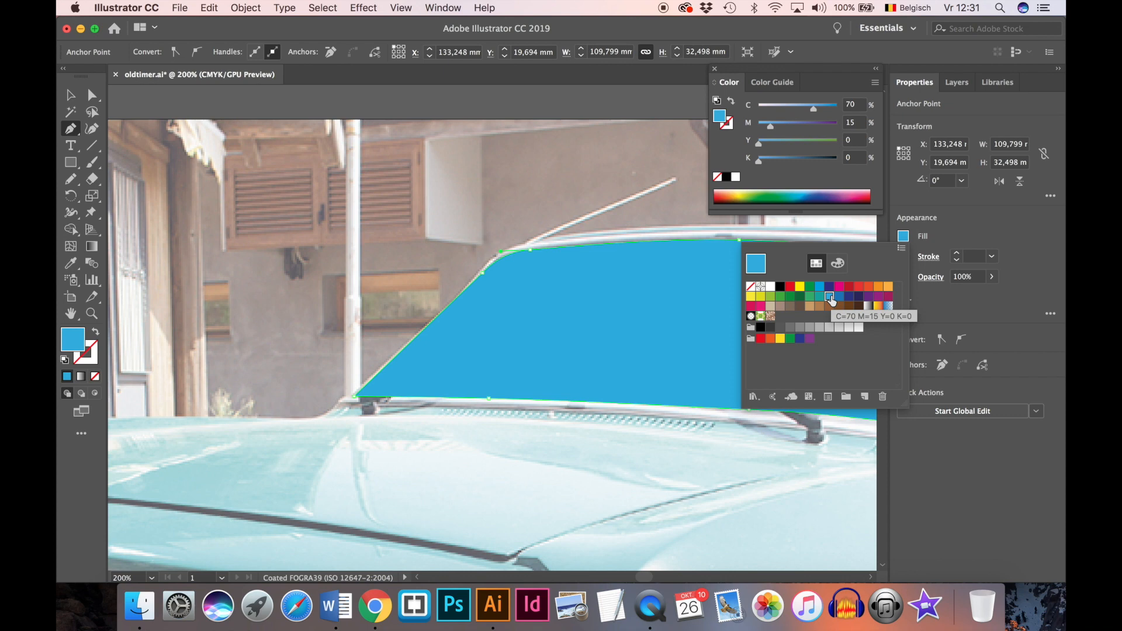
{"action": "key", "text": "Escape"}
- Show and unlock the "green part car" layer, and deselect the windshield shape
{"action": "key", "text": "super+minus"}
{"action": "key", "text": "super+minus"}
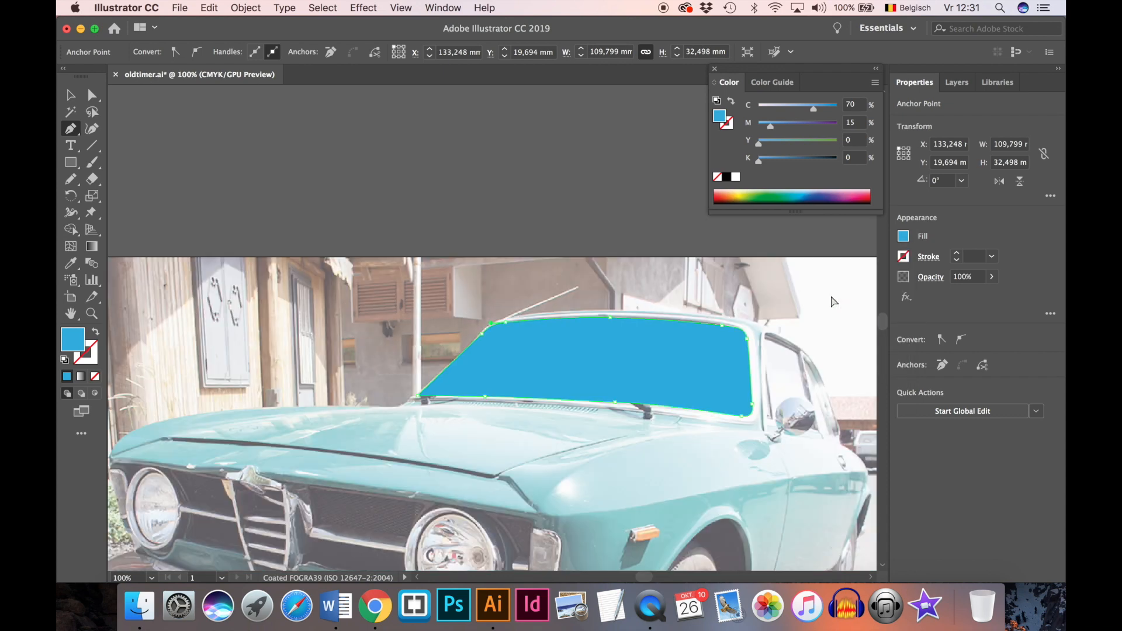
{"action": "left_click", "coordinate": [960, 83]}
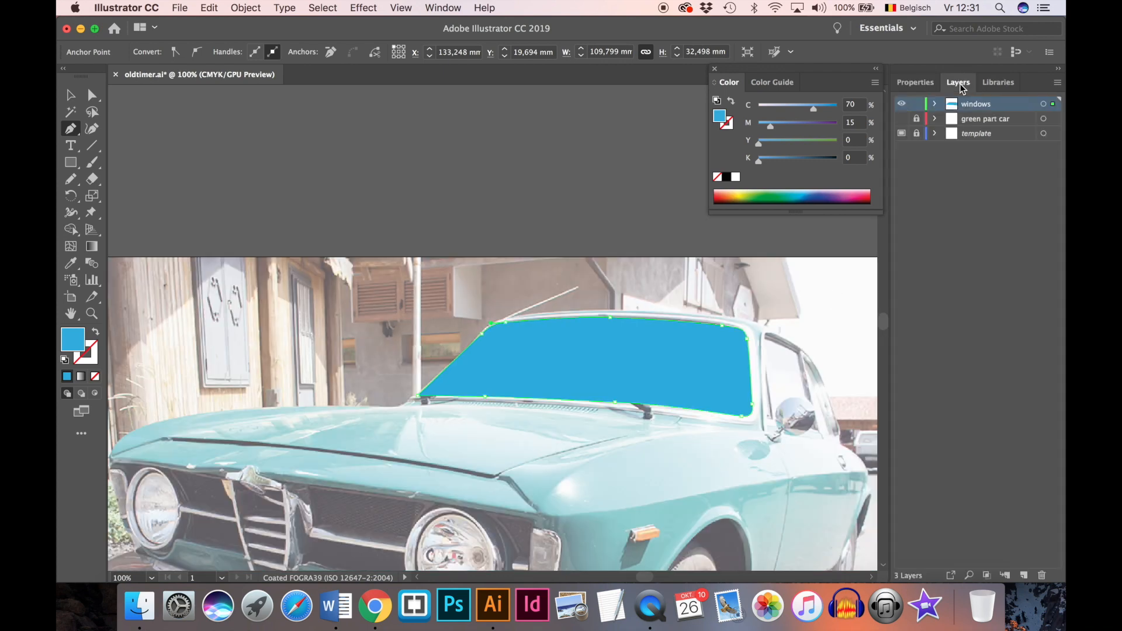
{"action": "left_click", "coordinate": [902, 119]}
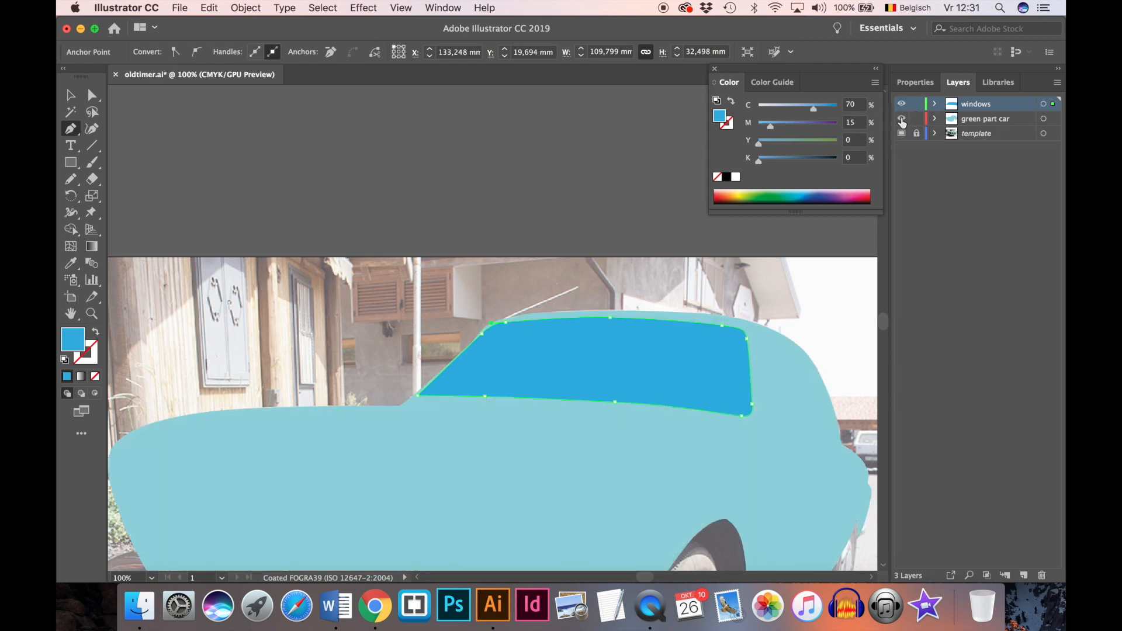
{"action": "key", "text": "super+minus"}
{"action": "key", "text": "super+minus"}
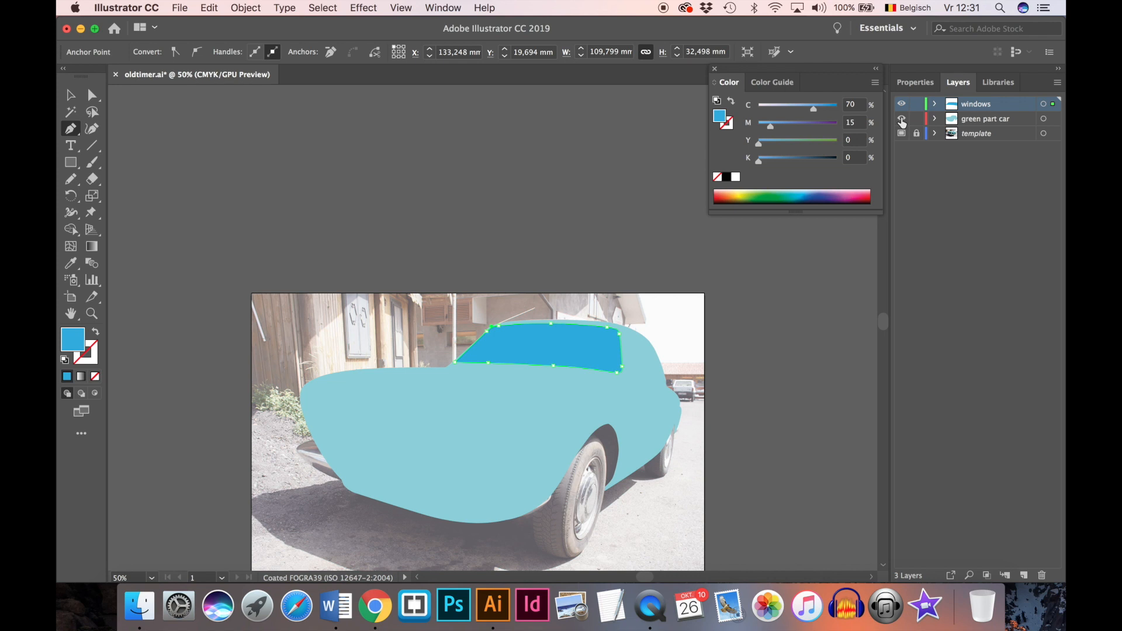
{"action": "key", "text": "v"}
{"action": "left_click", "coordinate": [422, 167]}
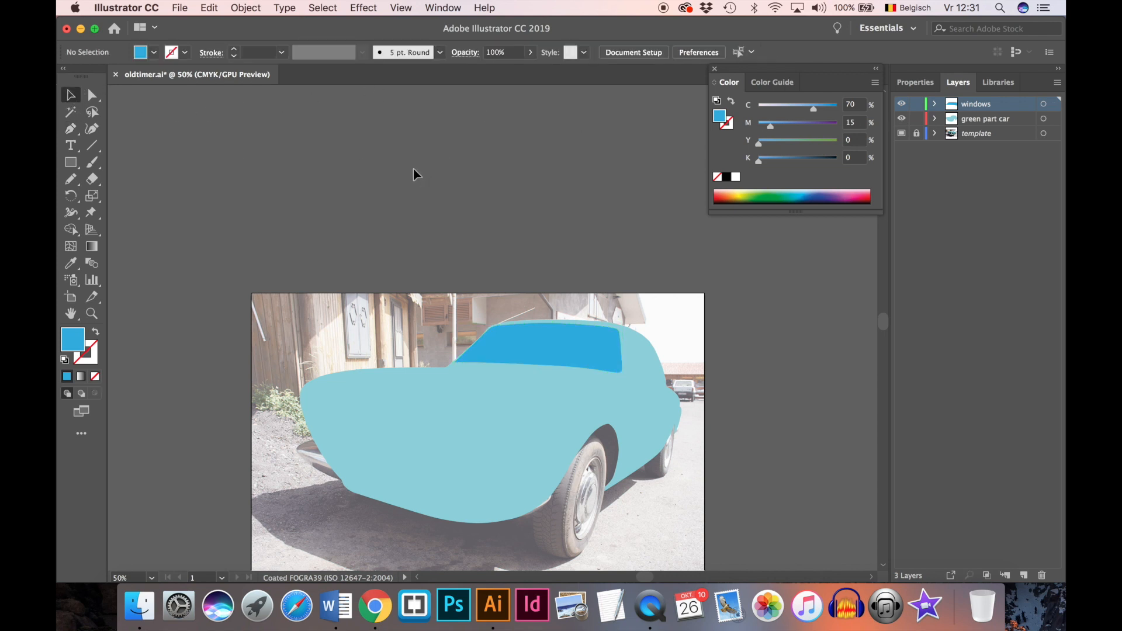
- Hide the "template" layer to examine the roof and windshield edges without the photo
{"action": "key", "text": "super+plus"}
{"action": "key", "text": "super+plus"}
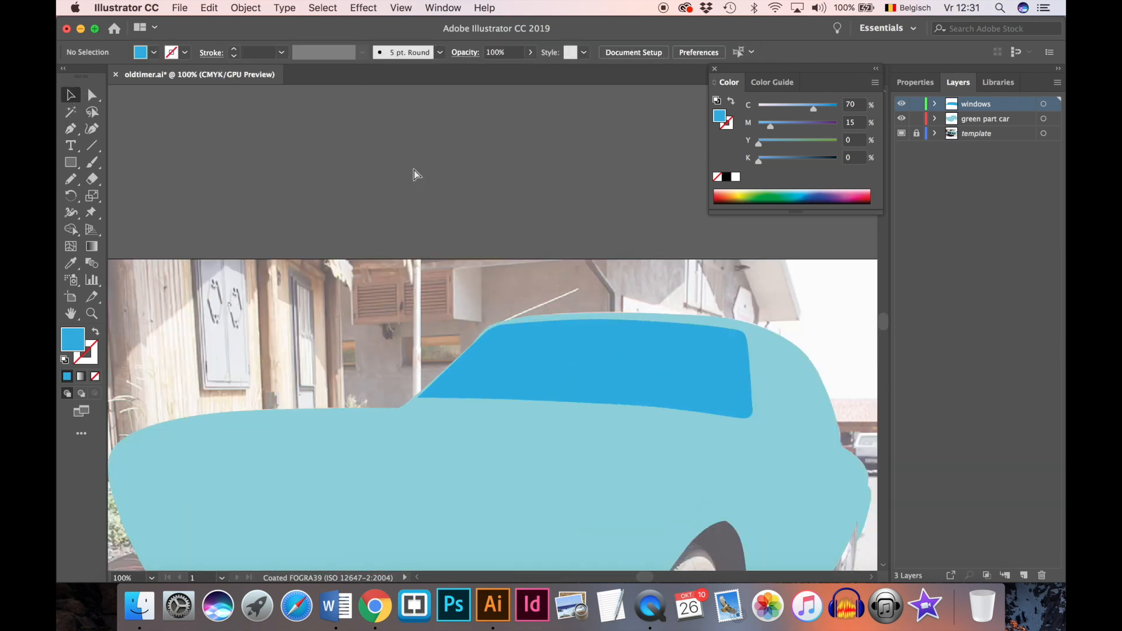
{"action": "key", "text": "super+plus"}
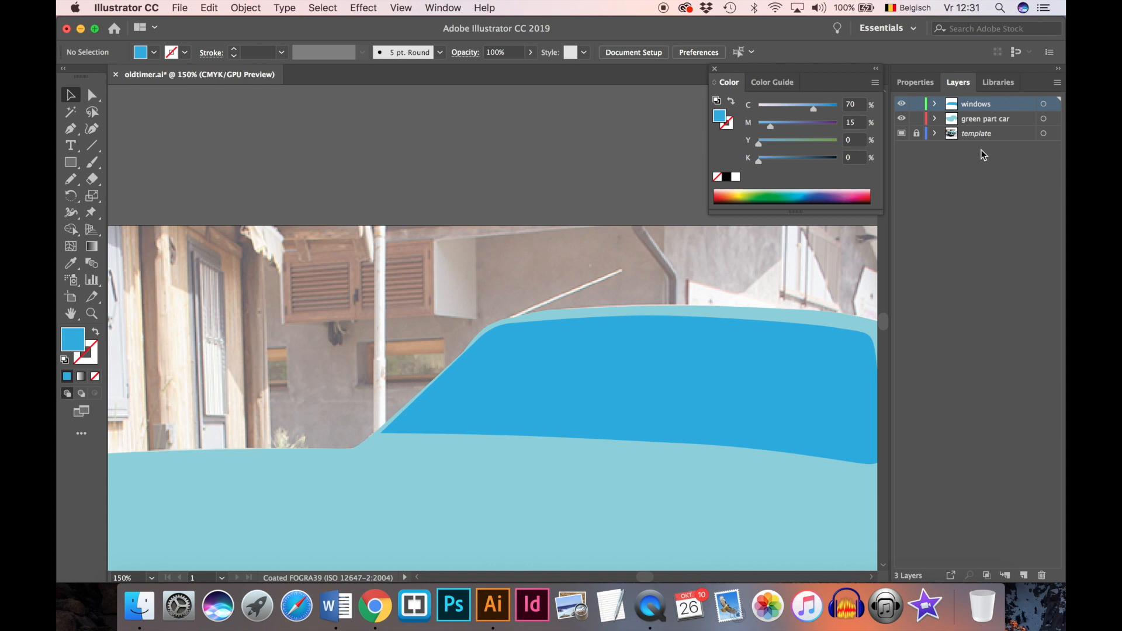
{"action": "key", "text": "super+plus"}
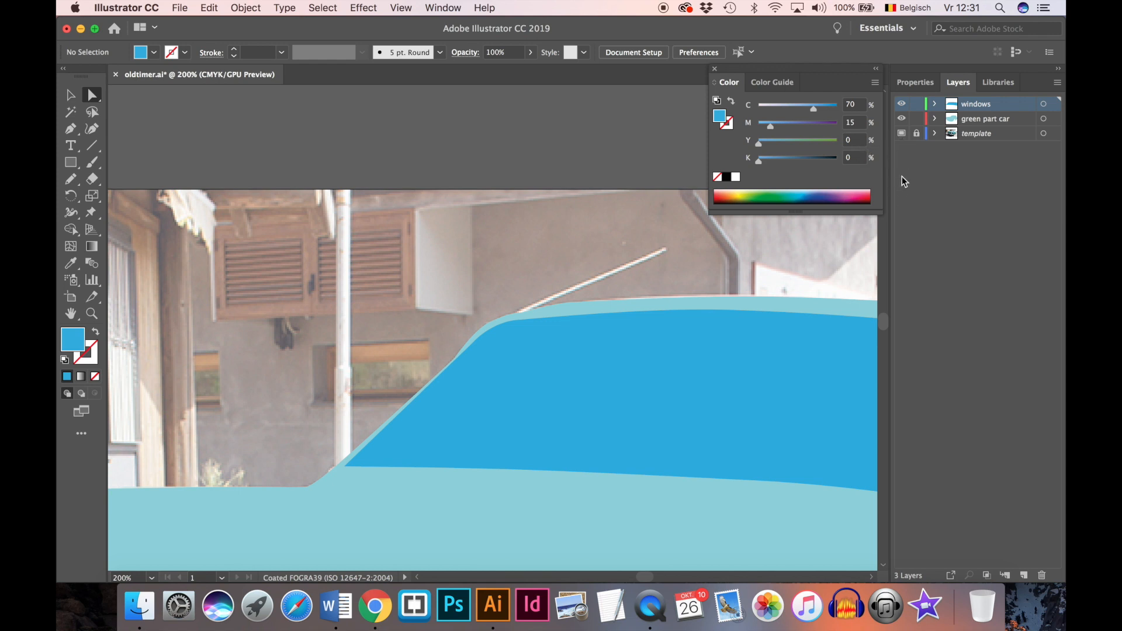
{"action": "left_click", "coordinate": [901, 134]}
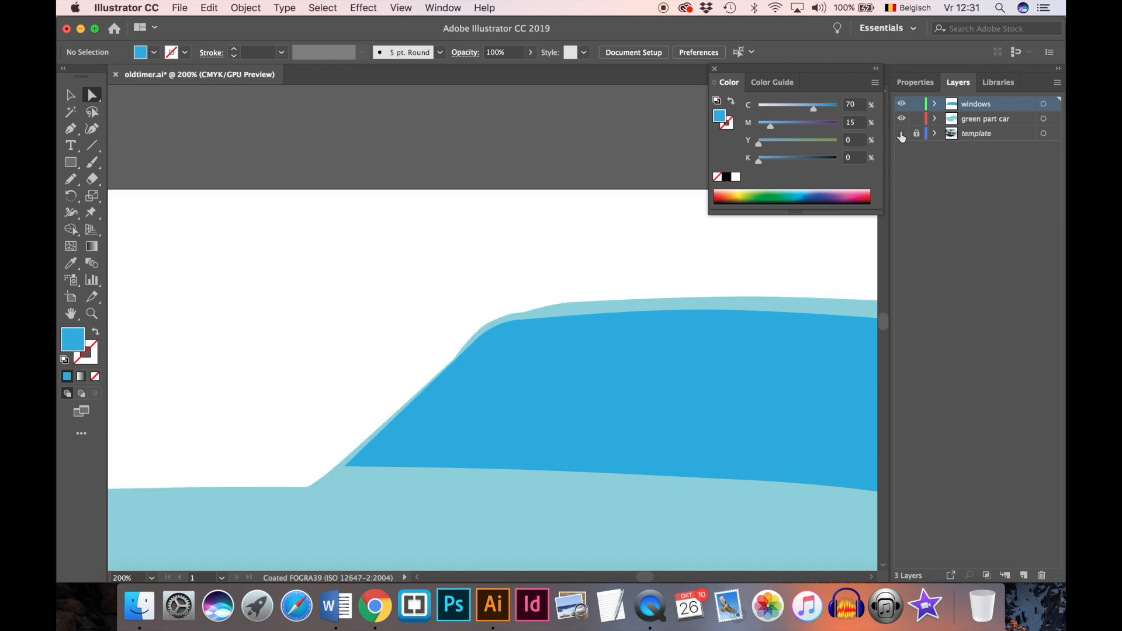
- Remove the surplus anchor point from the car body's bumpy roof corner above the windshield with the Delete Anchor Point tool
{"action": "left_click", "coordinate": [526, 313]}
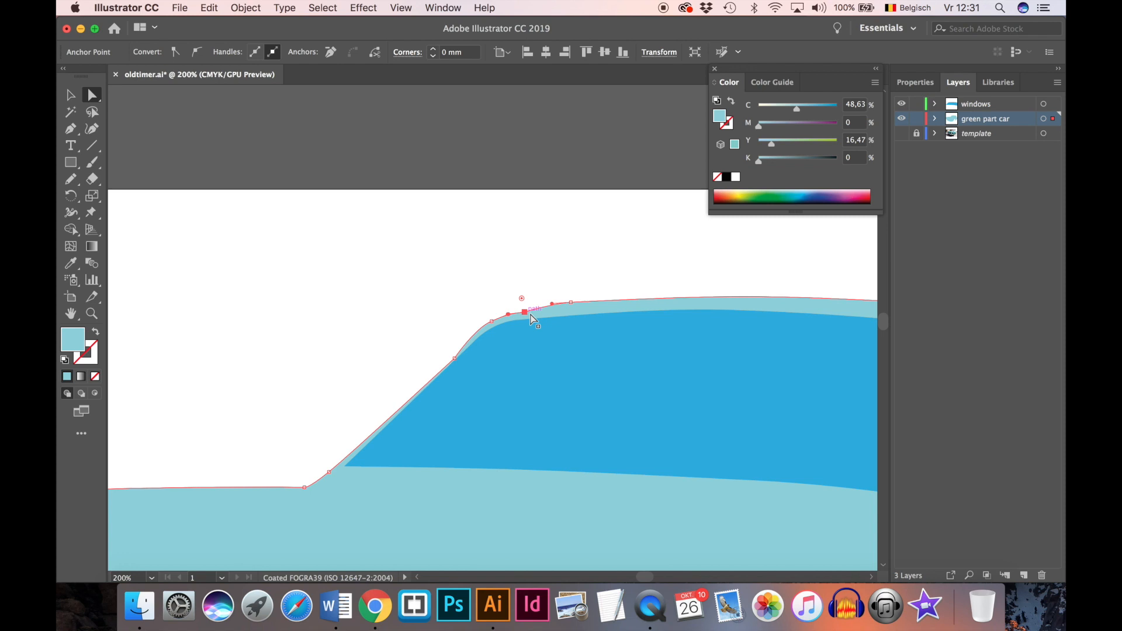
{"action": "mouse_move", "coordinate": [526, 313]}
{"action": "left_mouse_down"}
{"action": "mouse_move", "coordinate": [534, 307]}
{"action": "mouse_move", "coordinate": [528, 313]}
{"action": "left_mouse_up"}
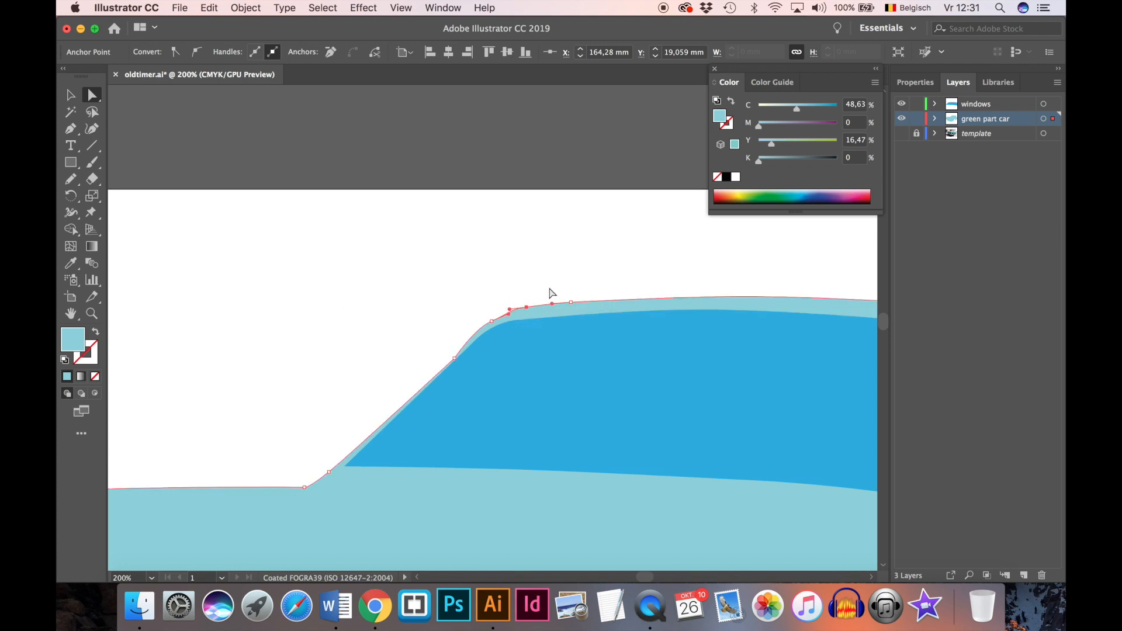
{"action": "left_click_drag", "start_coordinate": [71, 129], "coordinate": [196, 162]}
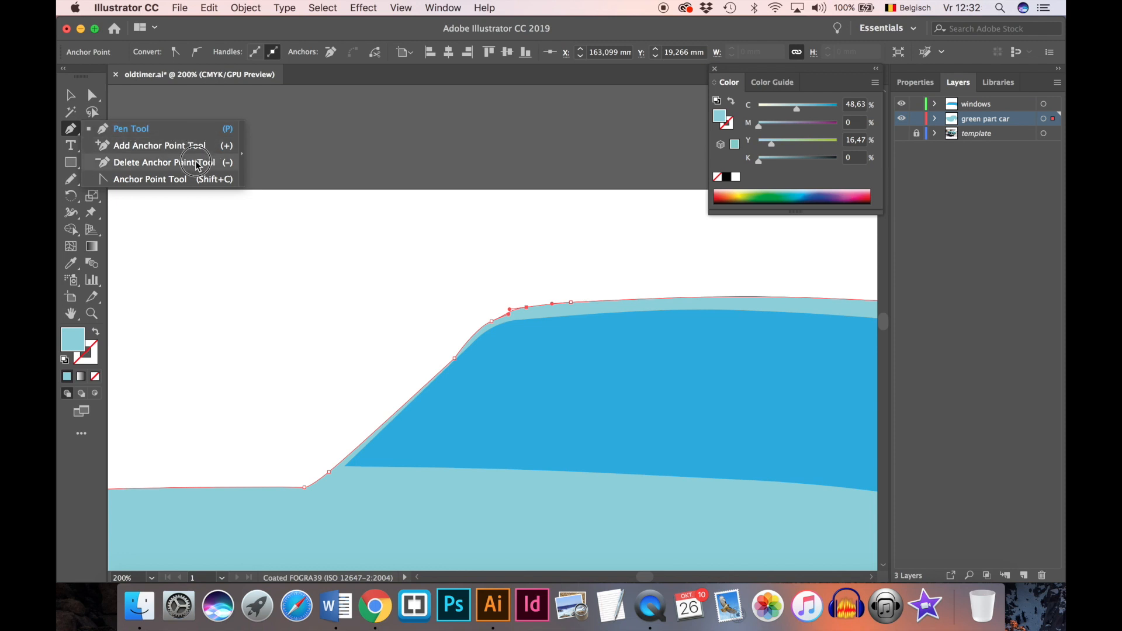
{"action": "left_click_drag", "start_coordinate": [196, 165], "coordinate": [196, 165]}
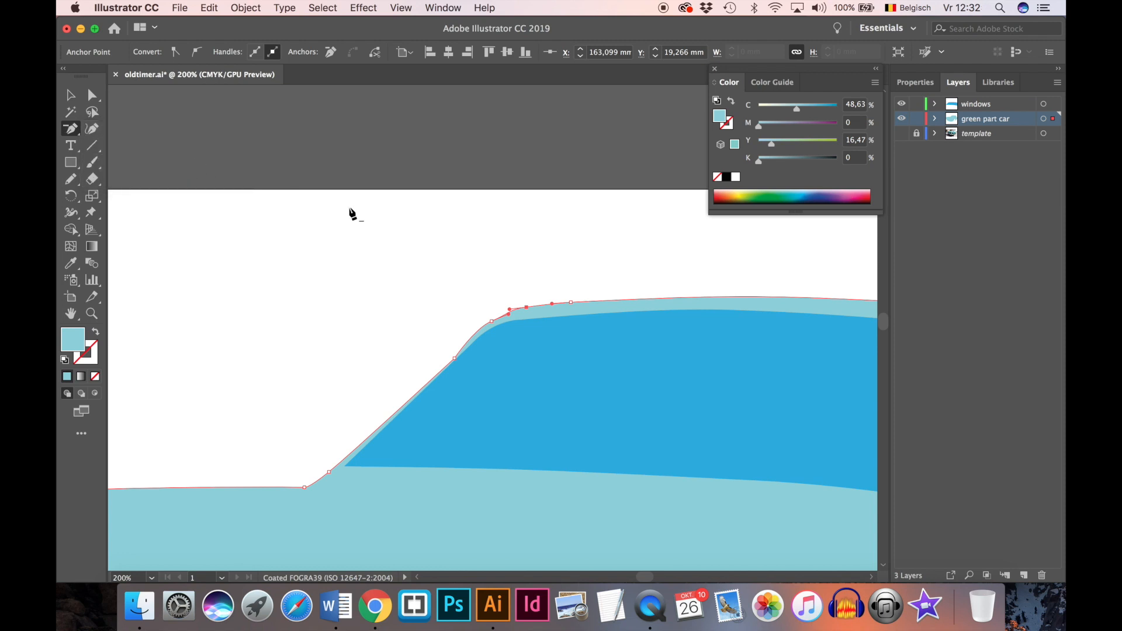
{"action": "left_click", "coordinate": [526, 307]}
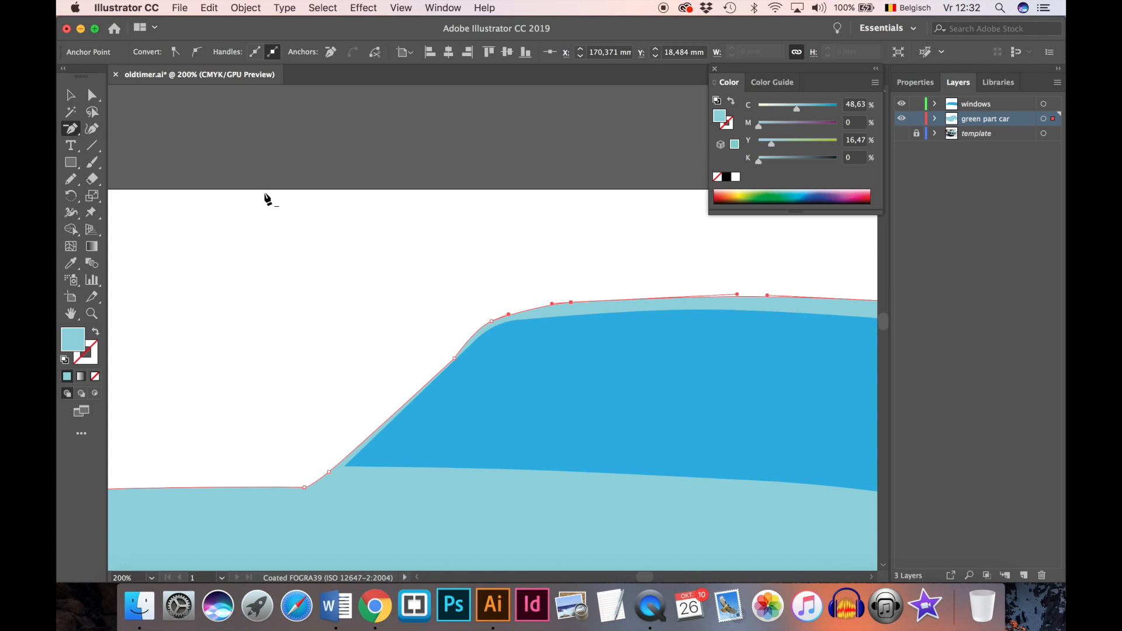
- Reshape the car body's front roof corner by adjusting its anchors and handles into one smooth curve, and deselect it
{"action": "left_click_drag", "start_coordinate": [75, 135], "coordinate": [163, 170]}
{"action": "left_click_drag", "start_coordinate": [70, 129], "coordinate": [158, 136]}
{"action": "left_click_drag", "start_coordinate": [96, 97], "coordinate": [163, 97]}
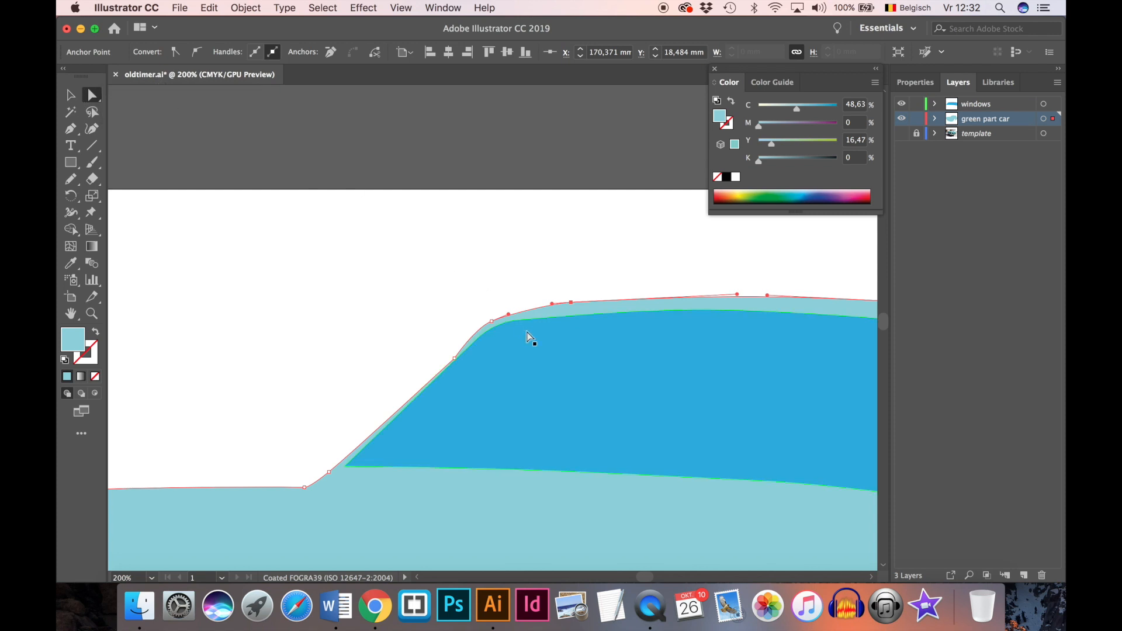
{"action": "left_click_drag", "start_coordinate": [551, 305], "coordinate": [525, 307]}
{"action": "left_click", "coordinate": [492, 322]}
{"action": "left_click_drag", "start_coordinate": [474, 329], "coordinate": [502, 314]}
{"action": "left_click", "coordinate": [482, 284]}
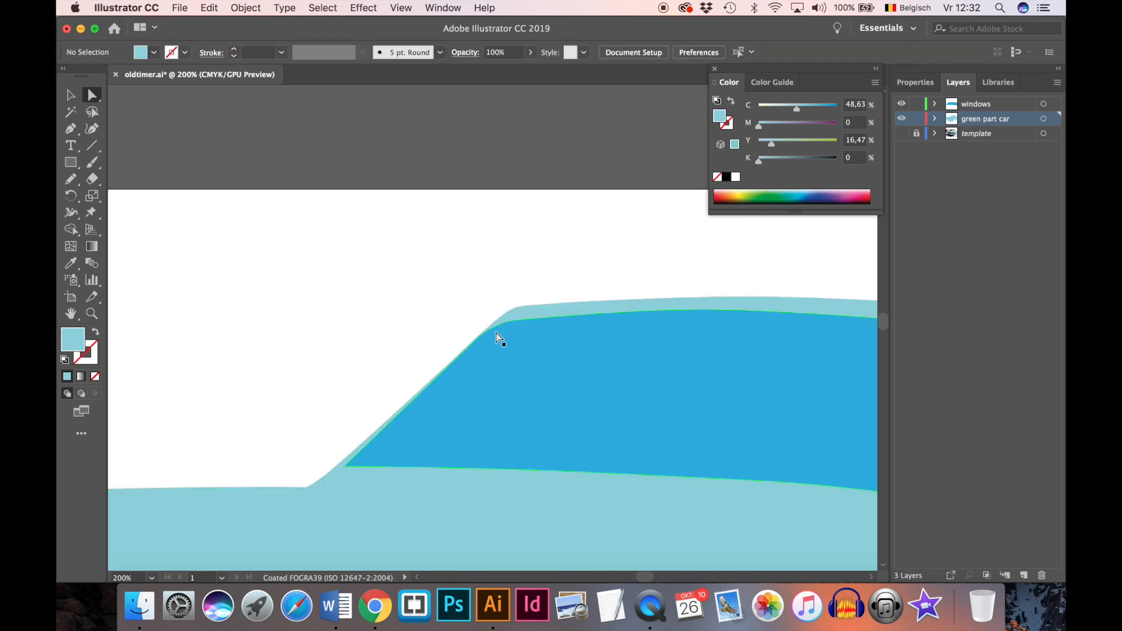
- Reshape the windshield's upper front corner by moving its anchors and handles so its edge runs evenly inside the roof contour
{"action": "left_click", "coordinate": [478, 342]}
{"action": "left_click_drag", "start_coordinate": [479, 343], "coordinate": [485, 340]}
{"action": "left_click_drag", "start_coordinate": [520, 320], "coordinate": [531, 321]}
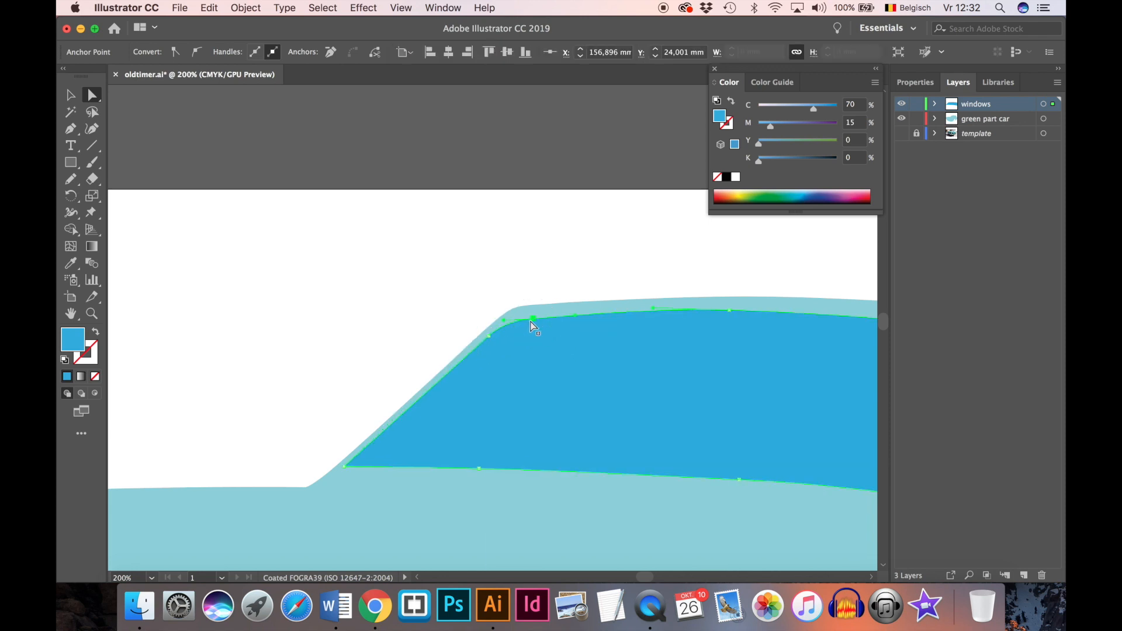
{"action": "left_click", "coordinate": [493, 332]}
{"action": "left_click_drag", "start_coordinate": [491, 336], "coordinate": [497, 329]}
{"action": "left_click", "coordinate": [410, 290]}
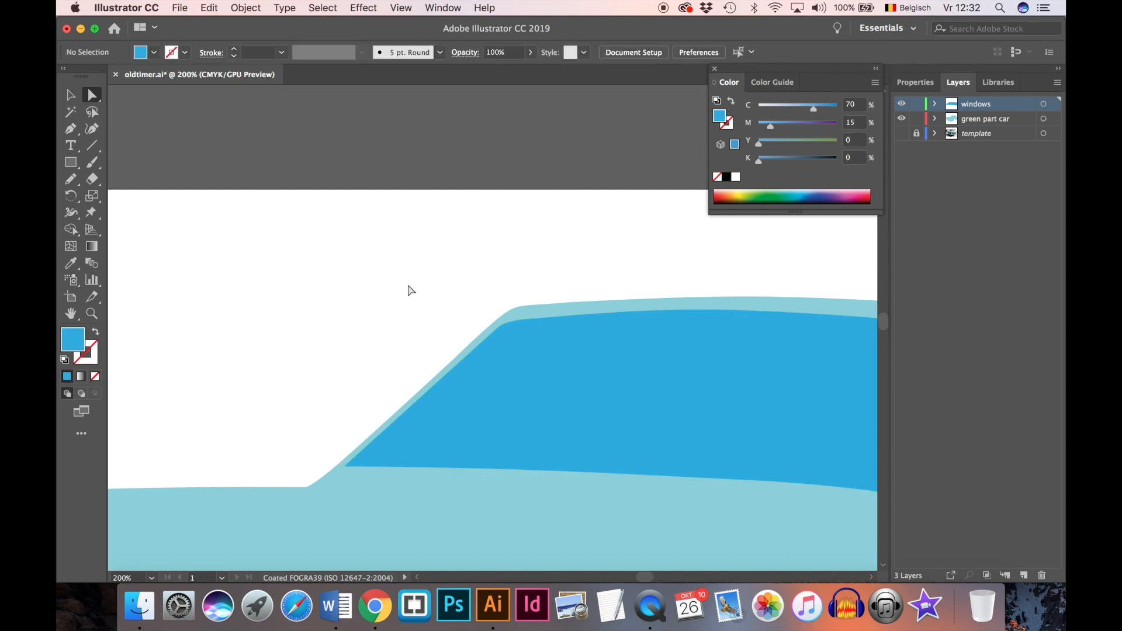
{"action": "left_click", "coordinate": [510, 328]}
{"action": "left_click_drag", "start_coordinate": [532, 321], "coordinate": [543, 316]}
{"action": "key", "text": "super+minus"}
{"action": "key", "text": "super+minus"}
{"action": "key", "text": "super+minus"}
{"action": "key", "text": "super+minus"}
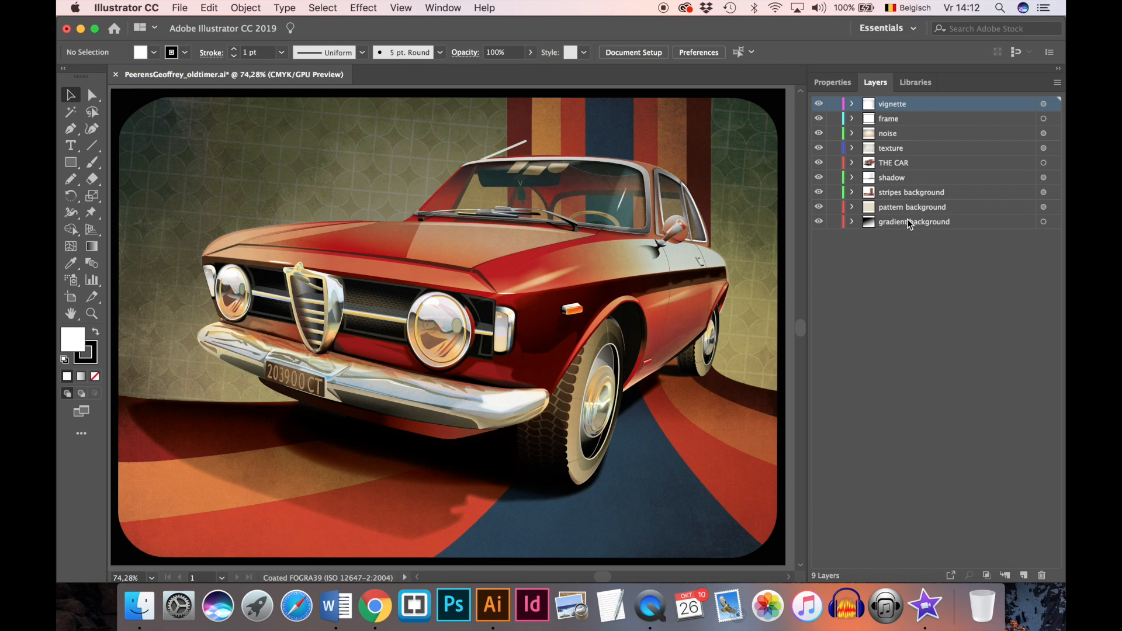
- Expand "THE CAR" layer in the finished red car illustration
{"action": "left_click", "coordinate": [853, 164]}
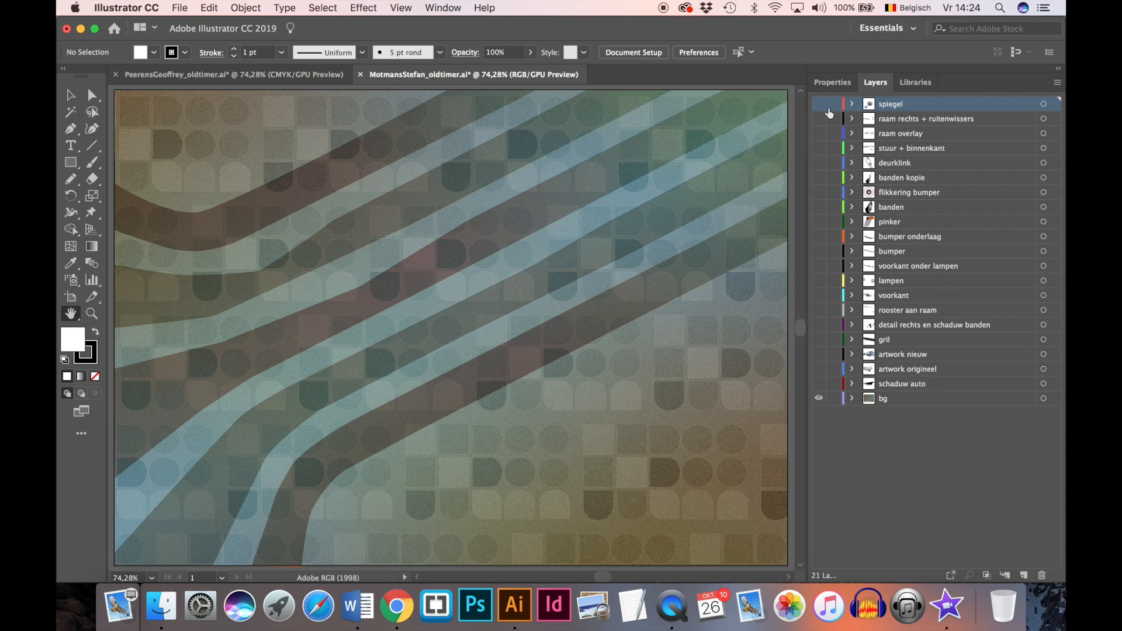
- Show the layers "schaduw auto", "artwork origineel", "artwork nieuw", "gril" and "detail rechts en schaduw banden" one by one
{"action": "left_click", "coordinate": [843, 428]}
{"action": "left_click", "coordinate": [819, 384]}
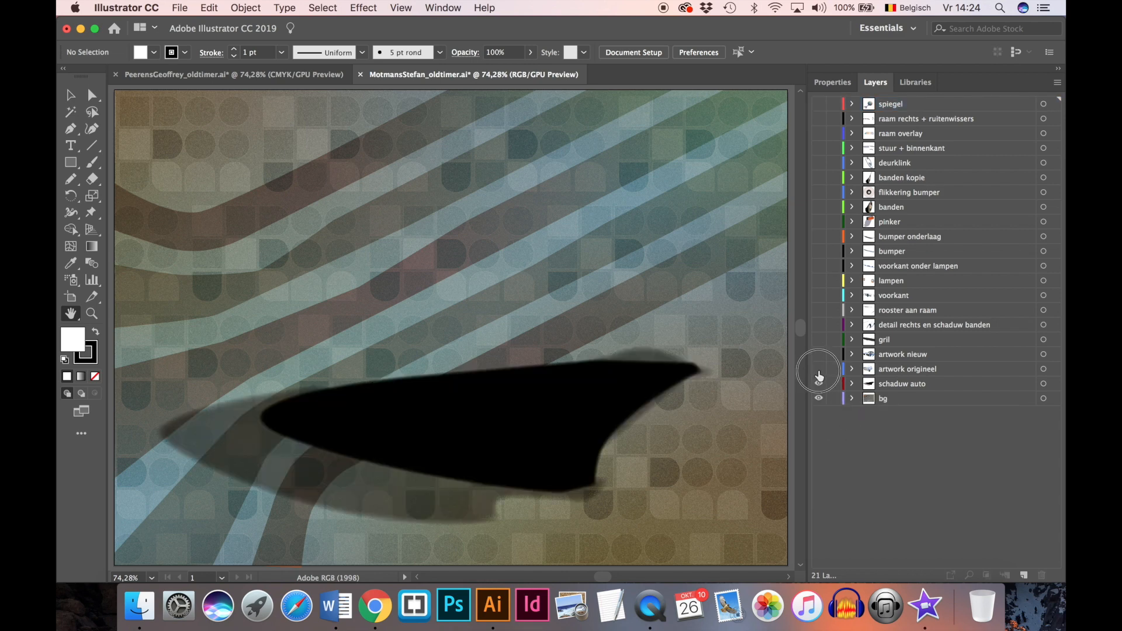
{"action": "left_click", "coordinate": [819, 369]}
{"action": "left_click", "coordinate": [819, 355]}
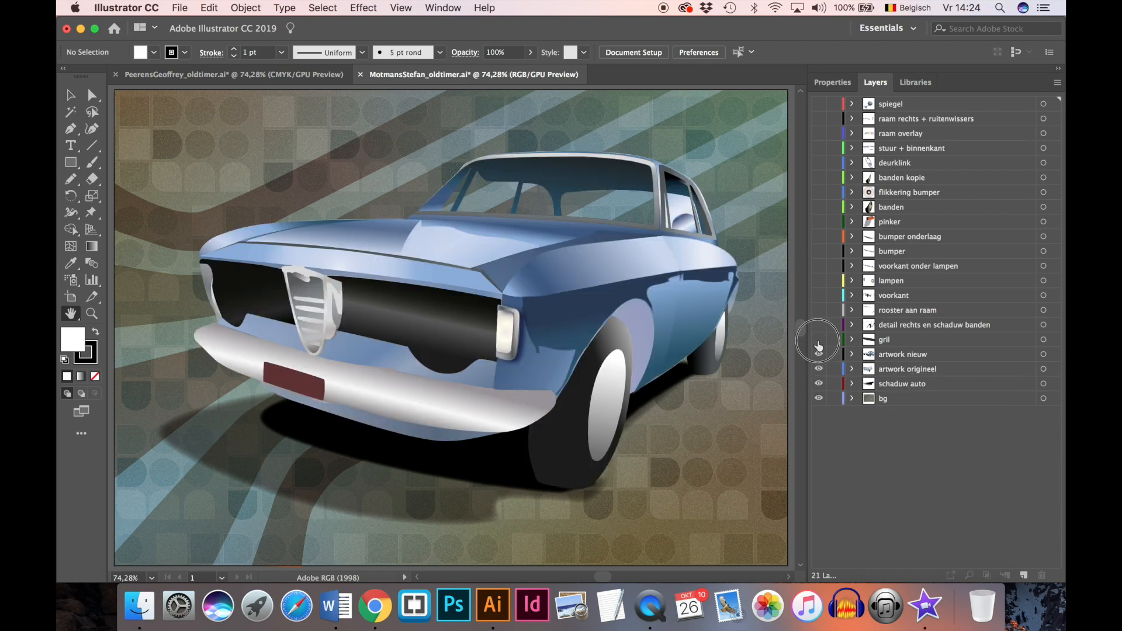
{"action": "left_click", "coordinate": [819, 340]}
{"action": "left_click", "coordinate": [818, 326]}
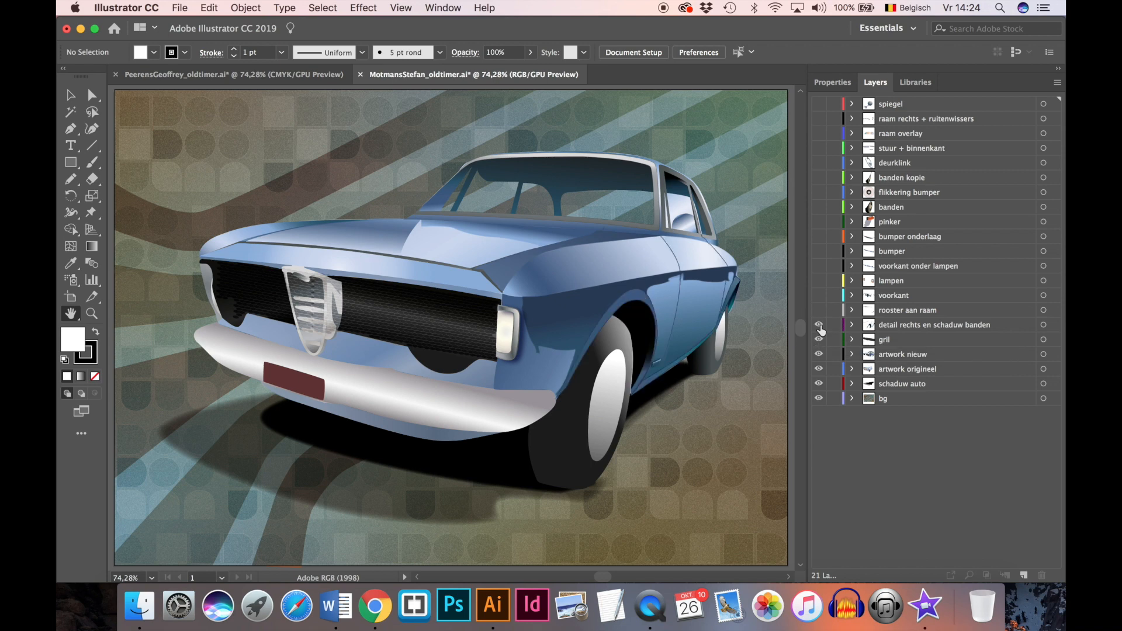
- Show the front-end layers "rooster aan raam", "voorkant", "lampen", "voorkant onder lampen", "bumper" and "bumper onderlaag" in that order
{"action": "left_click", "coordinate": [819, 311]}
{"action": "left_click", "coordinate": [819, 296]}
{"action": "left_click", "coordinate": [819, 281]}
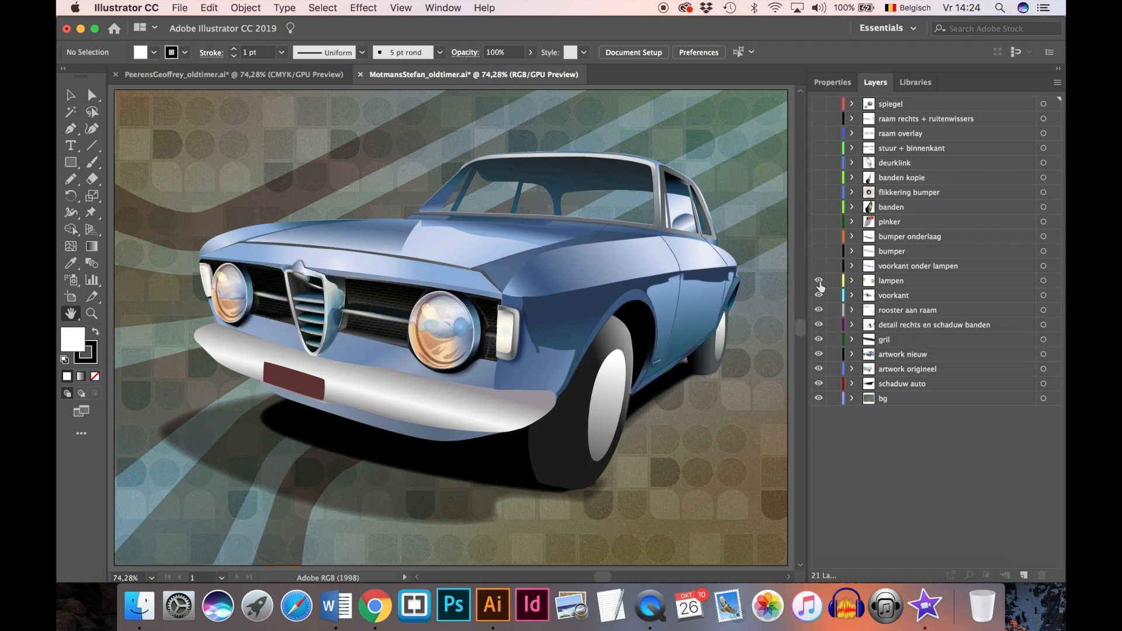
{"action": "left_click", "coordinate": [819, 266]}
{"action": "left_click", "coordinate": [819, 252]}
{"action": "left_click", "coordinate": [819, 237]}
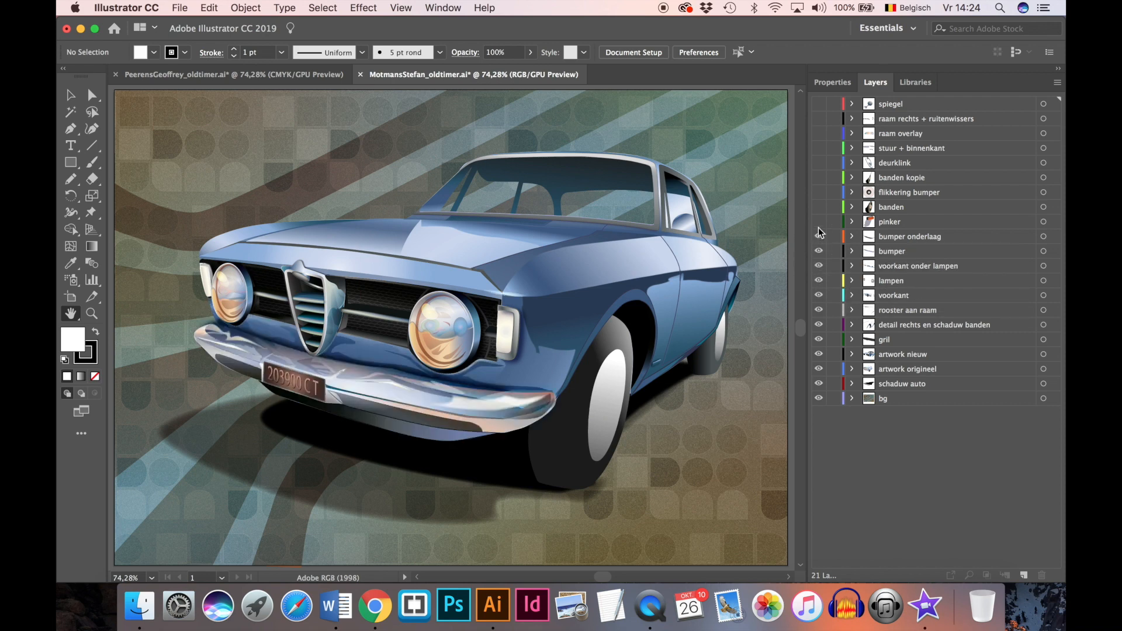
- Show the layers "pinker", "banden", "flikkering bumper", "banden kopie" and "deurklink" in turn
{"action": "left_click", "coordinate": [819, 222]}
{"action": "left_click", "coordinate": [819, 207]}
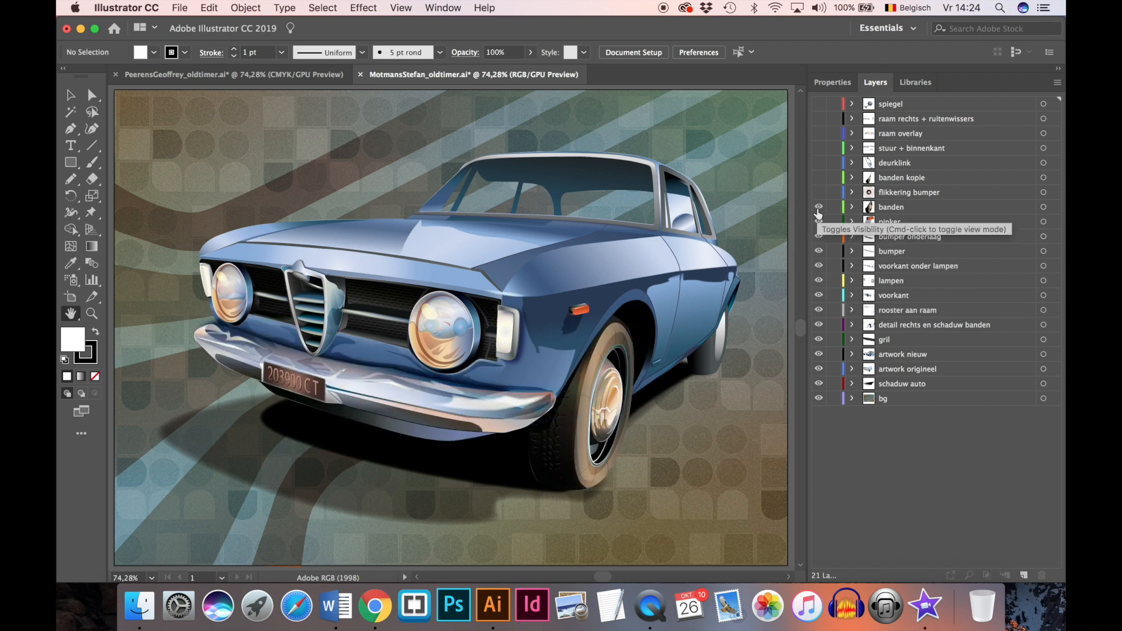
{"action": "left_click", "coordinate": [819, 192]}
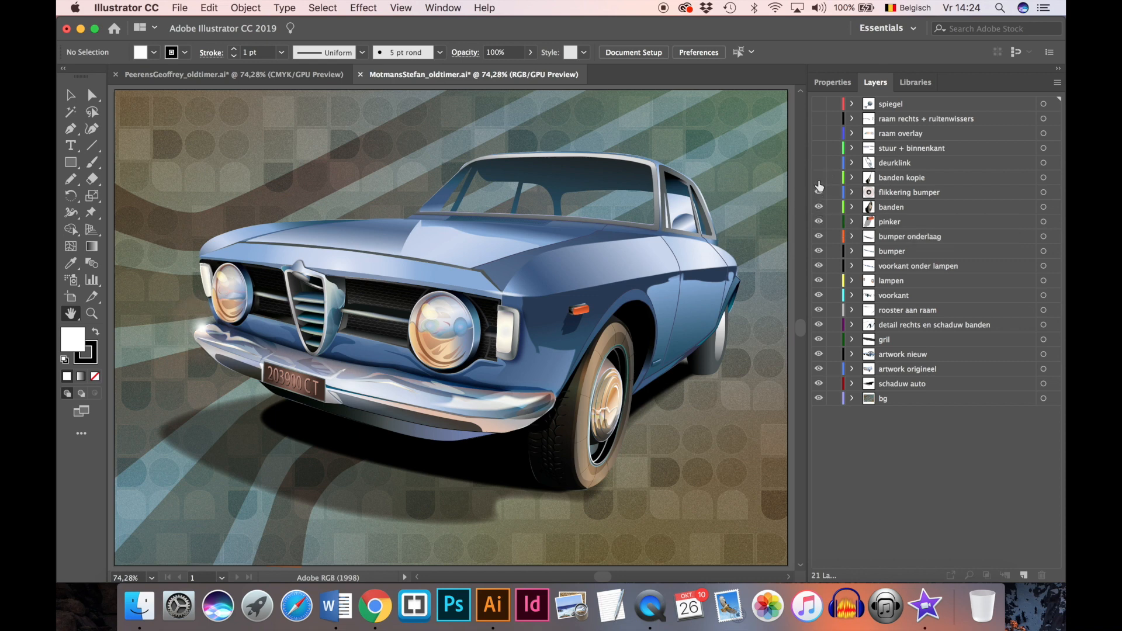
{"action": "left_click", "coordinate": [819, 178]}
{"action": "left_click", "coordinate": [819, 163]}
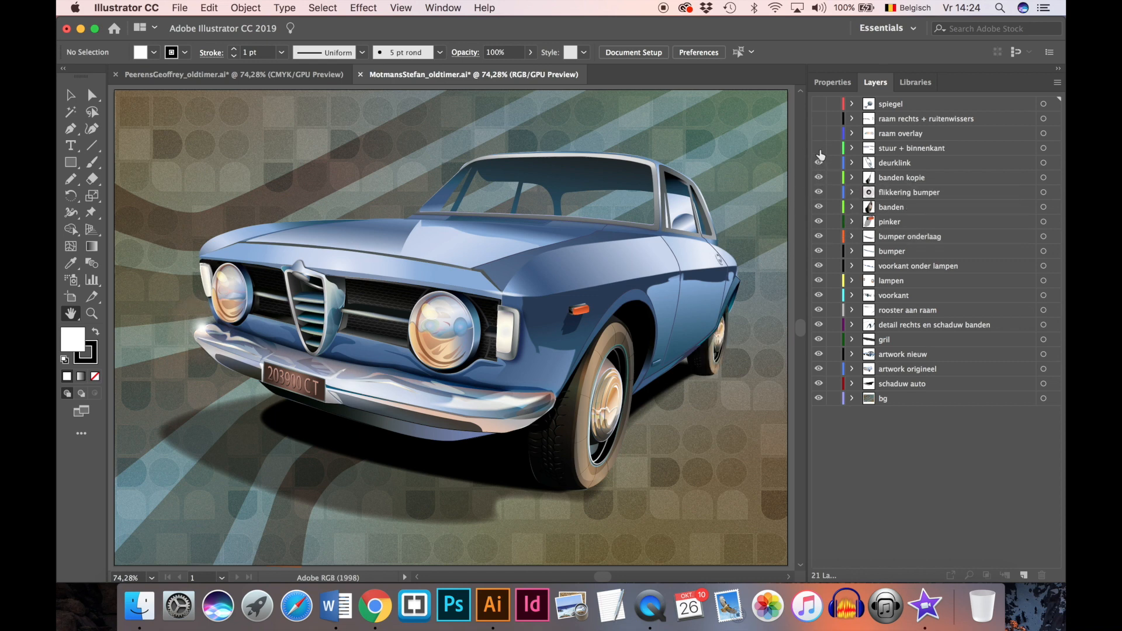
- Show the remaining hidden layers "stuur + binnenkant", "raam overlay", "raam rechts + ruitenwissers" and "spiegel"
{"action": "left_click", "coordinate": [819, 149]}
{"action": "left_click", "coordinate": [819, 133]}
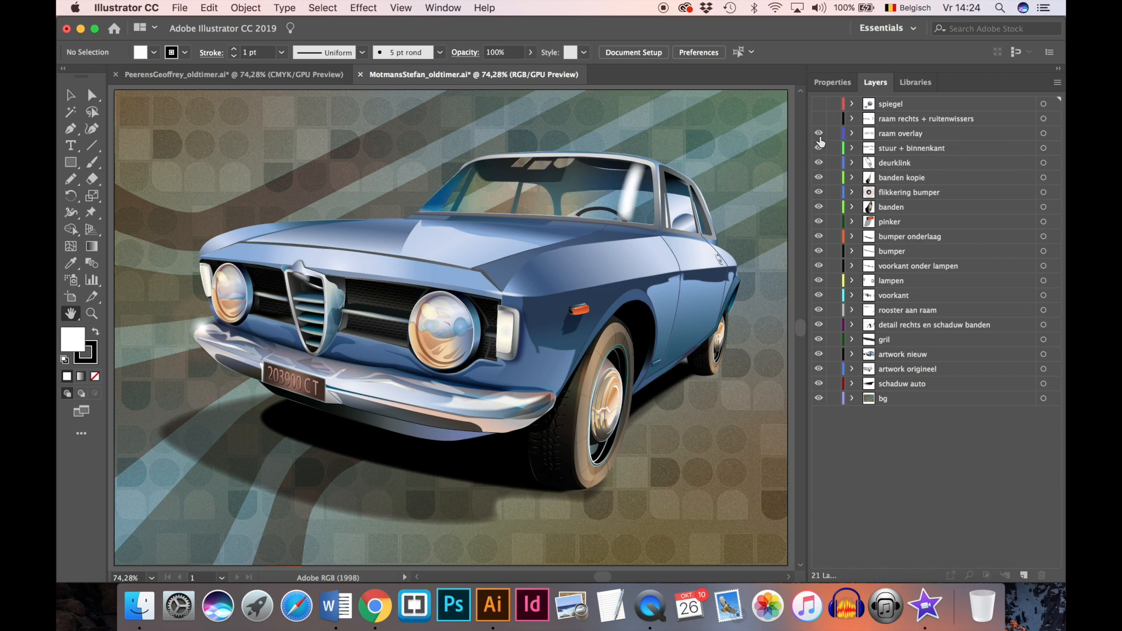
{"action": "left_click", "coordinate": [819, 118]}
{"action": "left_click", "coordinate": [818, 104]}
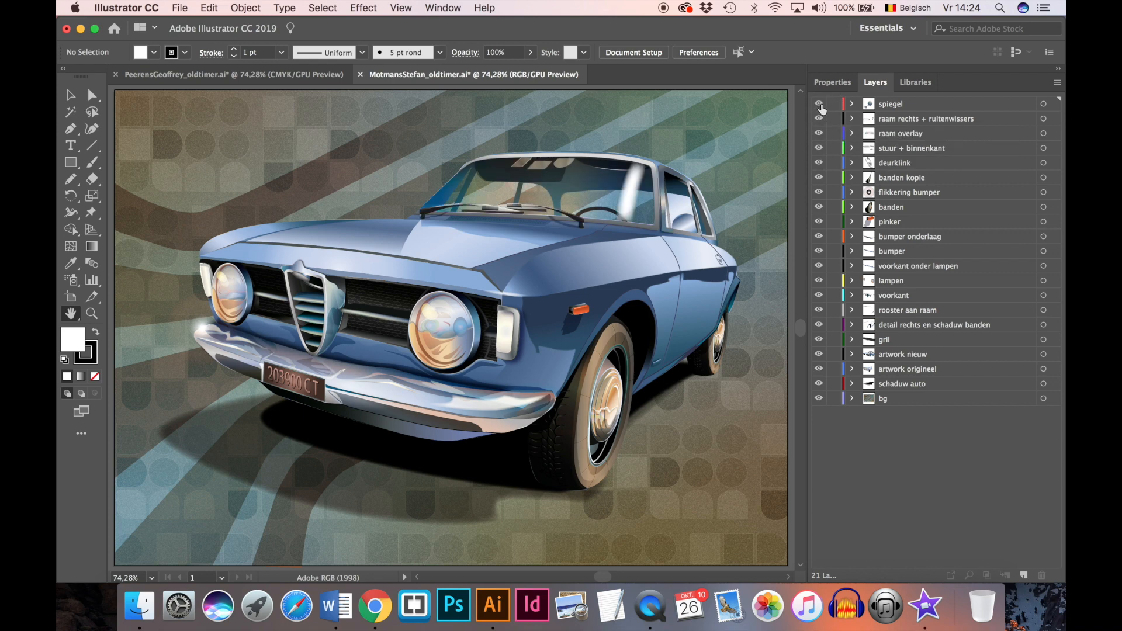